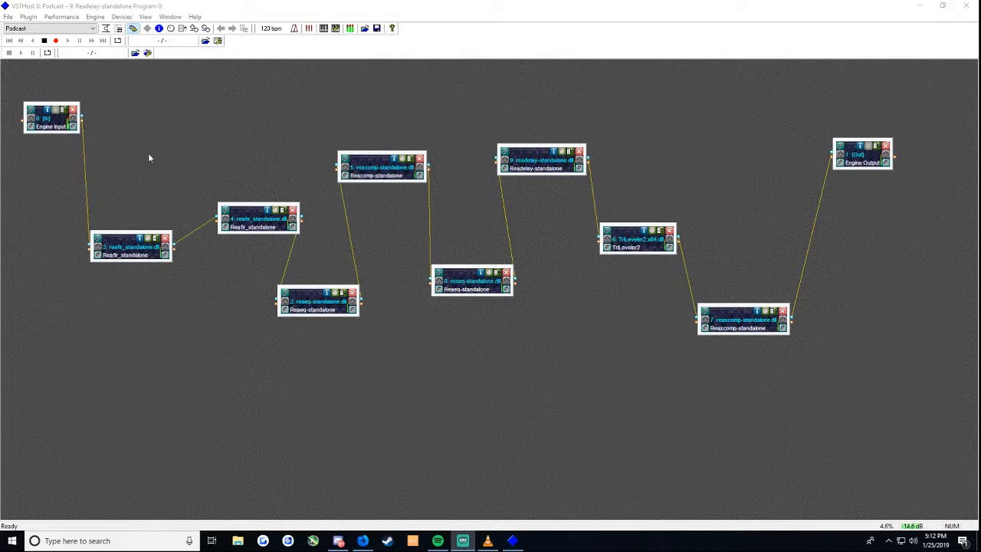
Step: Rearrange the two Reafir modules, the first Reaeq module and the Reacomp module into a staggered zigzag chain
drag(126, 250, 107, 253)
drag(234, 227, 215, 179)
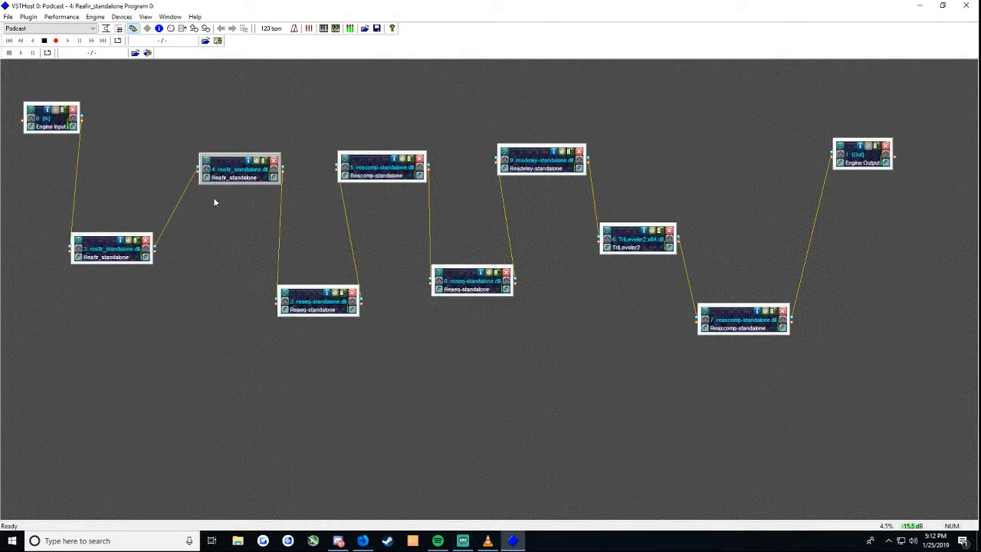
drag(108, 253, 125, 279)
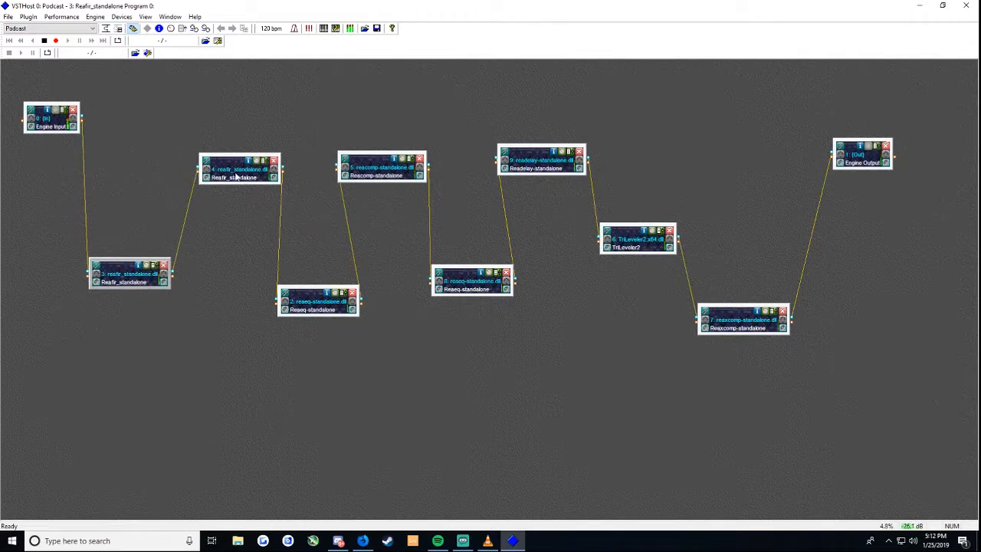
mouse_move(236, 176)
mouse_down()
mouse_move(226, 170)
mouse_move(241, 193)
mouse_up()
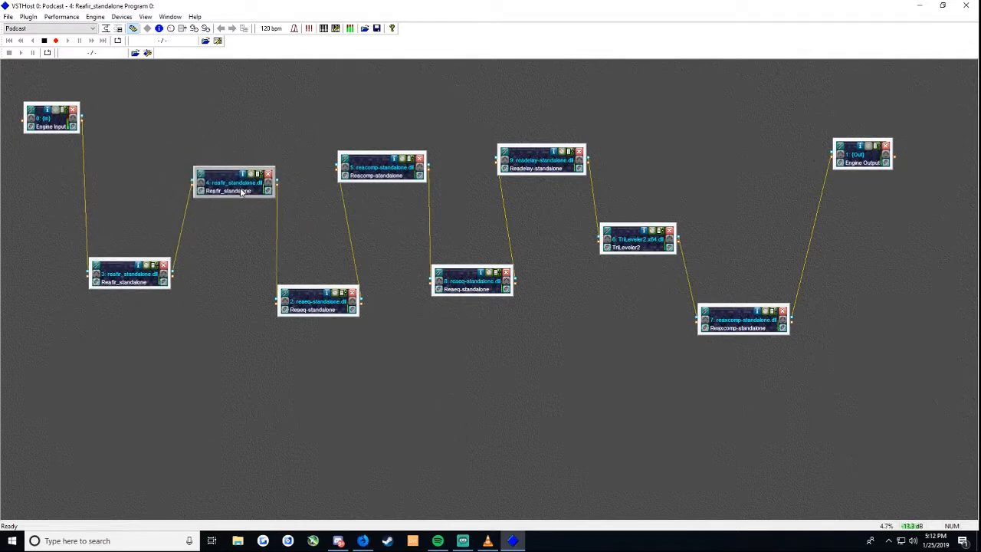
drag(127, 280, 145, 283)
drag(308, 305, 310, 301)
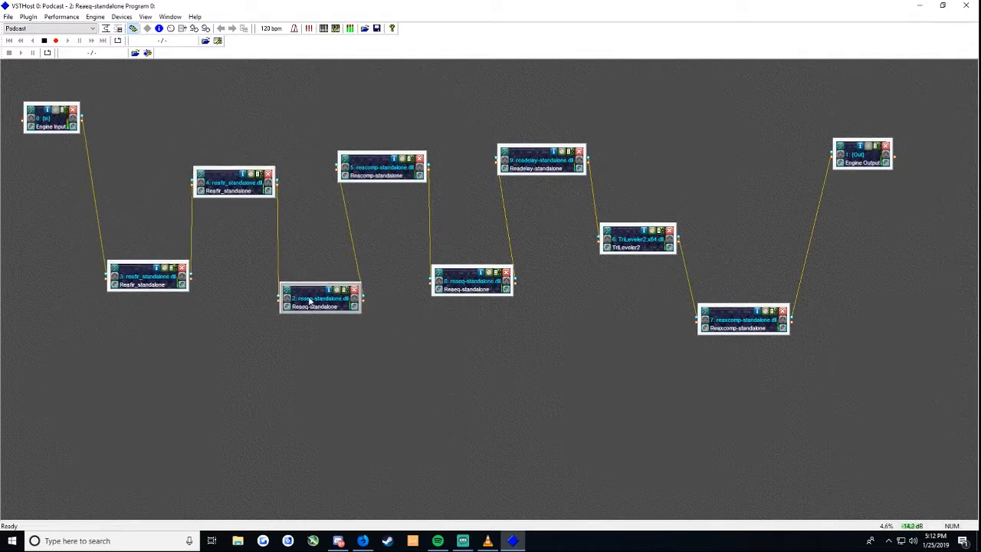
drag(371, 180, 374, 171)
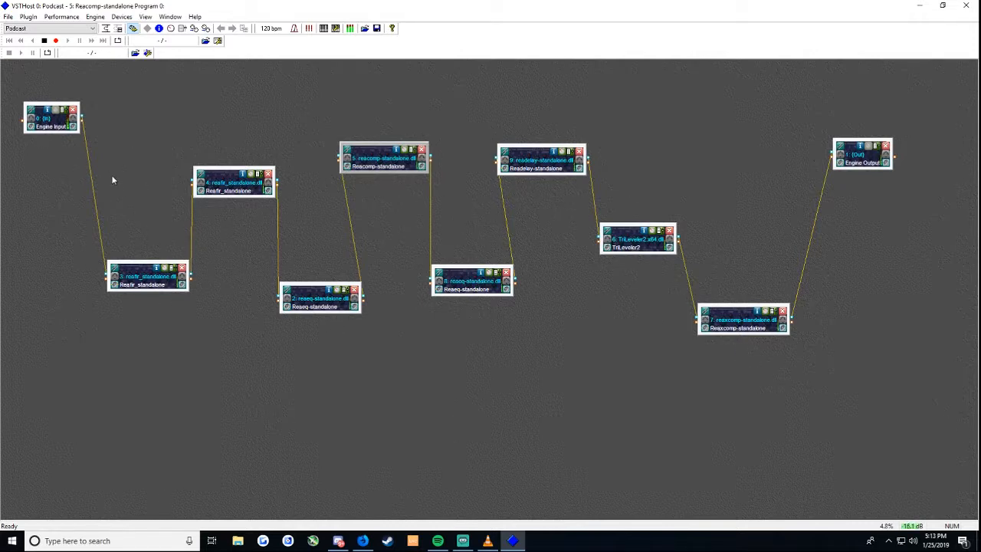
Step: Move Engine Input higher, shift Reaxcomp outward toward the chain's end, and place Engine Output slightly lower above it
drag(52, 129, 52, 111)
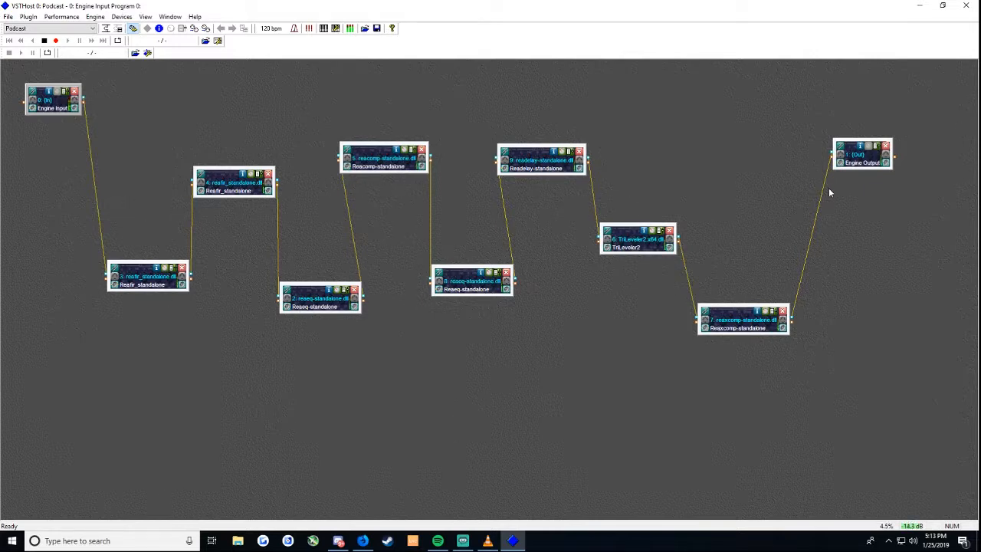
drag(862, 159, 883, 162)
drag(779, 322, 798, 310)
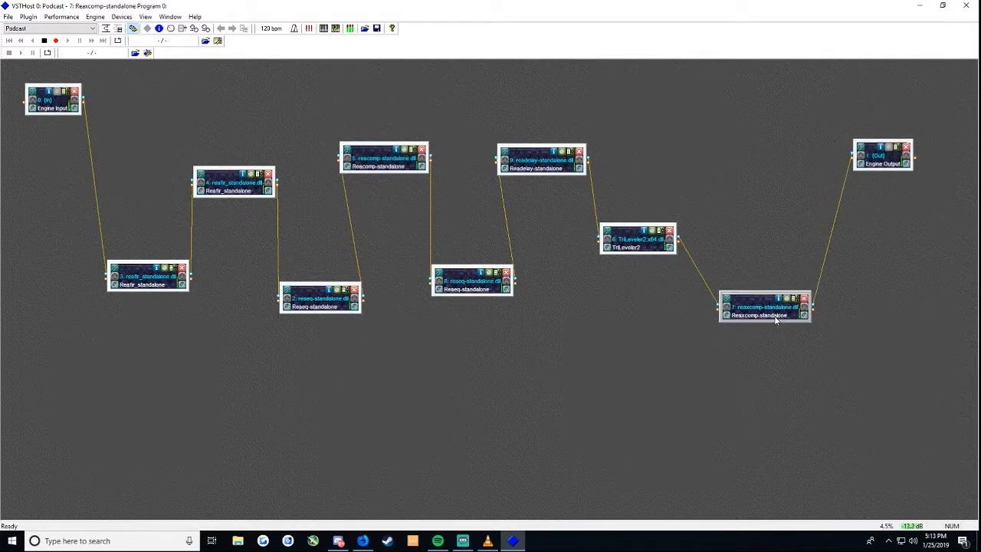
drag(879, 168, 873, 181)
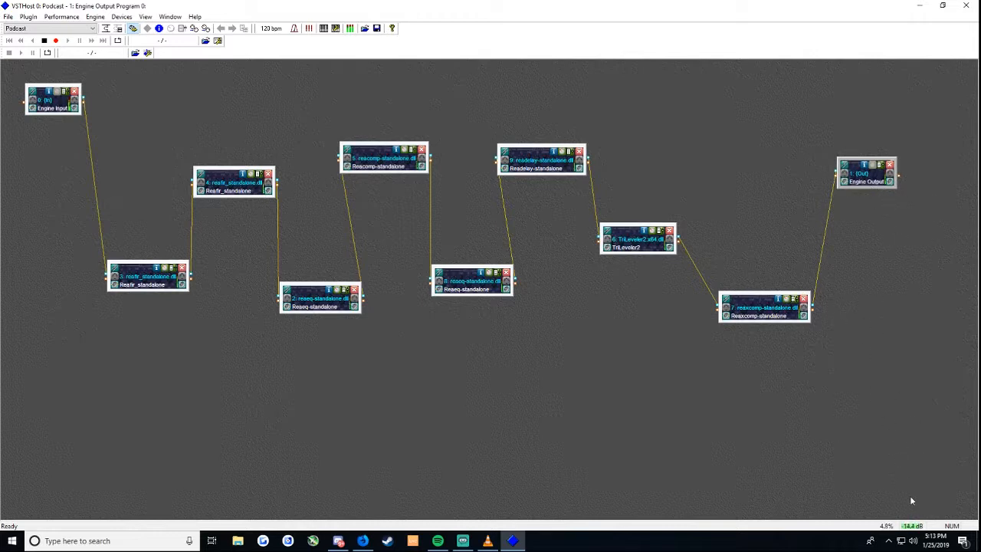
Step: Check the Windows recording devices for Focusrite USB and CABLE Output, and close the Sound settings without changes
right_click(913, 541)
click(896, 511)
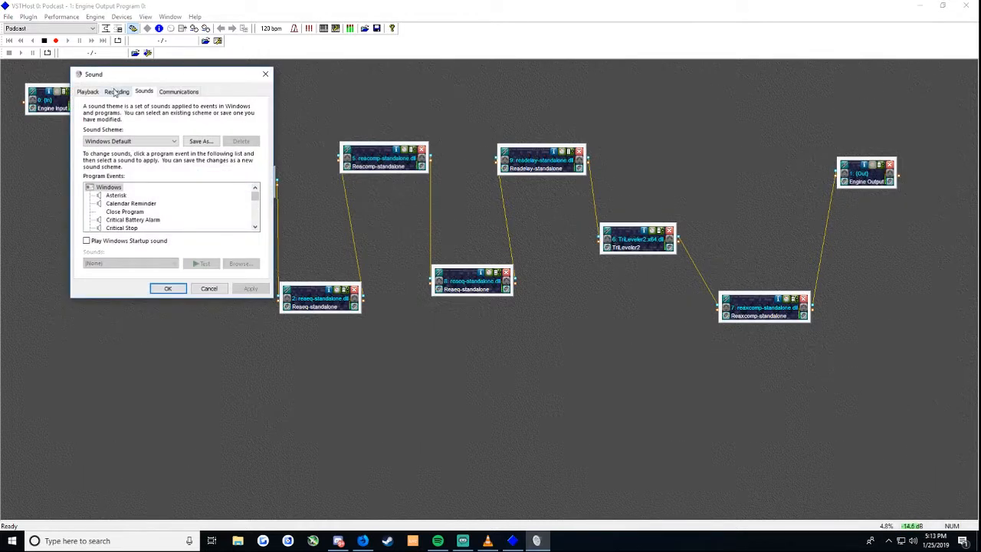
click(115, 92)
mouse_move(257, 172)
mouse_down()
mouse_move(255, 193)
mouse_move(261, 165)
mouse_up()
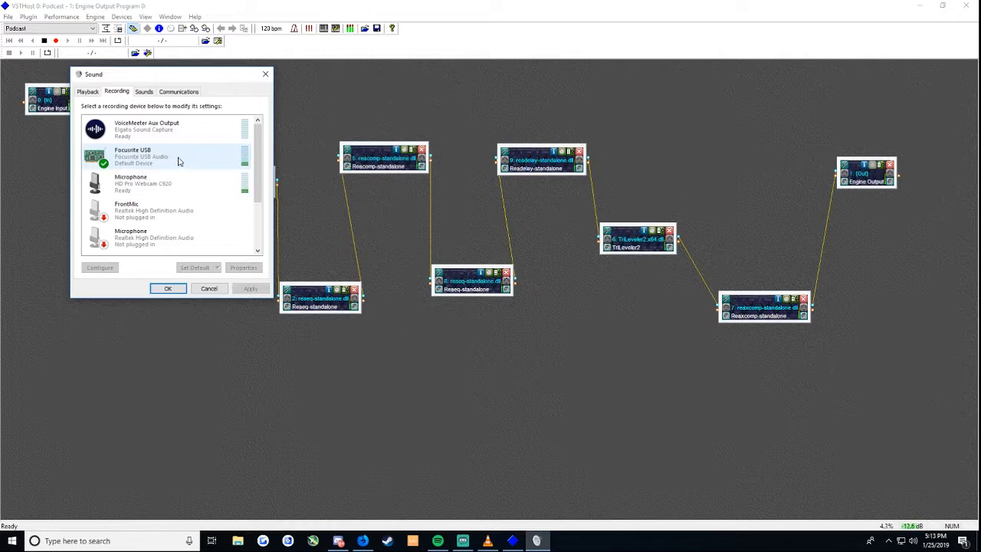
drag(258, 179, 258, 222)
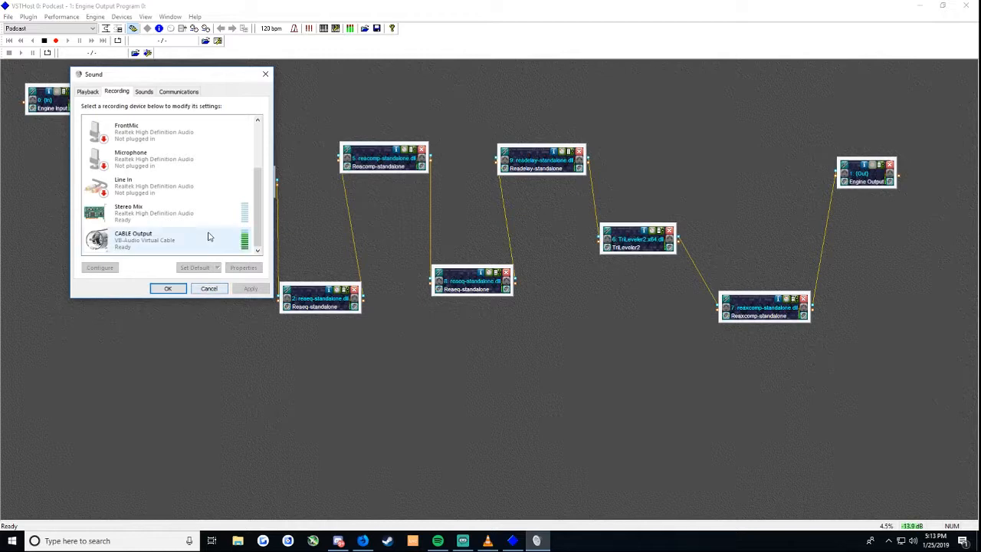
click(209, 289)
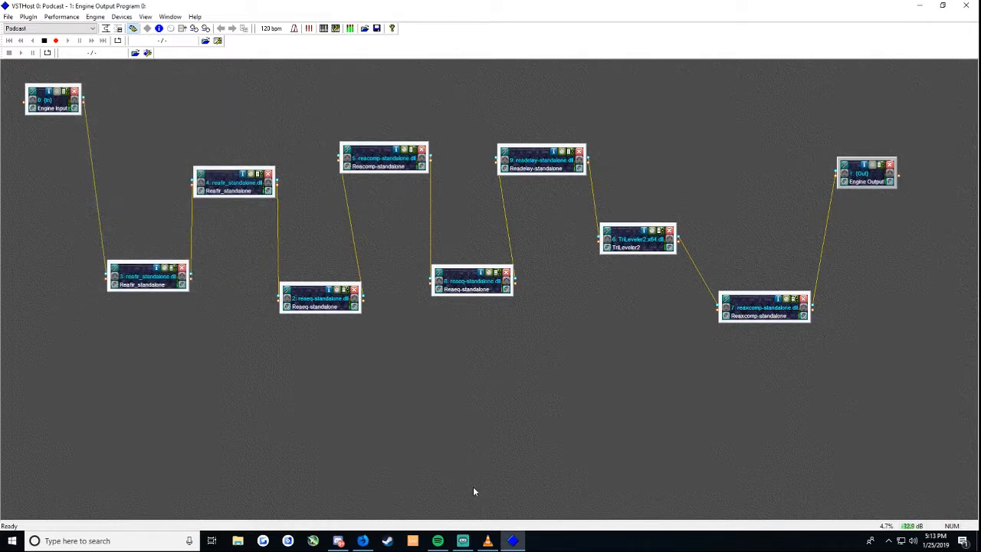
Step: Switch to Discord's Voice & Video settings to view the input device, and move the window clear of the Reaxcomp module
click(339, 542)
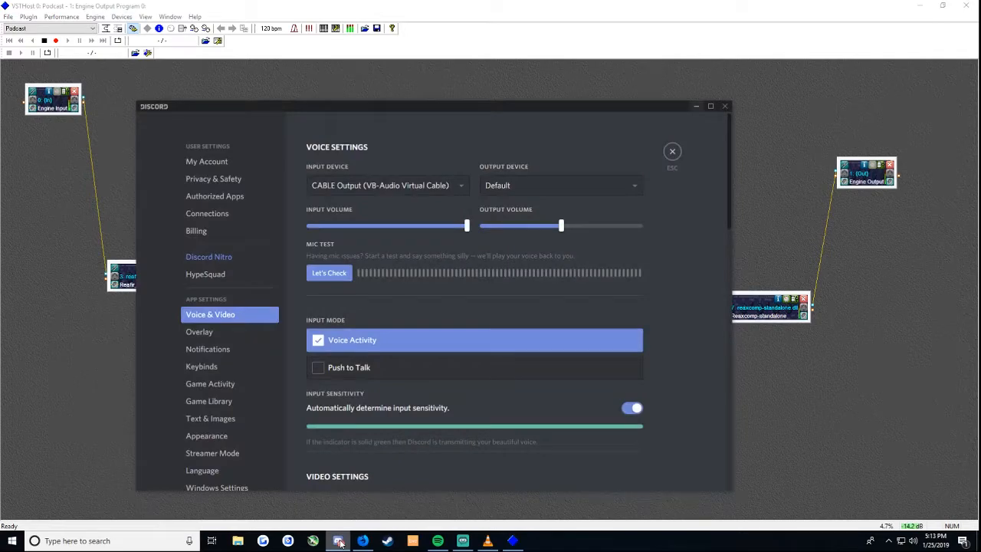
click(339, 541)
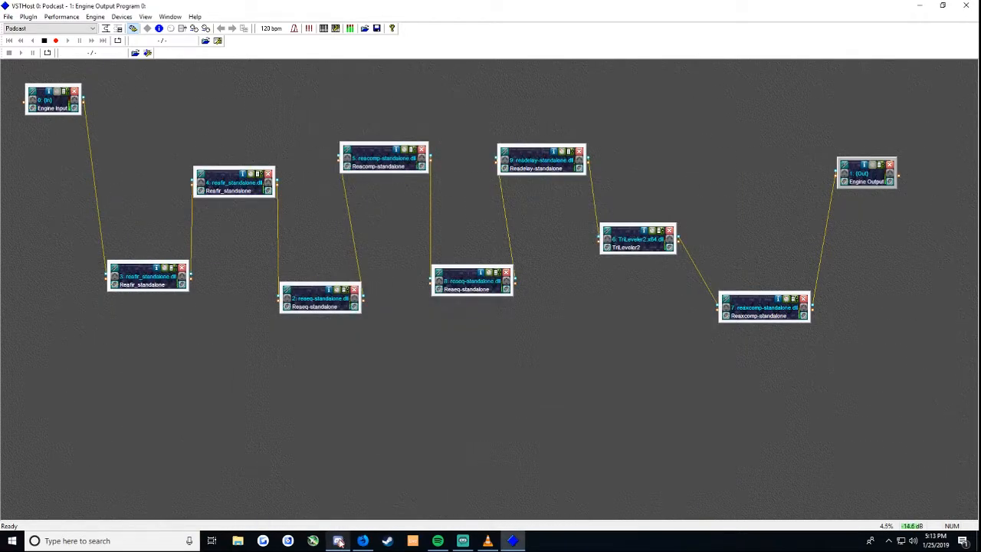
click(339, 542)
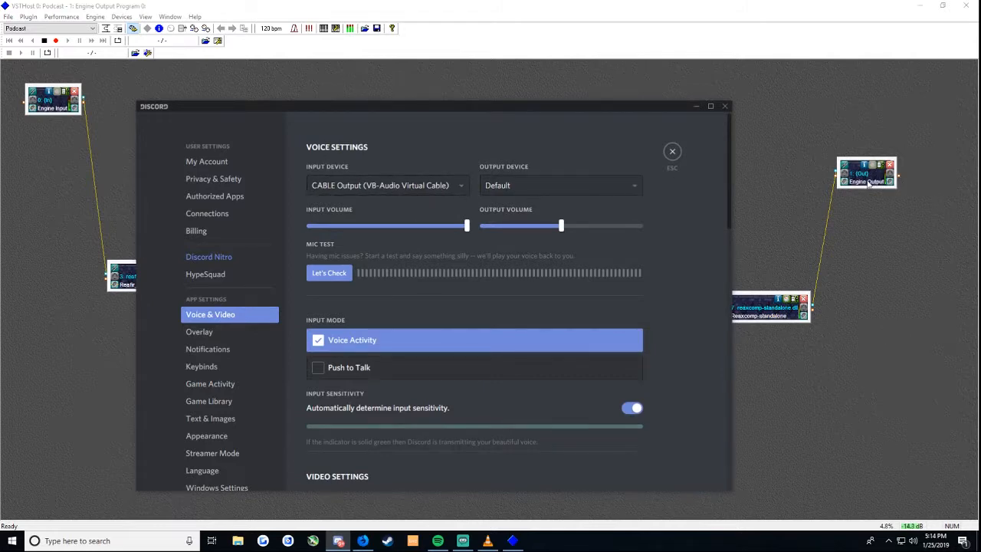
drag(633, 109, 611, 102)
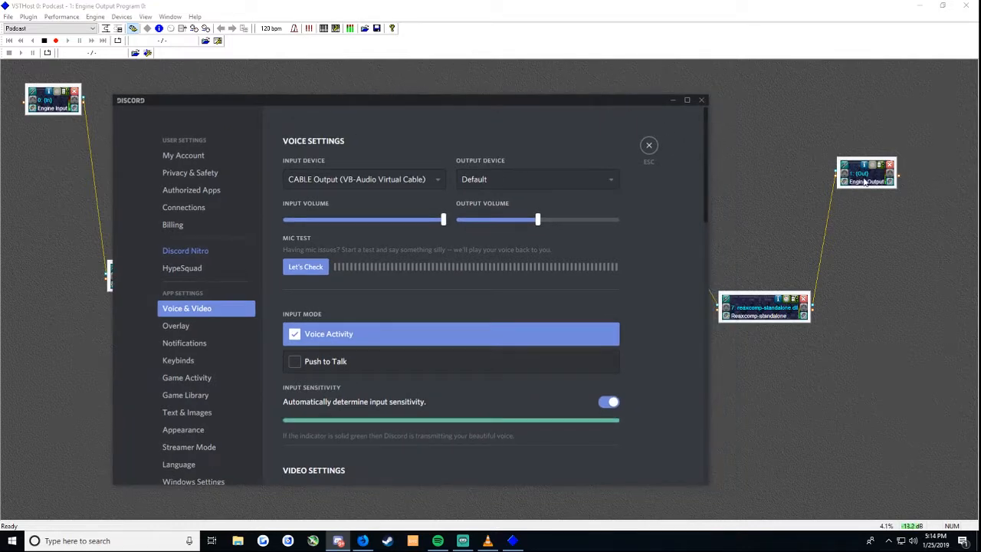
Step: Return to VSTHost and reposition the Engine Output, Reaxcomp, TriLeveler2, Readelay and Reacomp modules, spacing out the end of the chain
drag(865, 179, 864, 174)
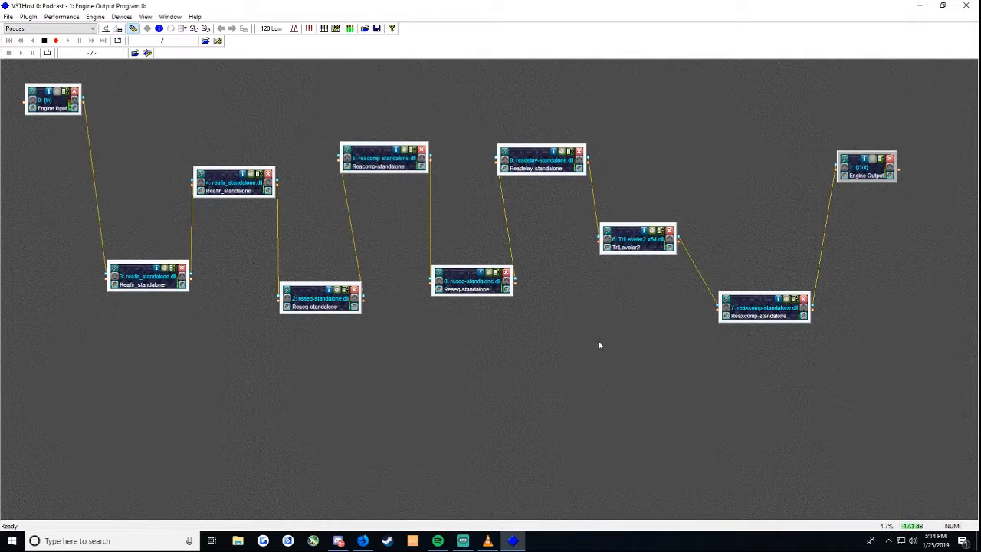
drag(771, 319, 778, 346)
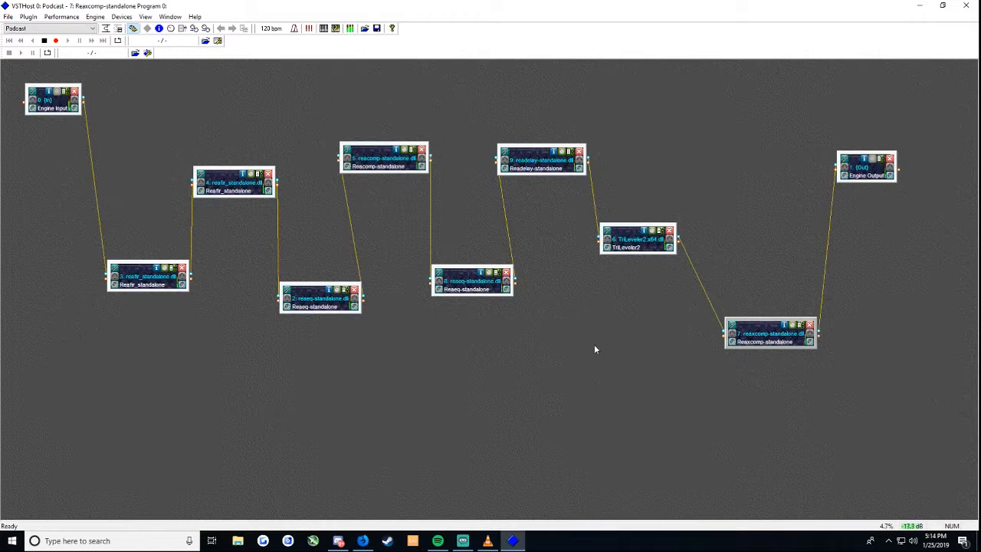
drag(775, 347, 751, 343)
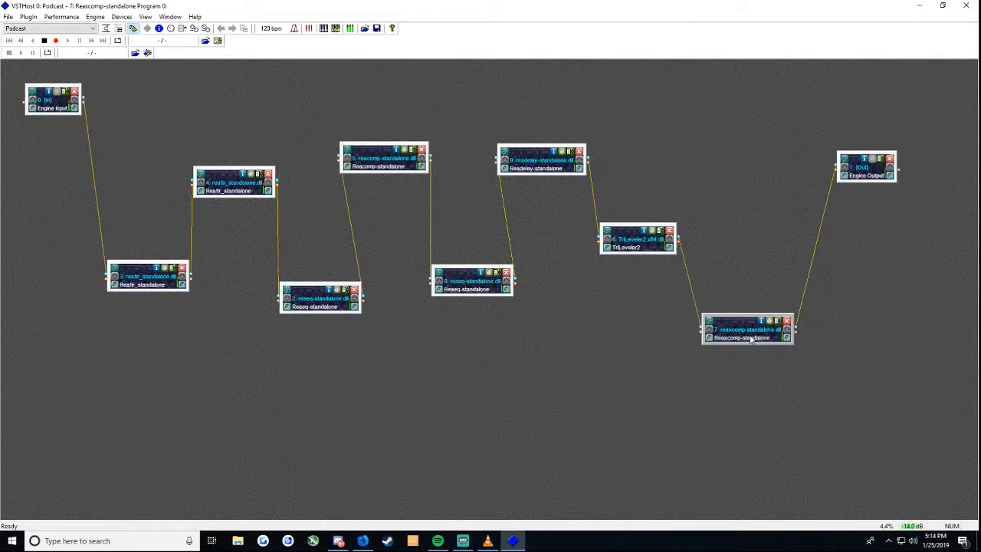
drag(646, 248, 636, 254)
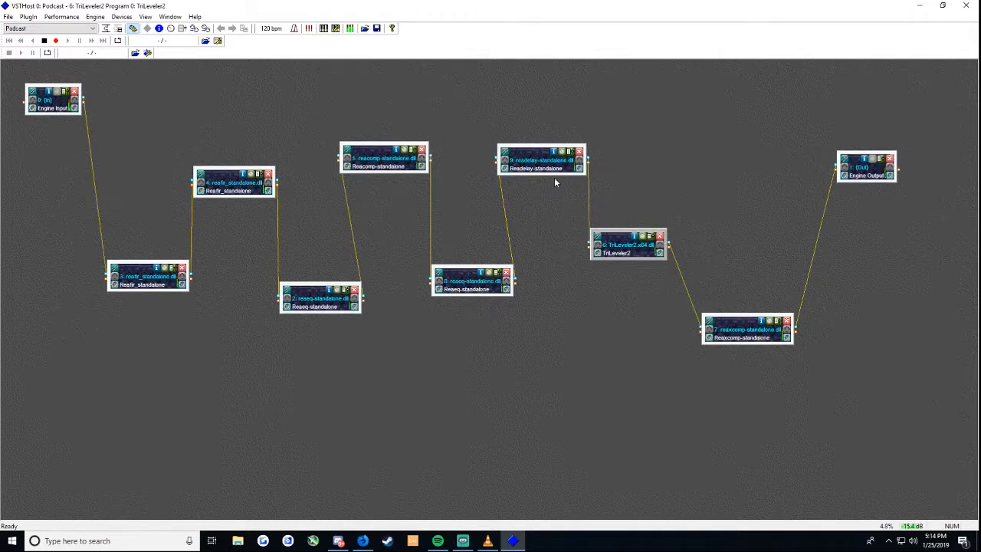
drag(547, 172, 551, 173)
drag(623, 252, 627, 258)
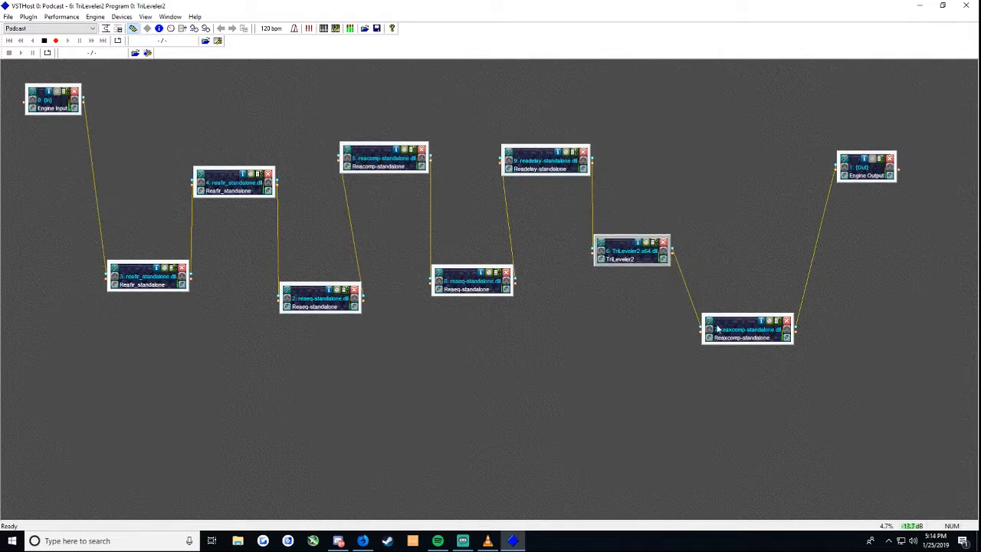
drag(737, 339, 742, 330)
drag(637, 262, 632, 273)
drag(542, 171, 536, 181)
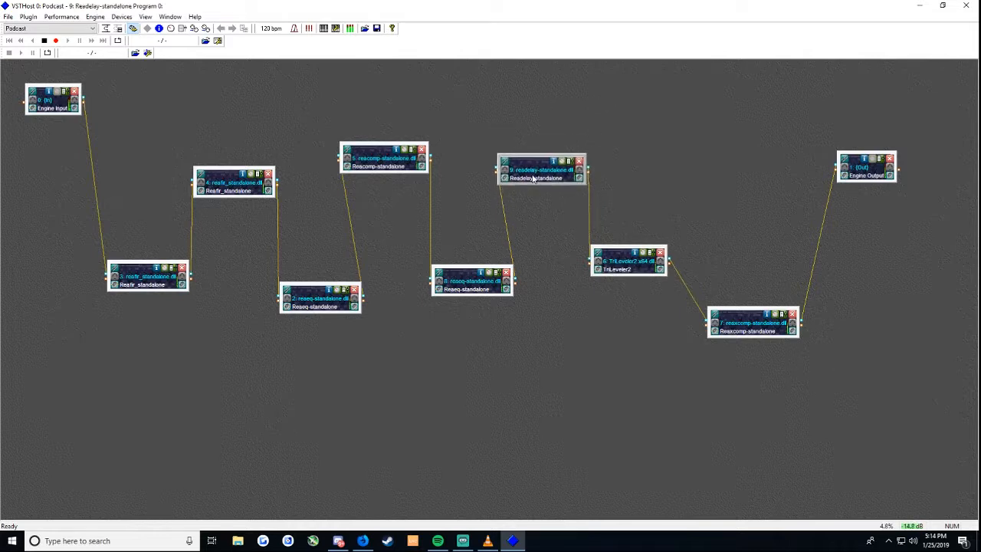
drag(374, 165, 374, 178)
drag(607, 265, 636, 263)
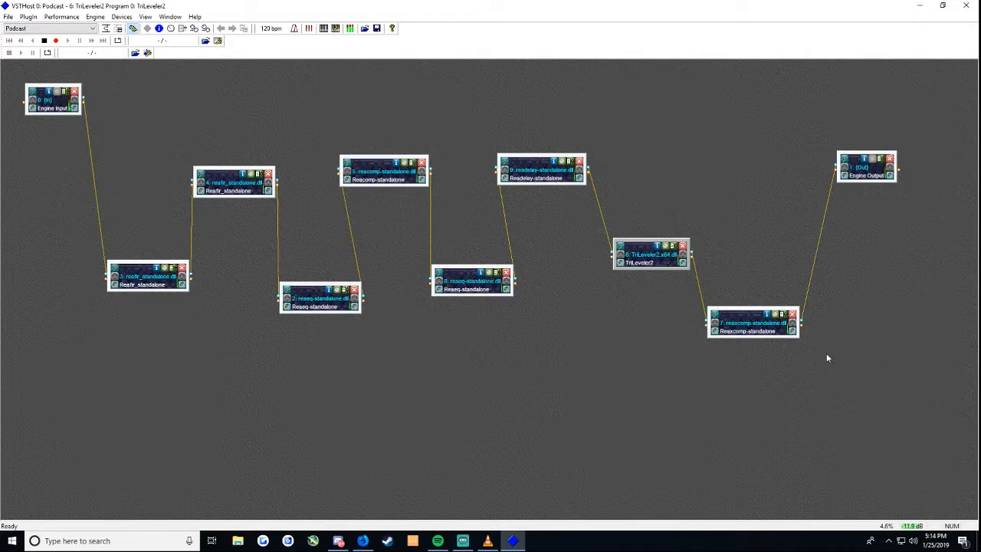
drag(756, 326, 782, 318)
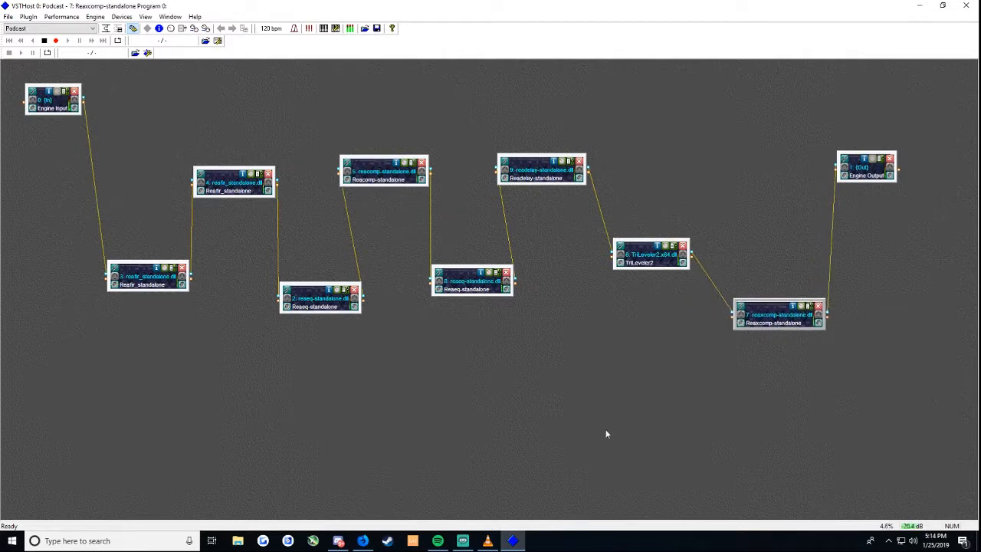
Step: Switch to Firefox and view the VSTHost, ReaPlugs and VB-CABLE download pages
click(363, 540)
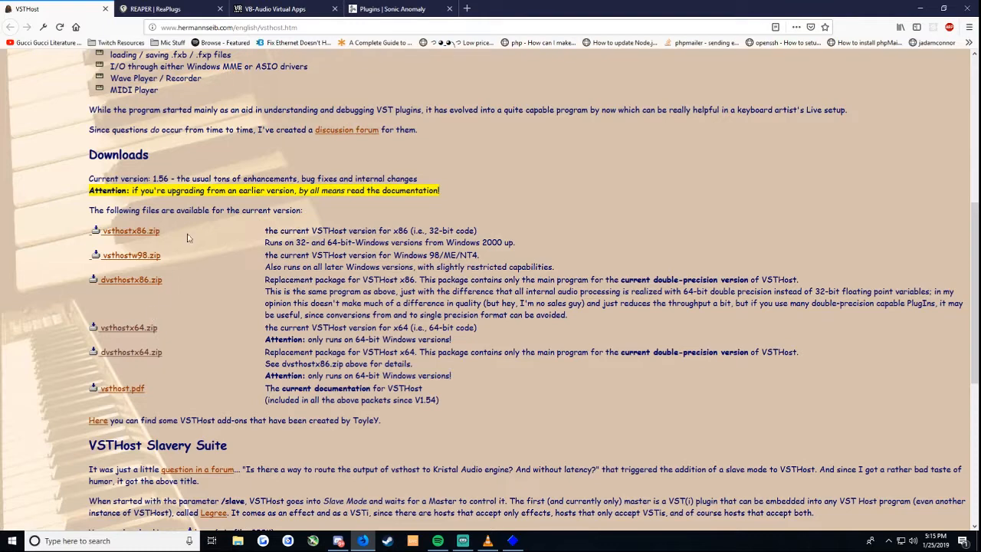
click(174, 9)
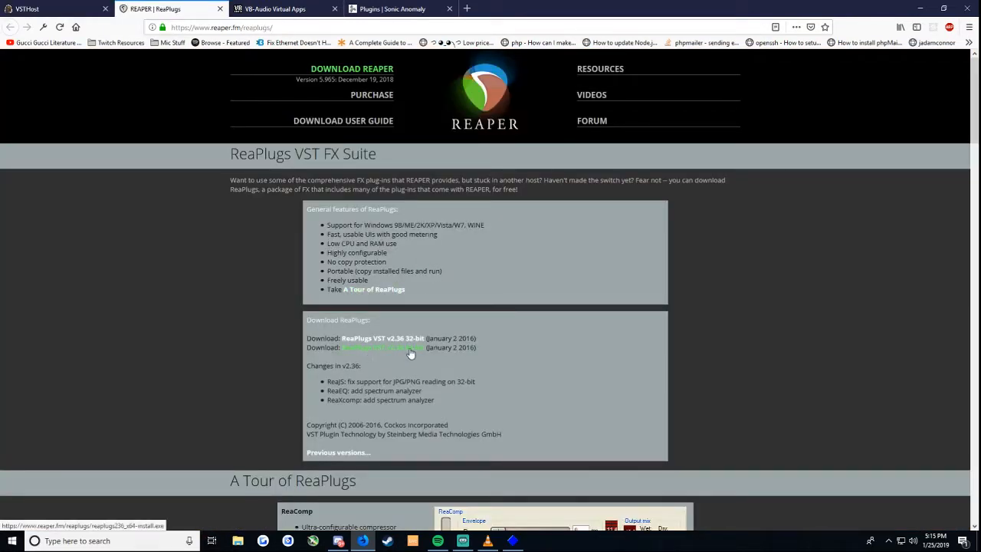
click(275, 9)
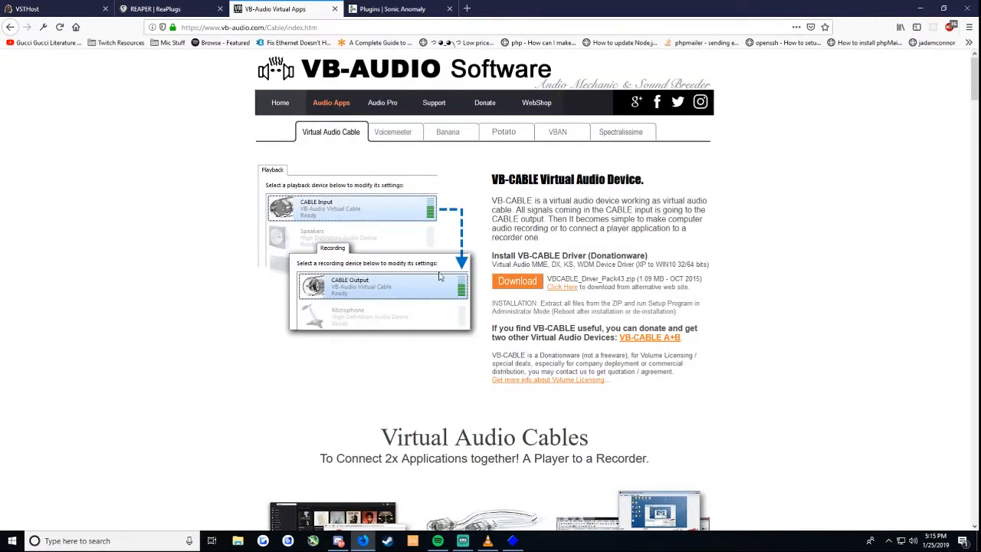
scroll(533, 318, down, 1)
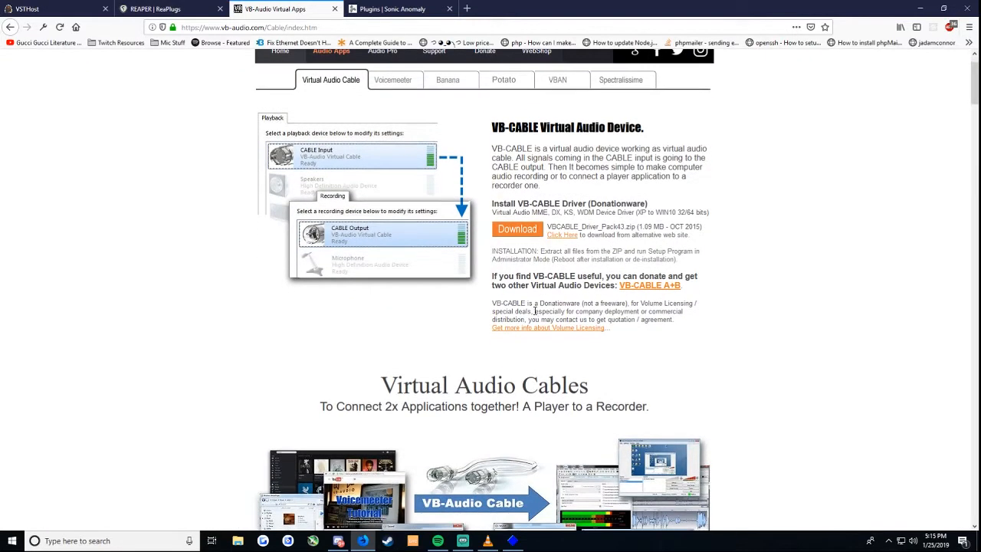
scroll(406, 176, up, 1)
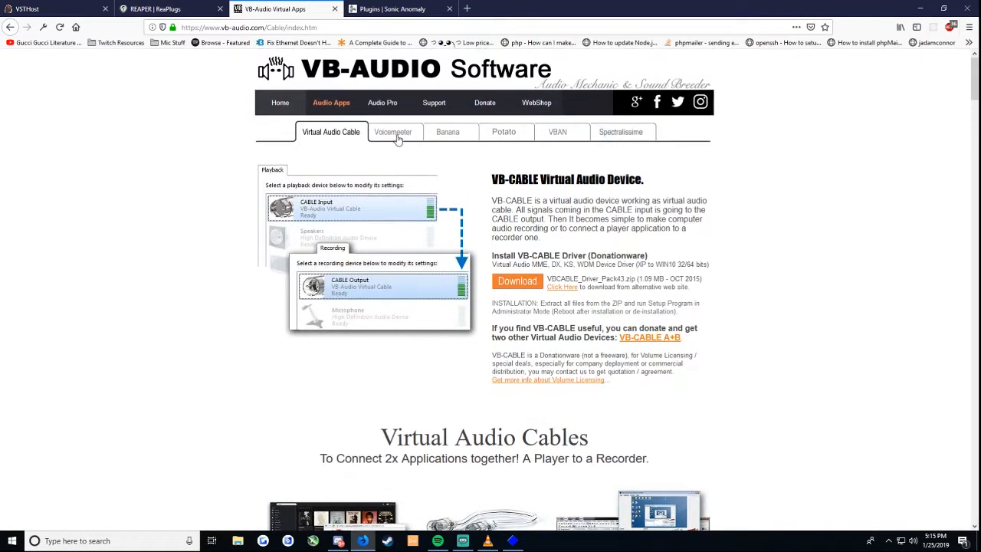
Step: Find the TriLeveler 2 description and download links on the Sonic Anomaly plugins page
click(388, 9)
scroll(391, 233, up, 20)
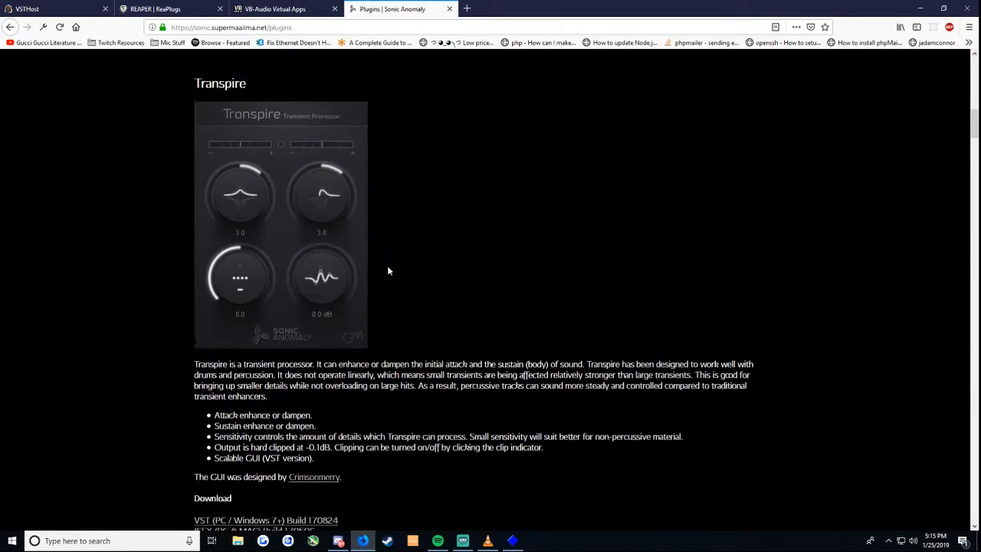
scroll(387, 266, down, 5)
scroll(389, 280, down, 18)
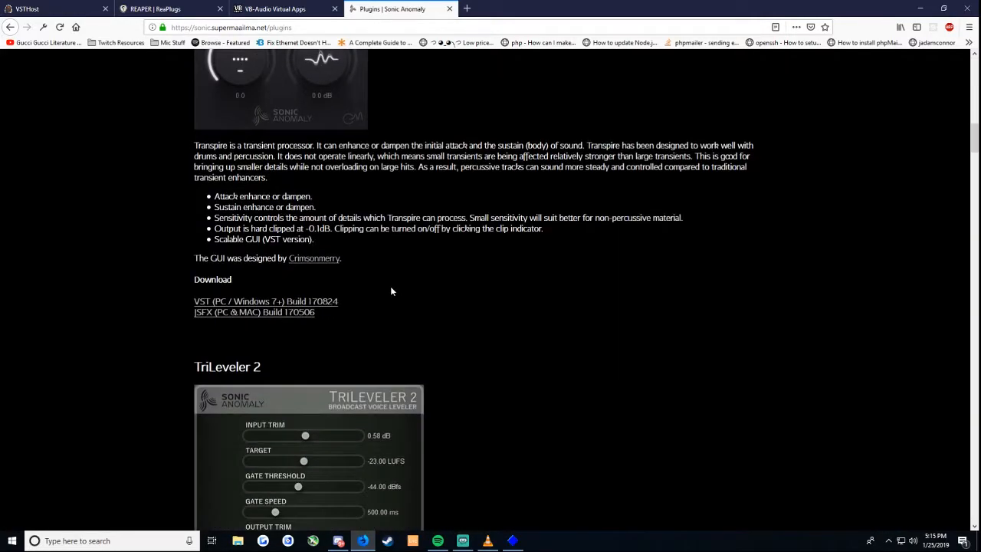
scroll(437, 353, down, 3)
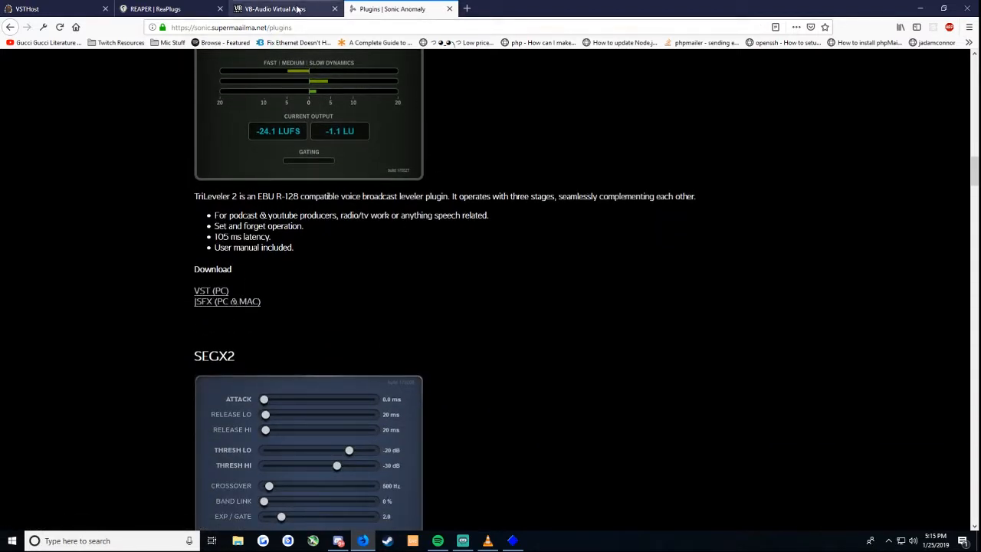
click(188, 10)
click(276, 9)
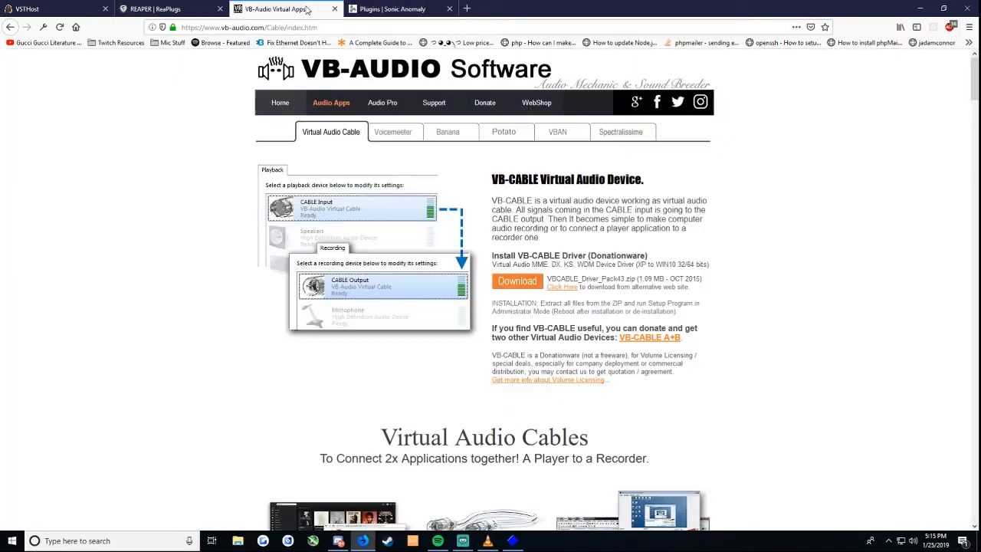
click(387, 9)
click(153, 9)
click(270, 10)
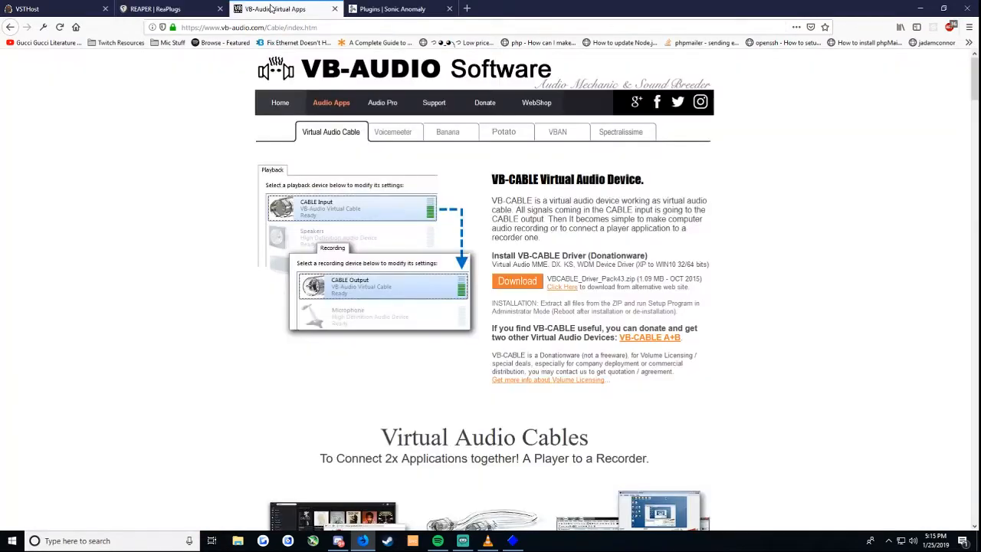
click(401, 9)
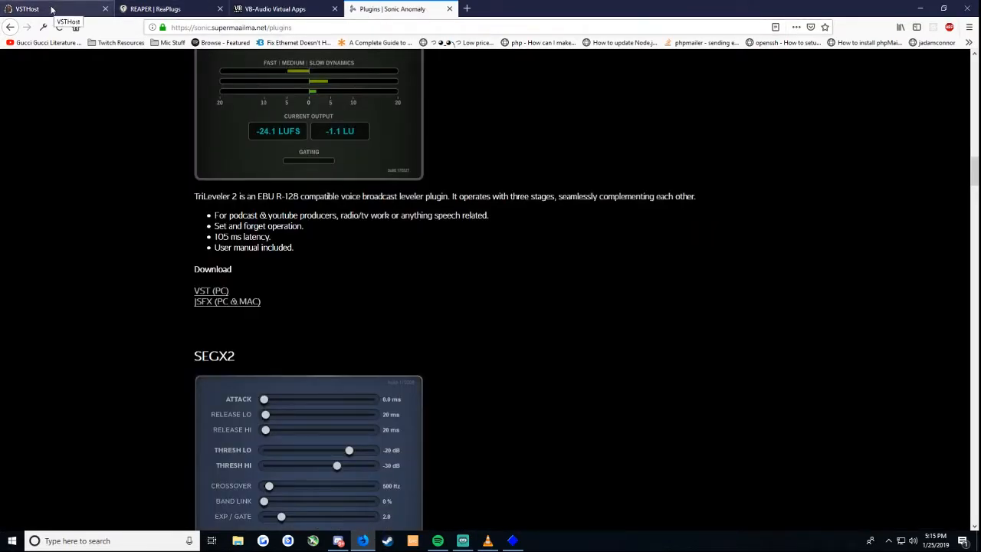
Step: View the TriLeveler 2 plugin again and revisit the VSTHost, ReaPlugs and Sonic Anomaly download pages
scroll(387, 257, up, 5)
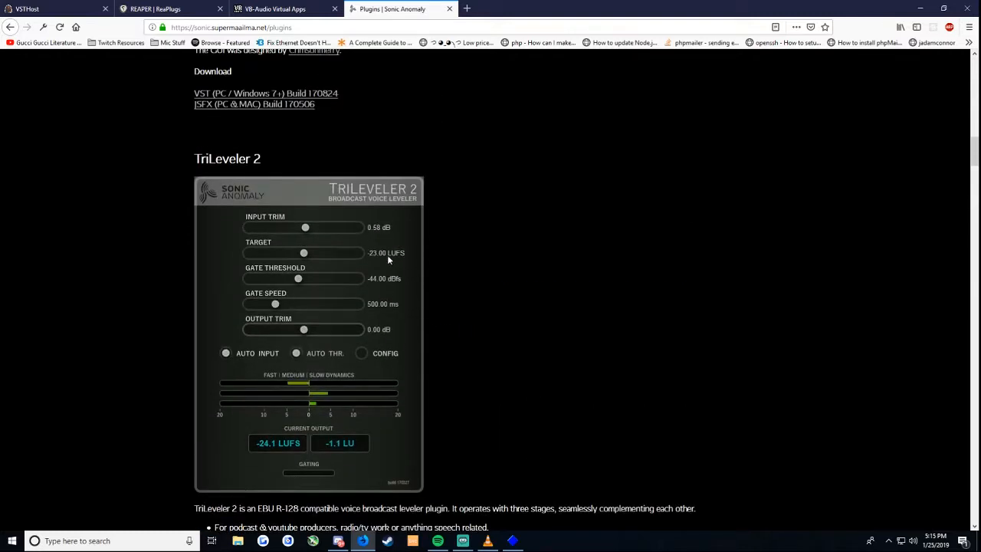
key(ctrl+1)
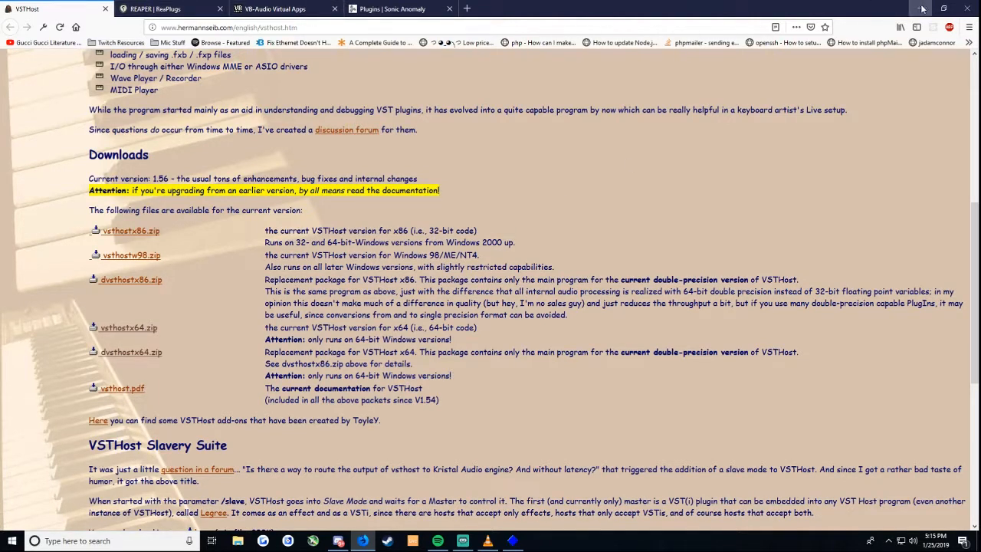
click(153, 9)
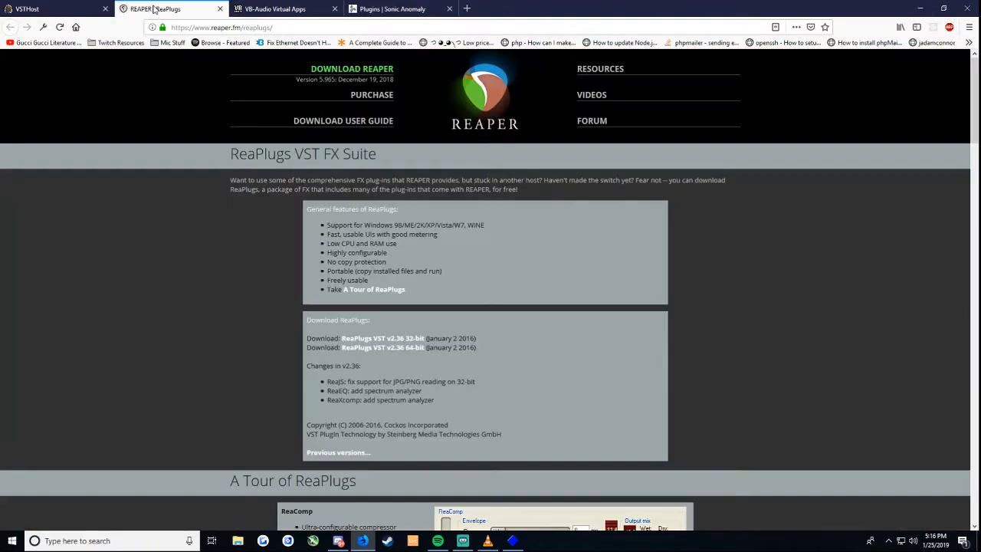
click(393, 11)
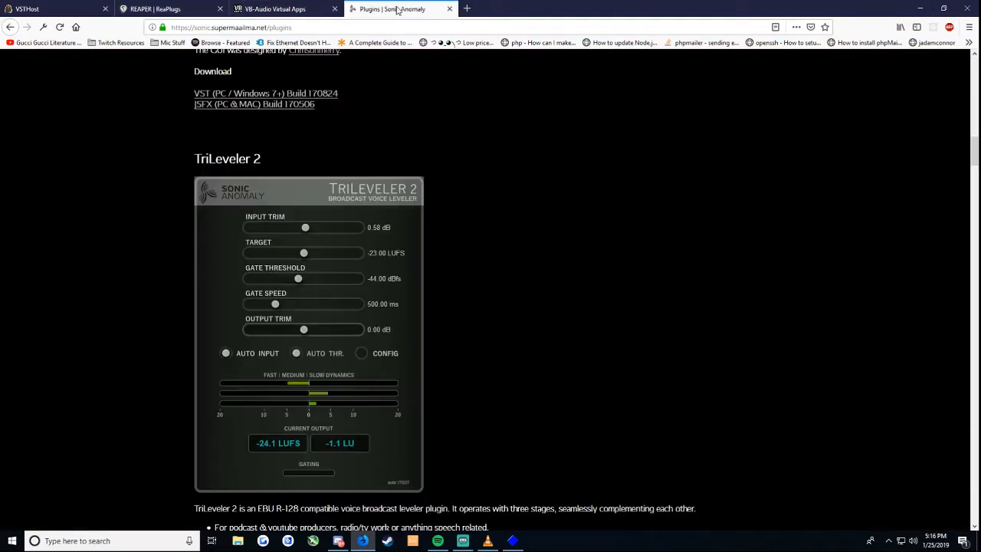
click(85, 9)
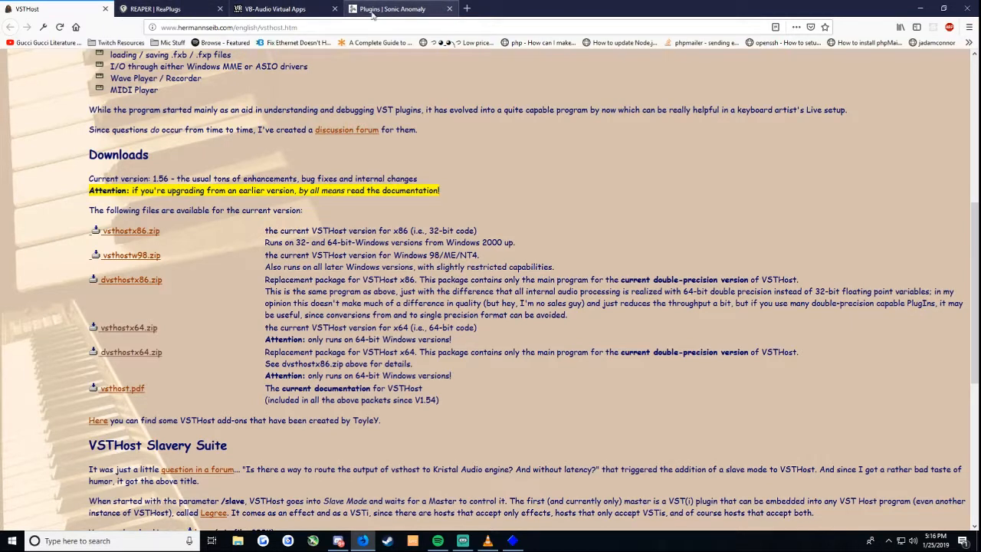
Step: Minimize Firefox, VSTHost and Discord, move the vst host folder on the desktop, and check its contents for the vsthost application
click(920, 9)
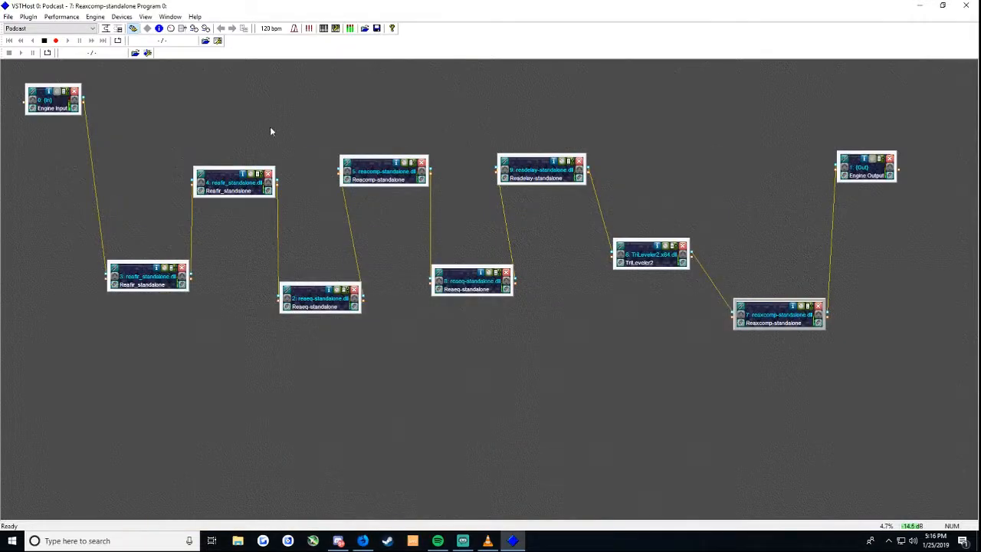
click(919, 5)
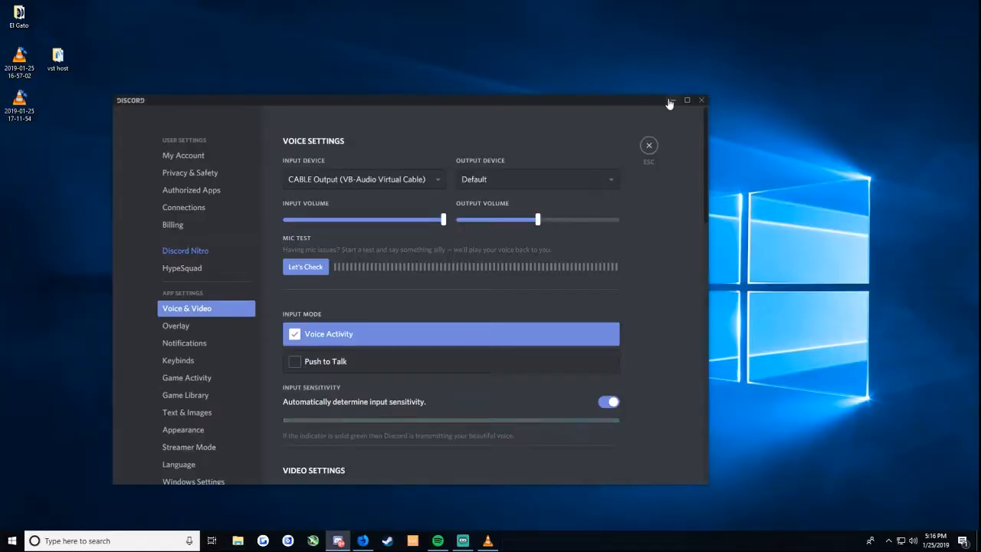
click(670, 101)
drag(58, 61, 223, 108)
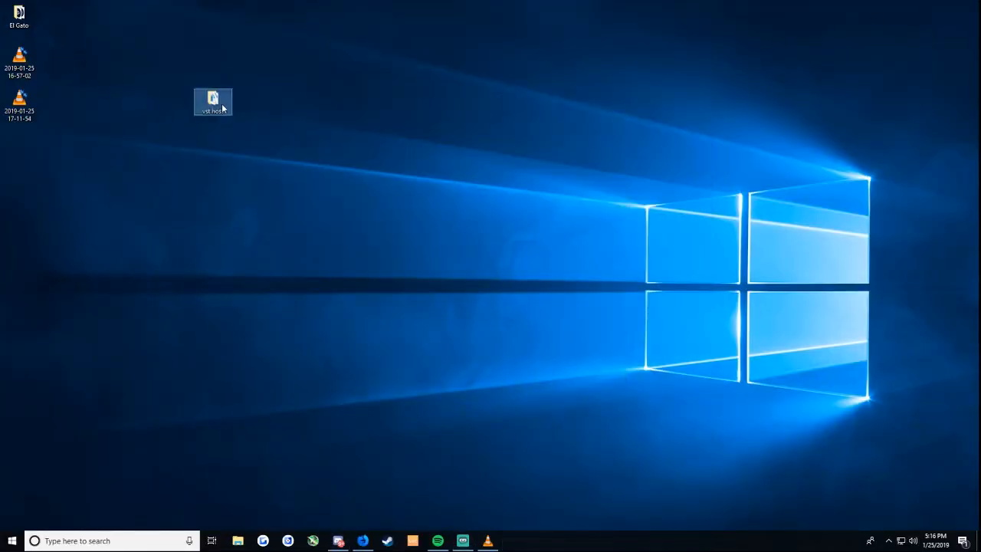
double_click(223, 108)
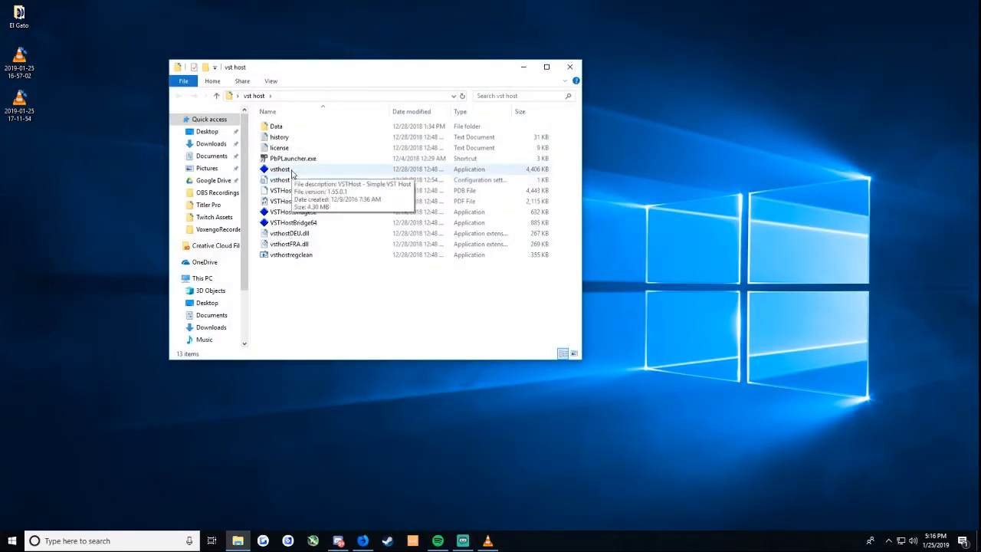
click(570, 66)
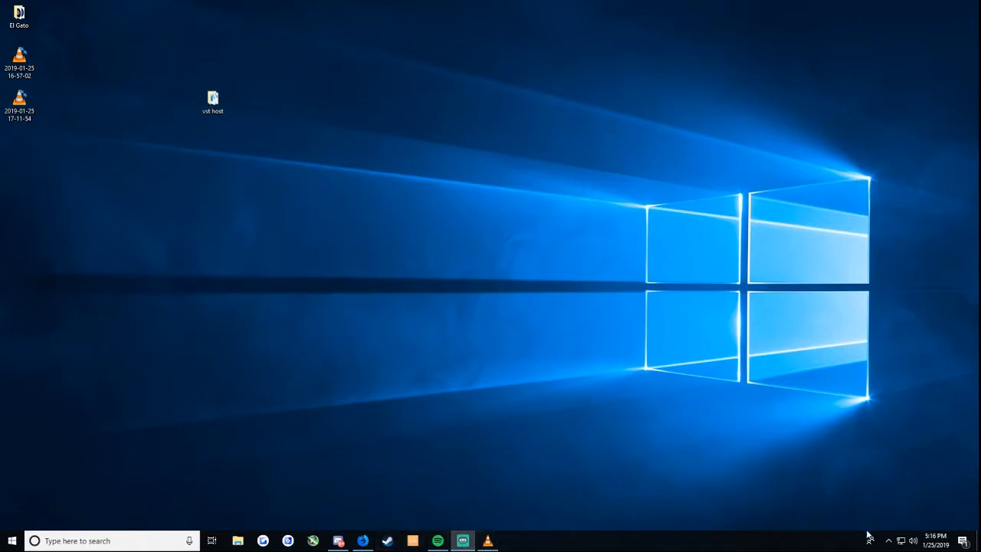
Step: Restore VSTHost from the system tray and maximize its window
click(889, 541)
click(848, 520)
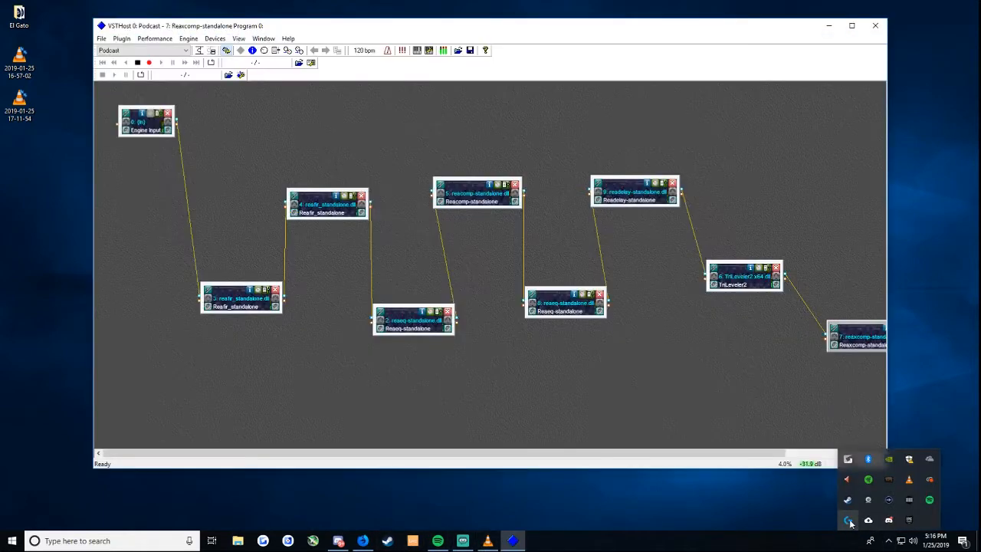
click(859, 23)
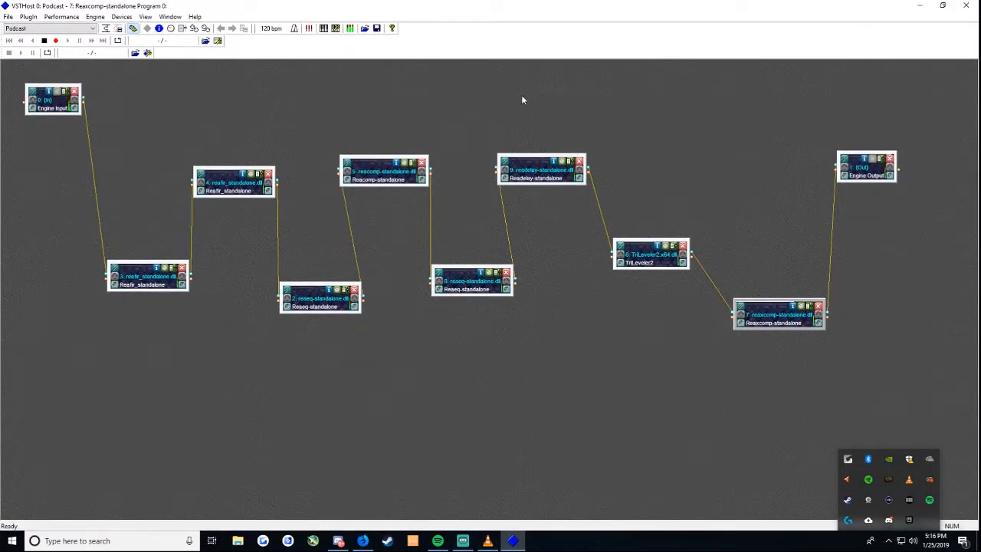
click(889, 542)
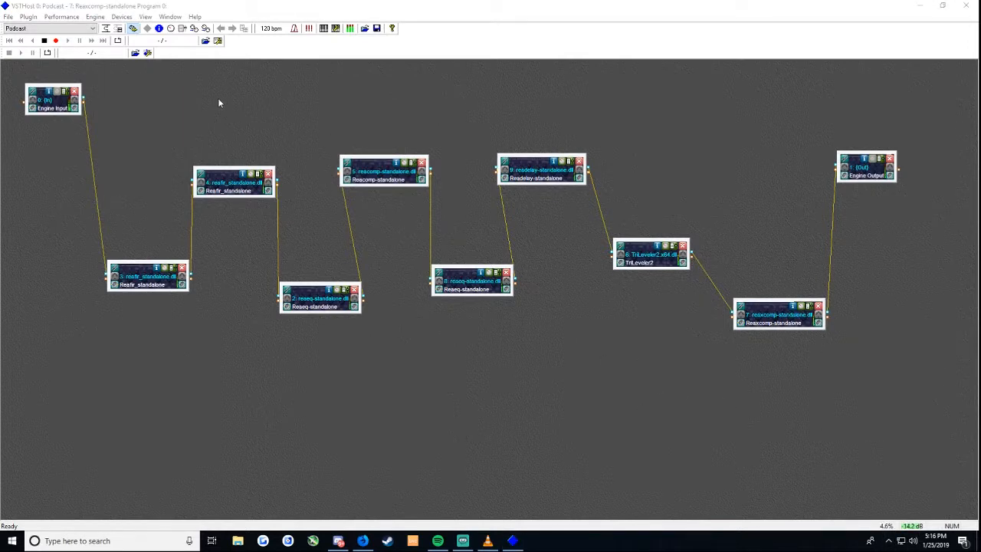
click(102, 7)
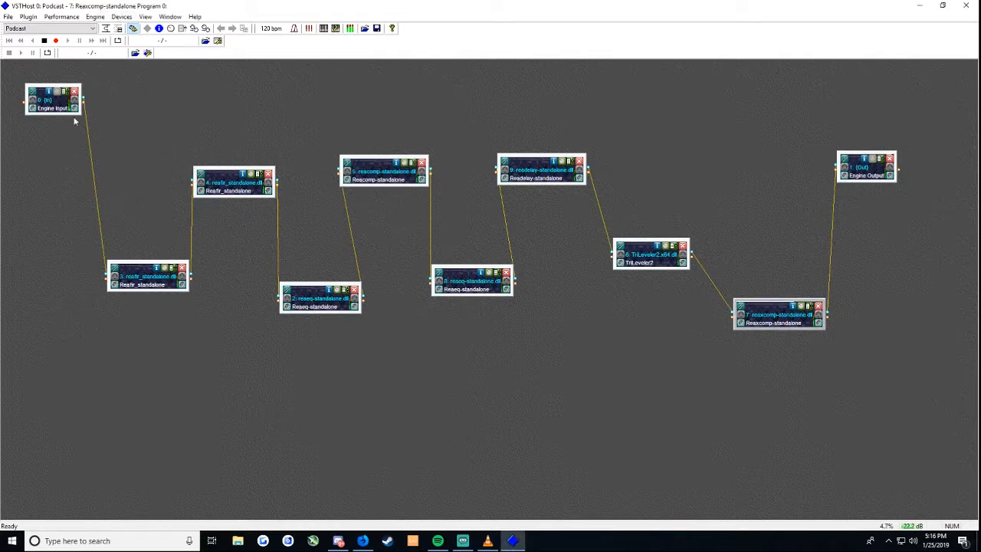
Step: Shift the Engine Input module slightly and view the available plugins, including the ReaPlugs collection
click(54, 106)
click(9, 17)
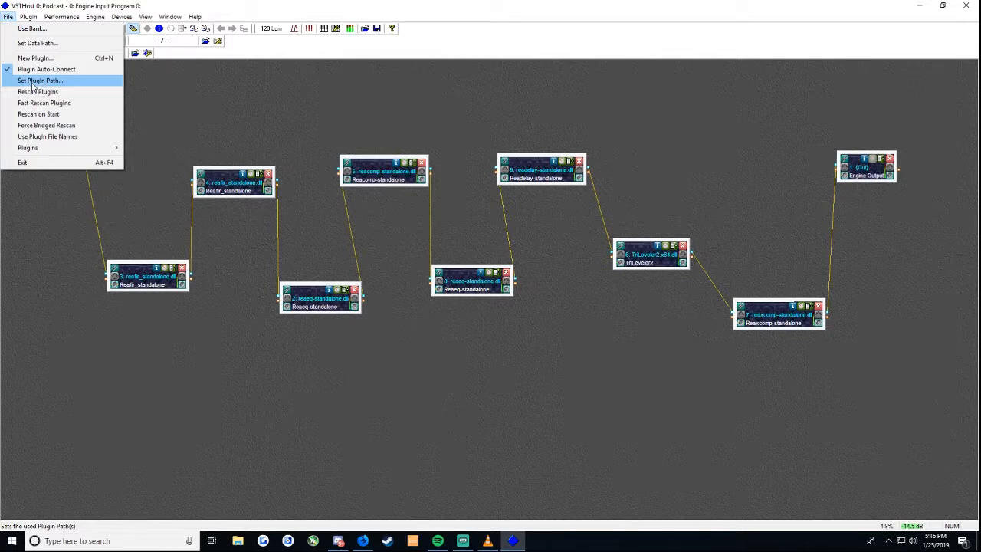
mouse_move(73, 150)
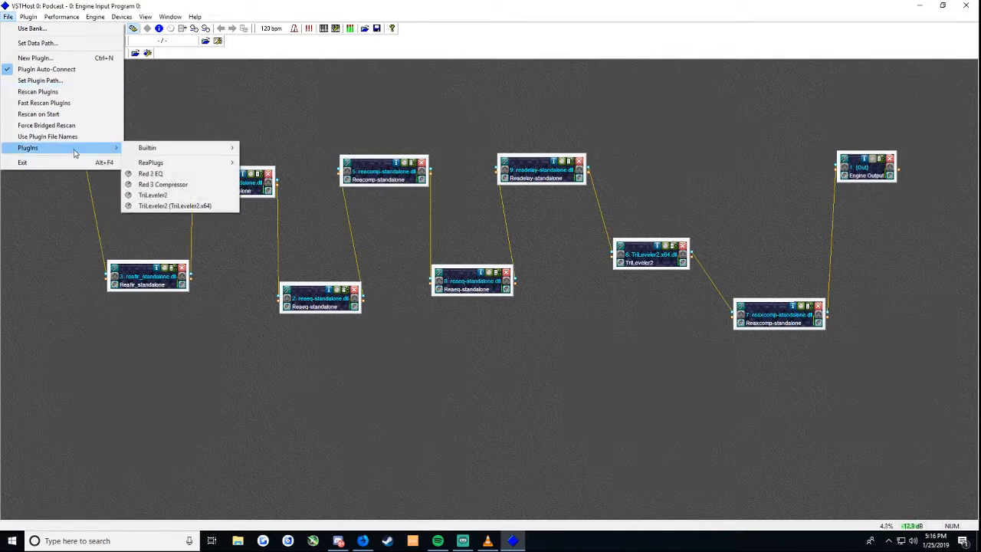
mouse_move(191, 162)
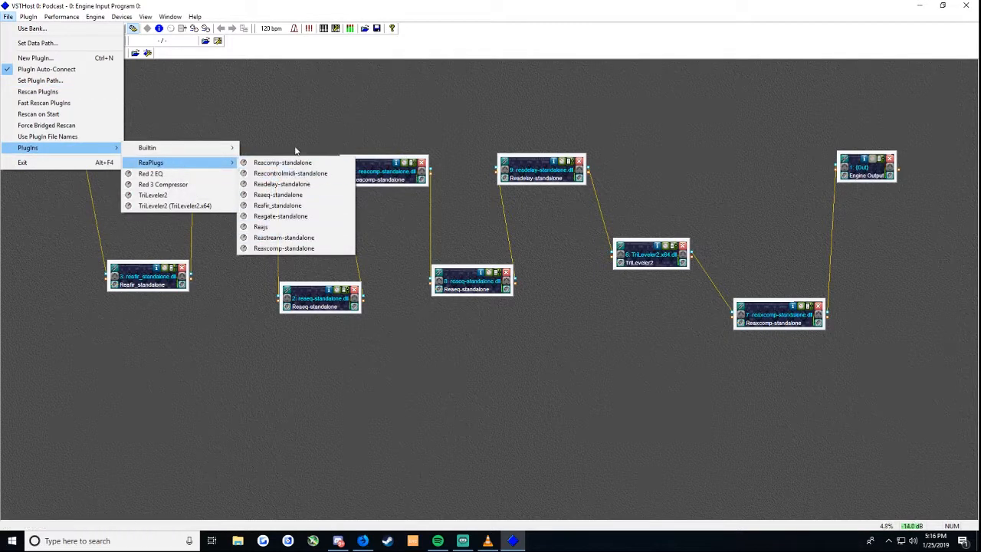
Step: Open the VST plugin paths and try removing the TriLeveler2-JSFX folder path
click(40, 81)
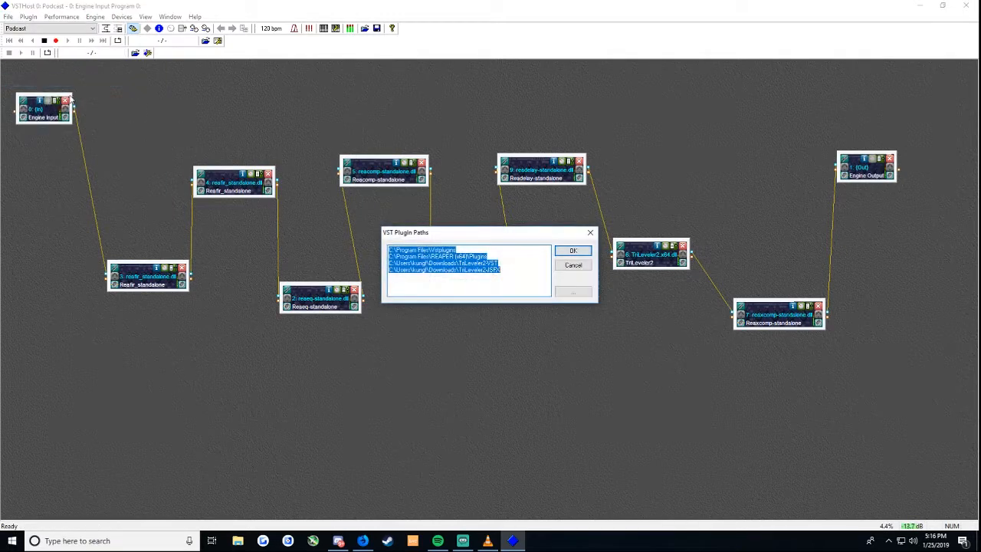
drag(506, 263, 488, 250)
click(509, 262)
click(498, 271)
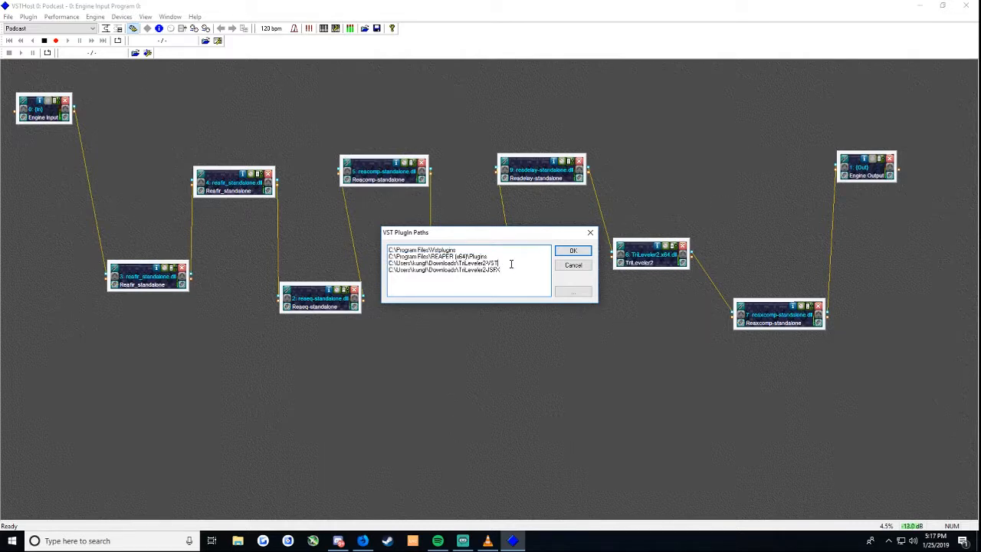
mouse_move(511, 264)
mouse_down()
mouse_move(475, 254)
mouse_move(504, 263)
mouse_up()
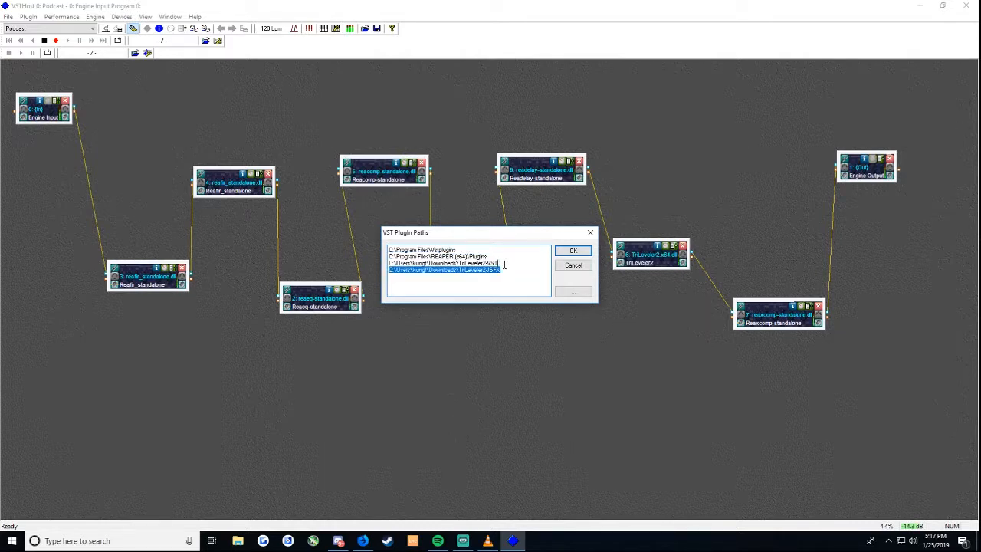
key(Delete)
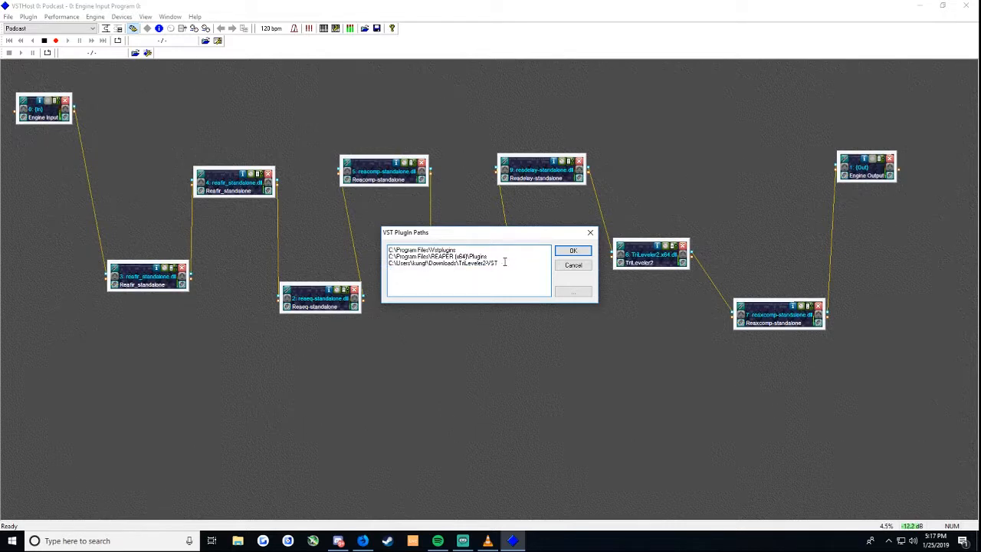
Step: Examine the Vstplugins, REAPER (x64) Plugins and TriLeveler2-VST folder paths by highlighting them in the path list
drag(505, 262, 470, 250)
click(501, 258)
click(506, 263)
drag(491, 257, 387, 261)
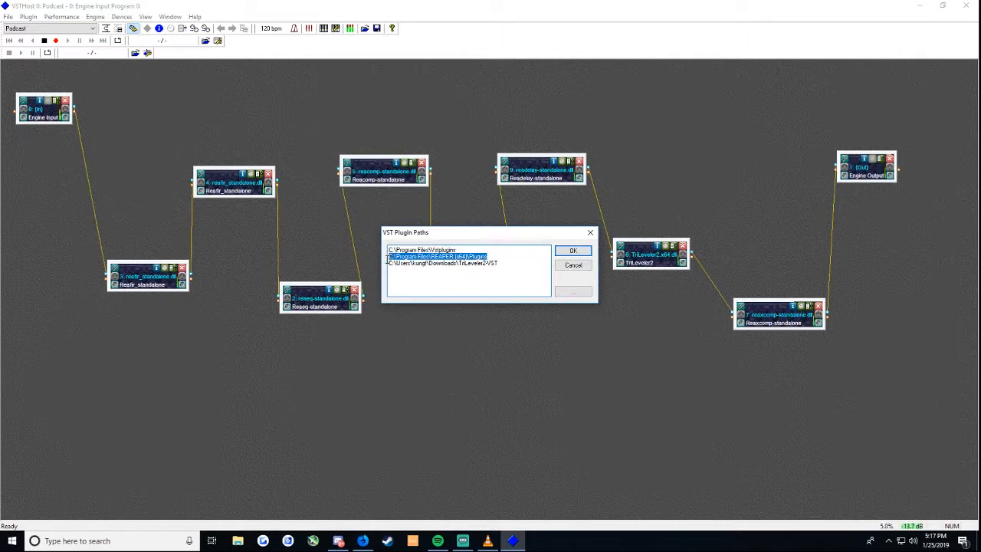
drag(505, 262, 392, 263)
click(470, 262)
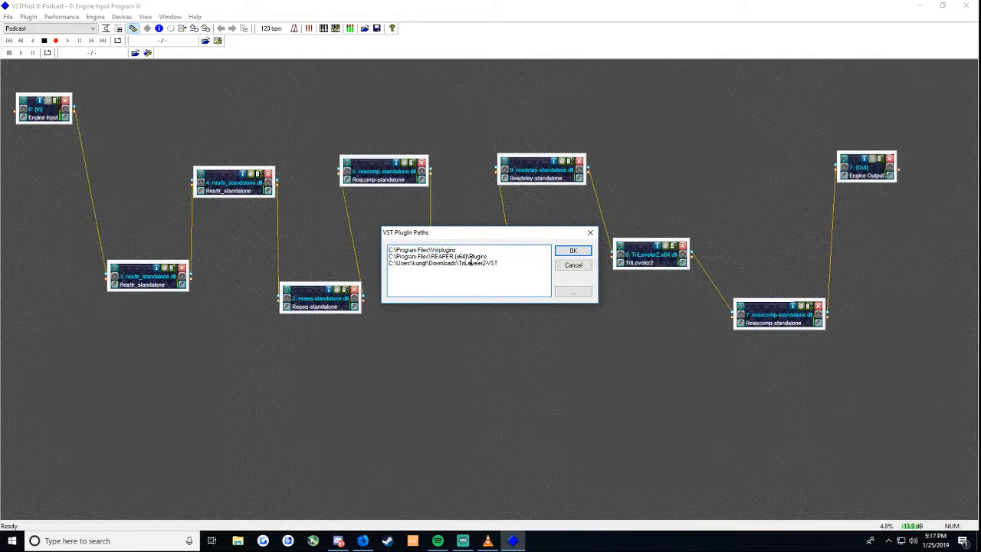
drag(496, 262, 388, 256)
drag(507, 262, 391, 267)
click(504, 261)
double_click(503, 263)
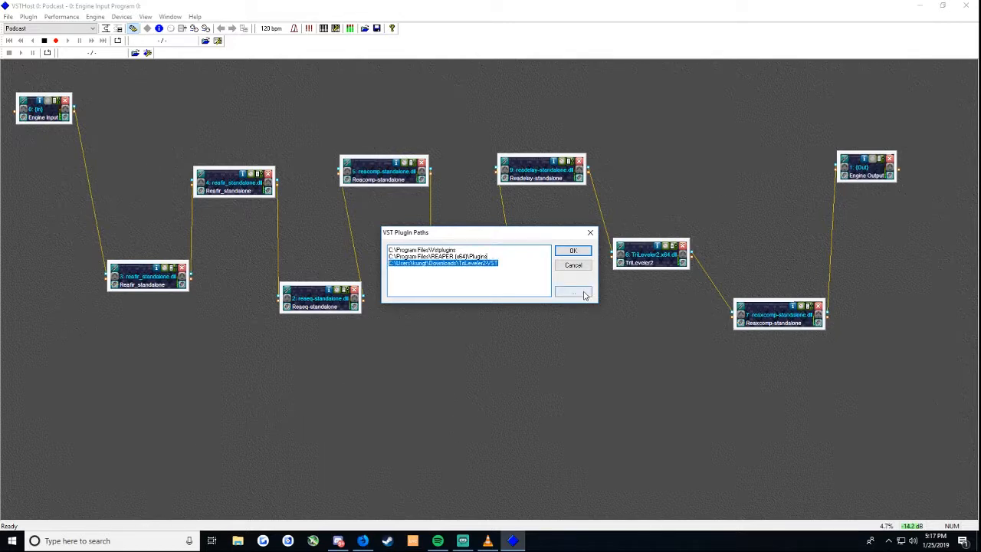
Step: Look through the folder tree used for choosing a plugin path, and cancel both the folder selection and the path edits
click(583, 296)
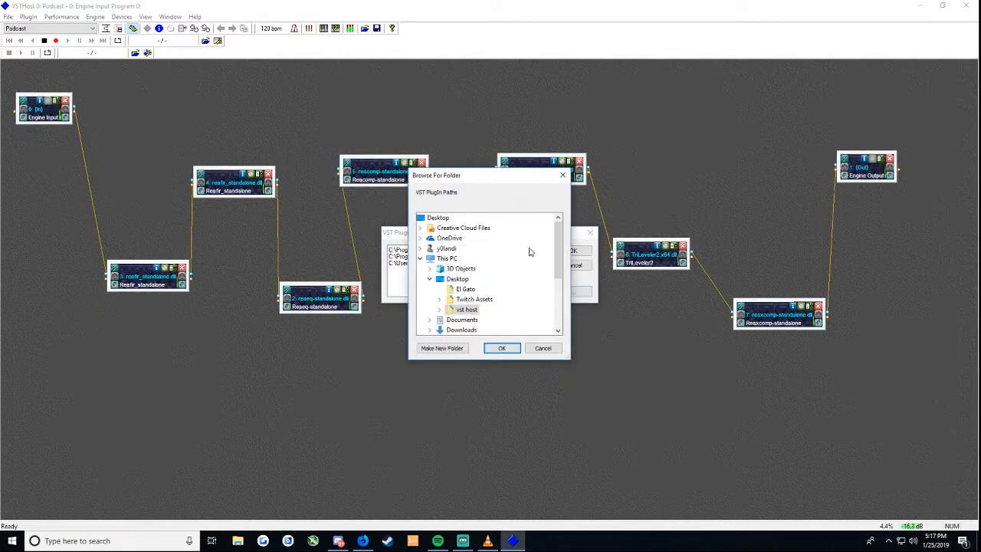
drag(511, 182, 641, 181)
scroll(602, 299, down, 4)
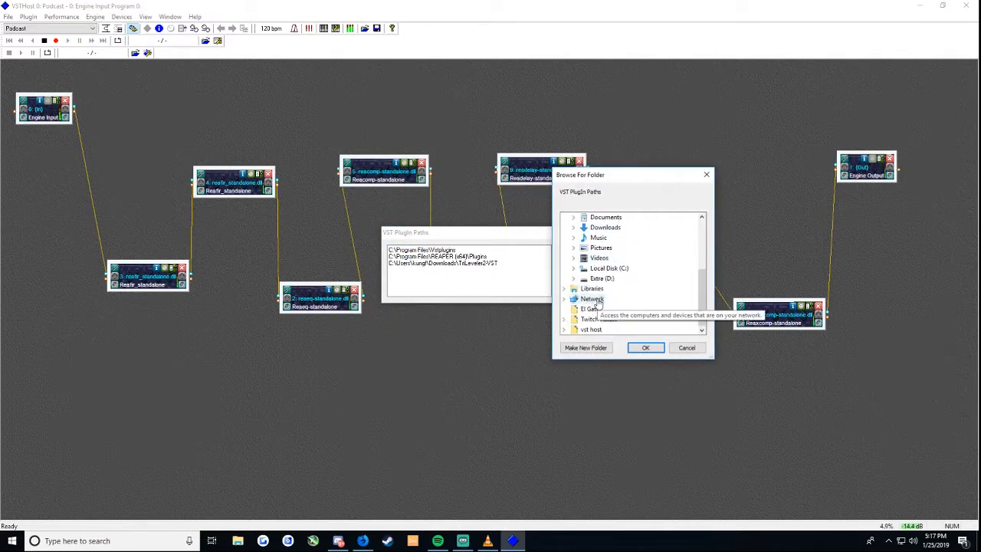
scroll(597, 307, up, 4)
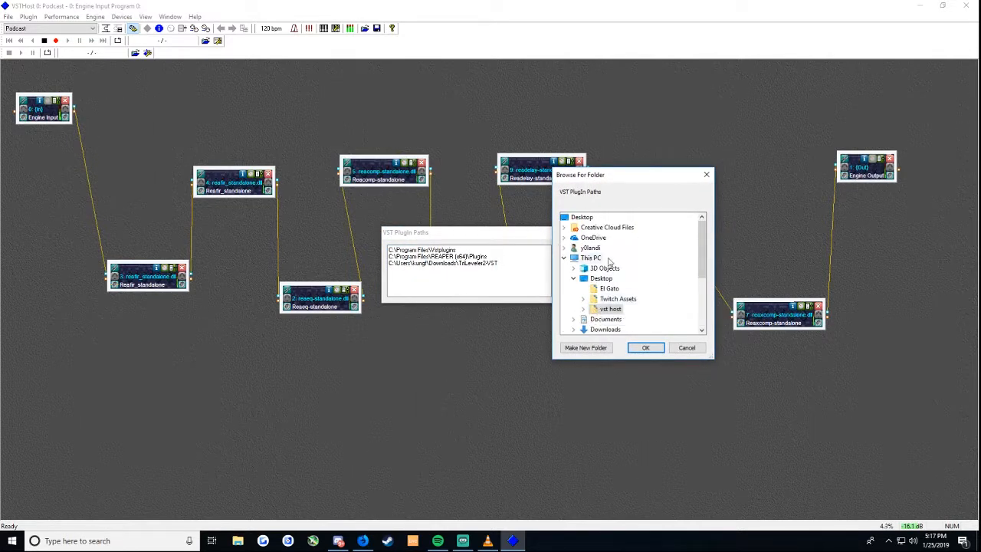
click(686, 348)
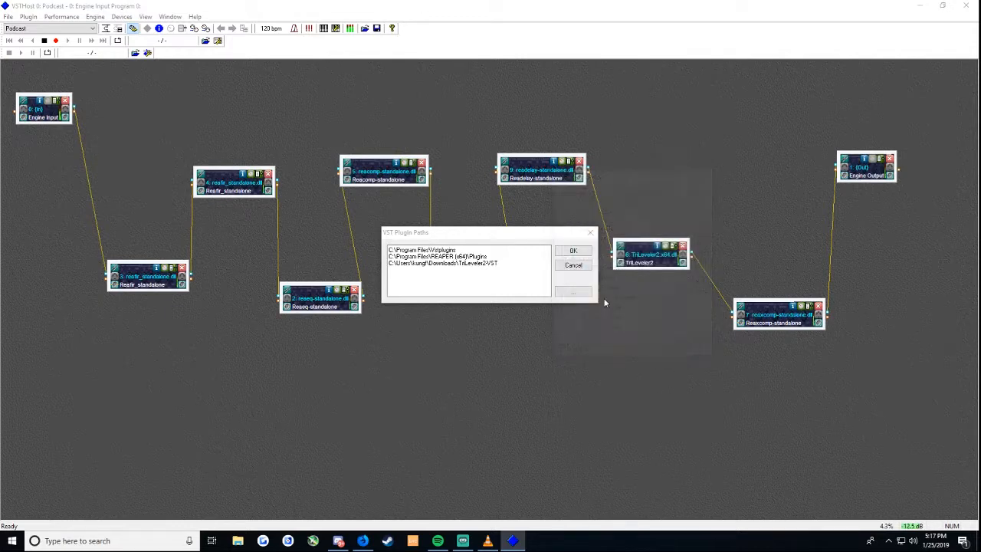
click(575, 266)
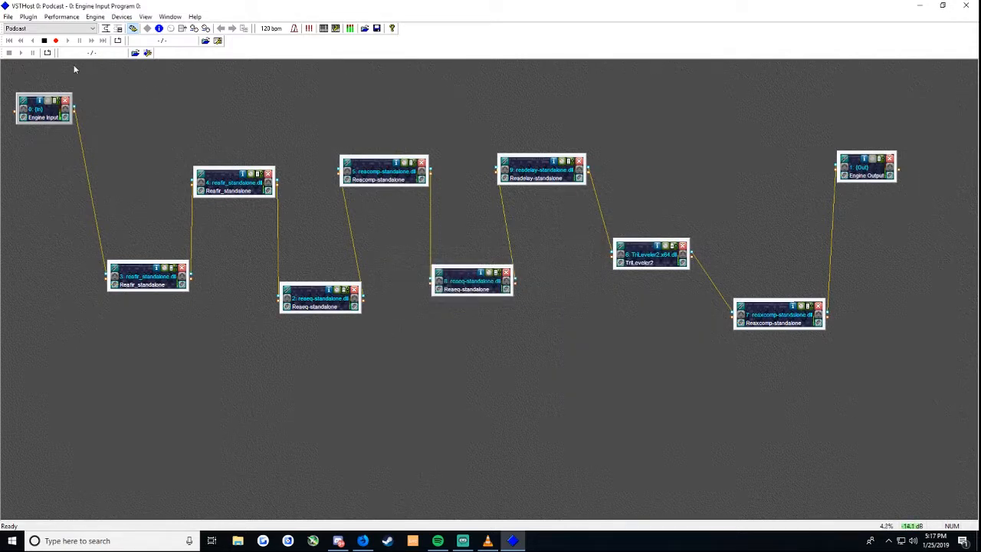
Step: Review the performance saving and autosave options, and view the first ReaEQ module's settings before closing its editor
click(8, 17)
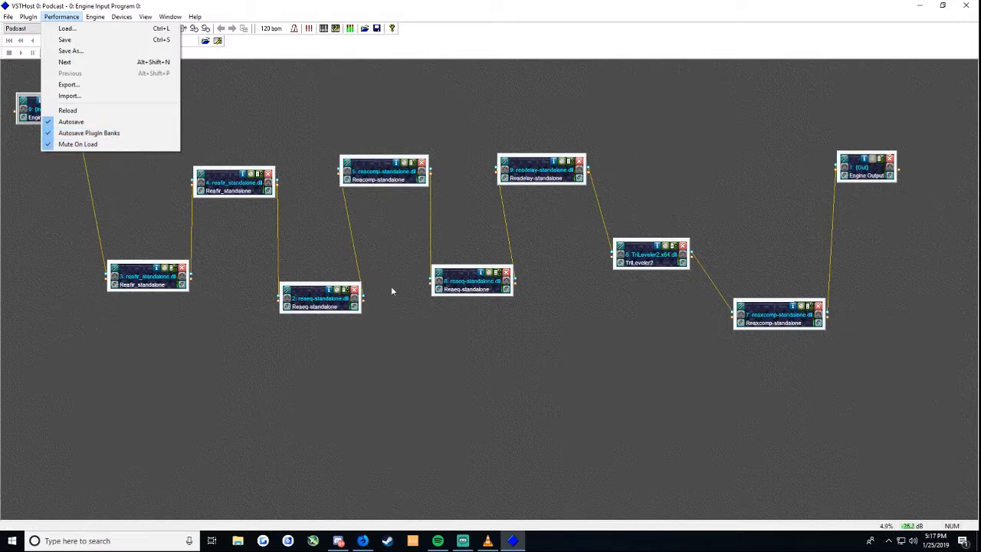
click(339, 290)
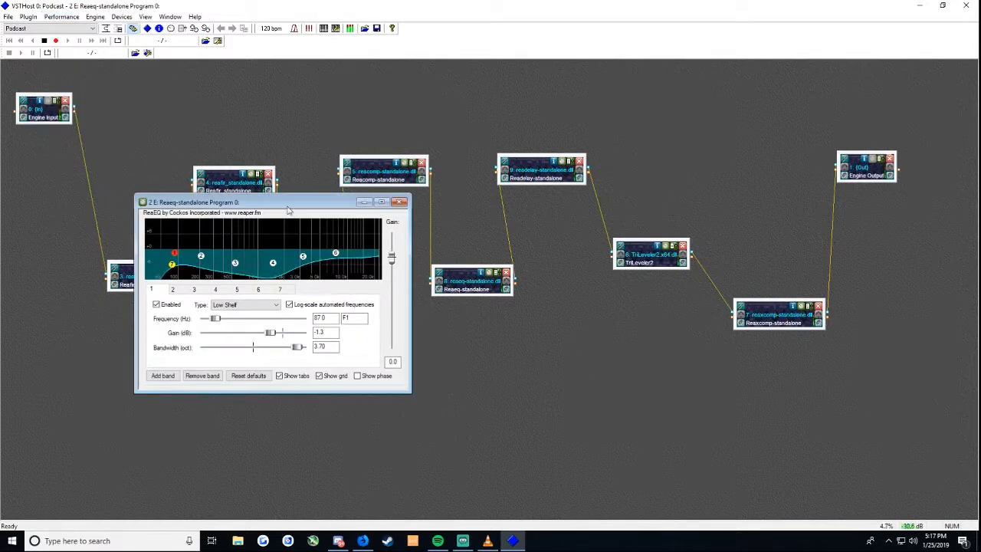
drag(290, 202, 458, 208)
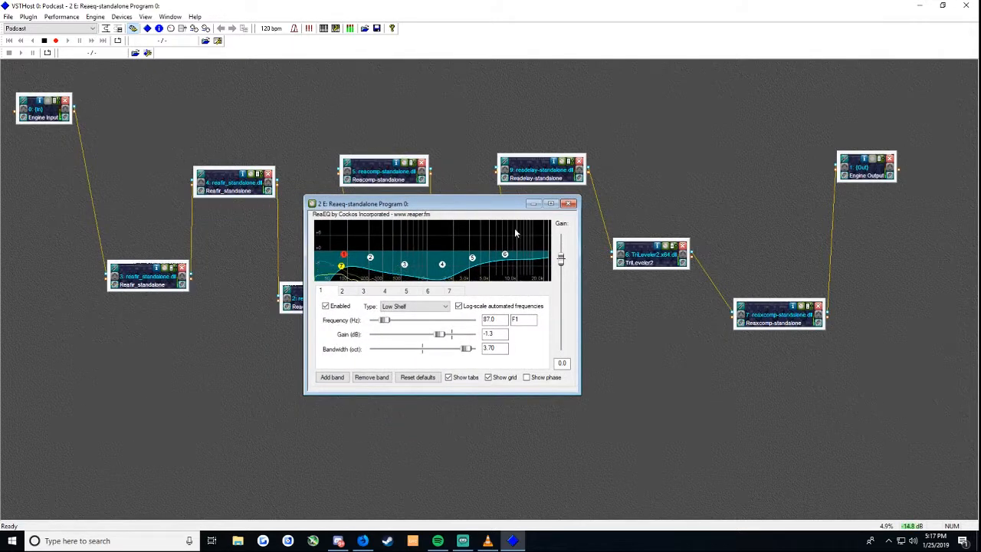
click(568, 204)
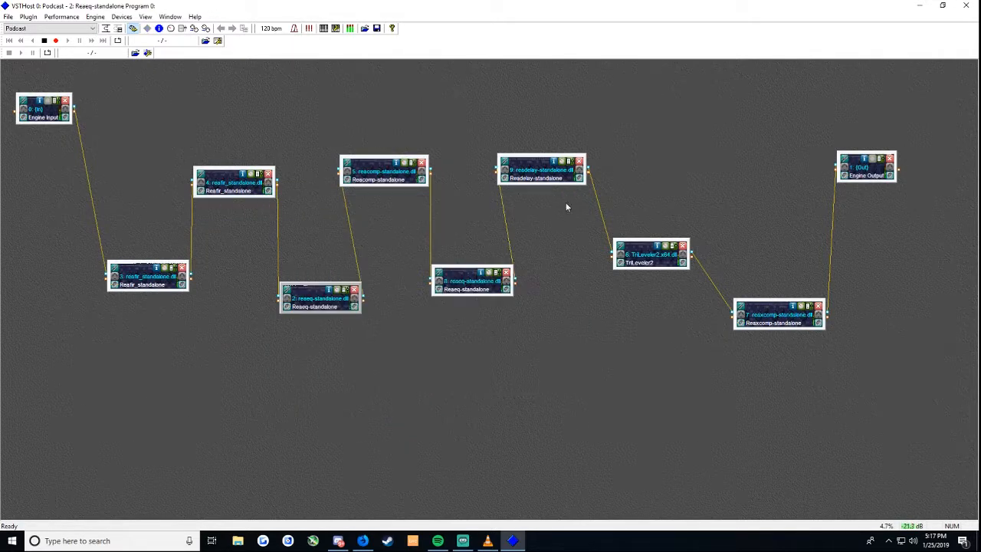
click(62, 17)
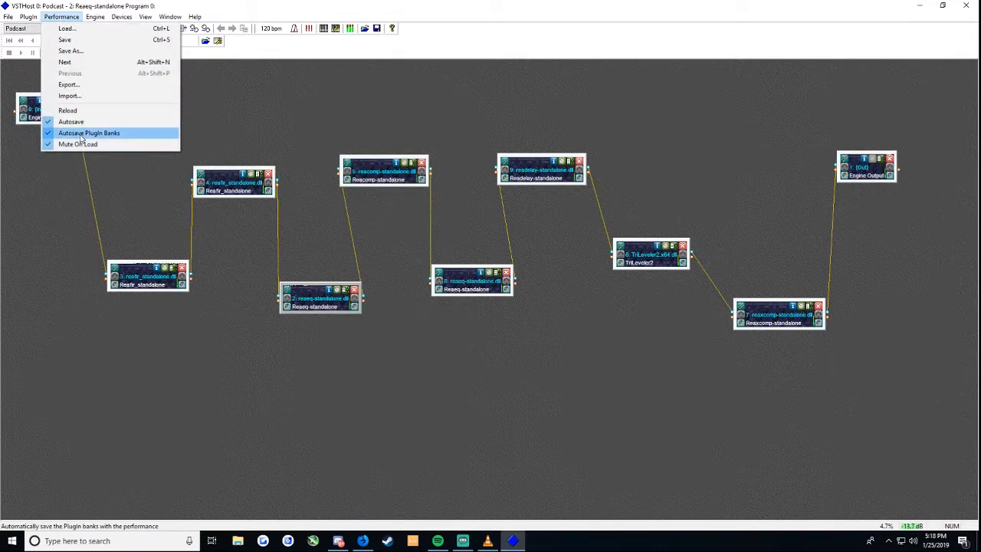
click(243, 98)
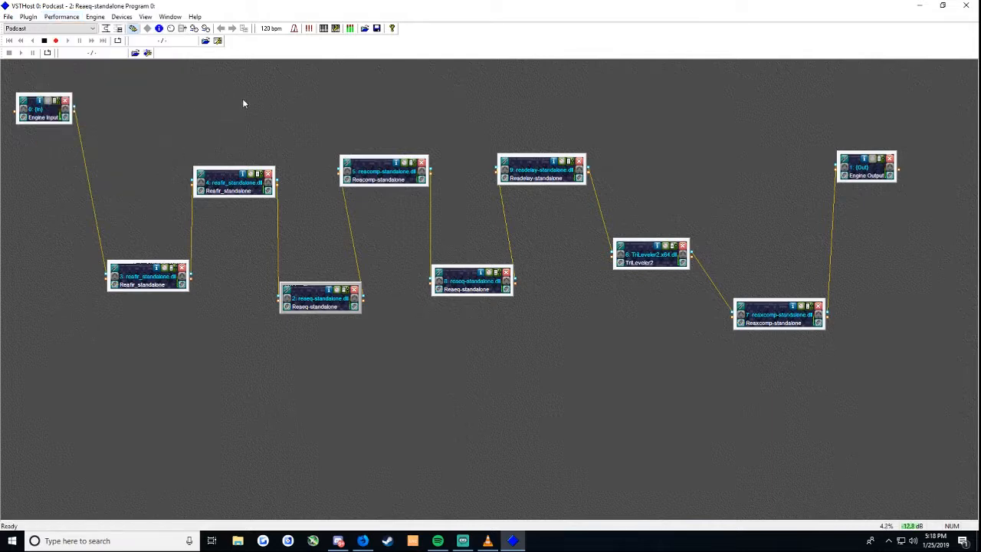
Step: Open the wave device selection and examine the devices available for the input port and the output port
click(122, 16)
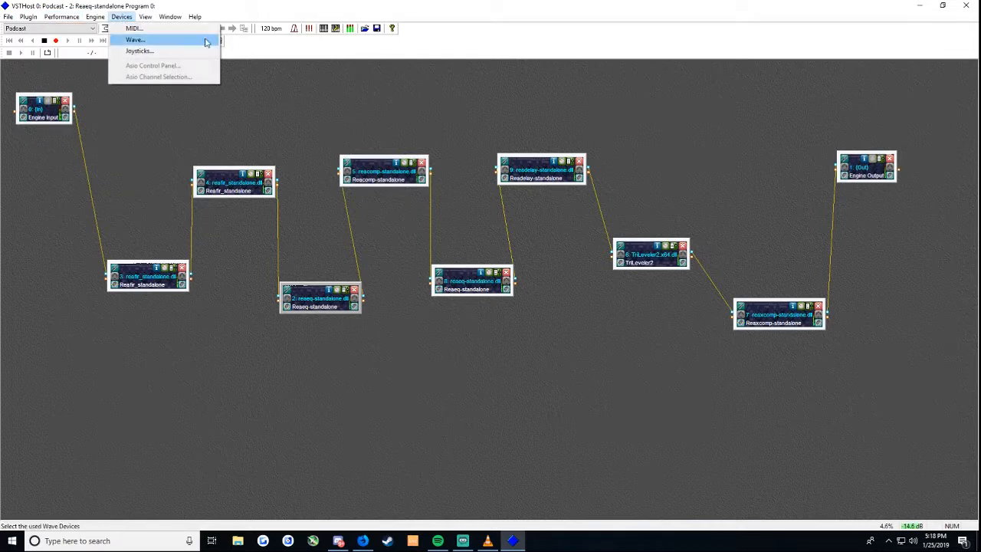
click(163, 39)
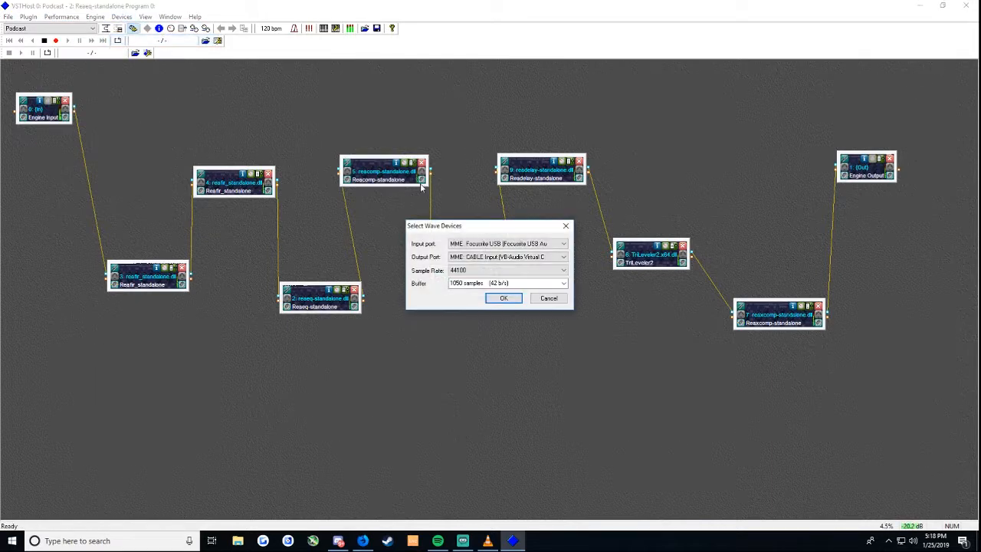
drag(466, 221, 413, 165)
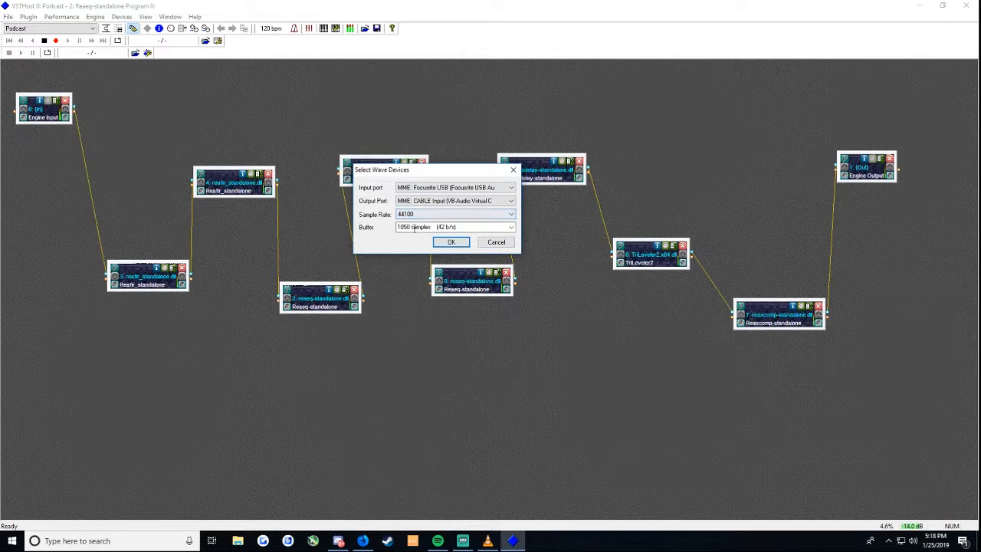
click(426, 190)
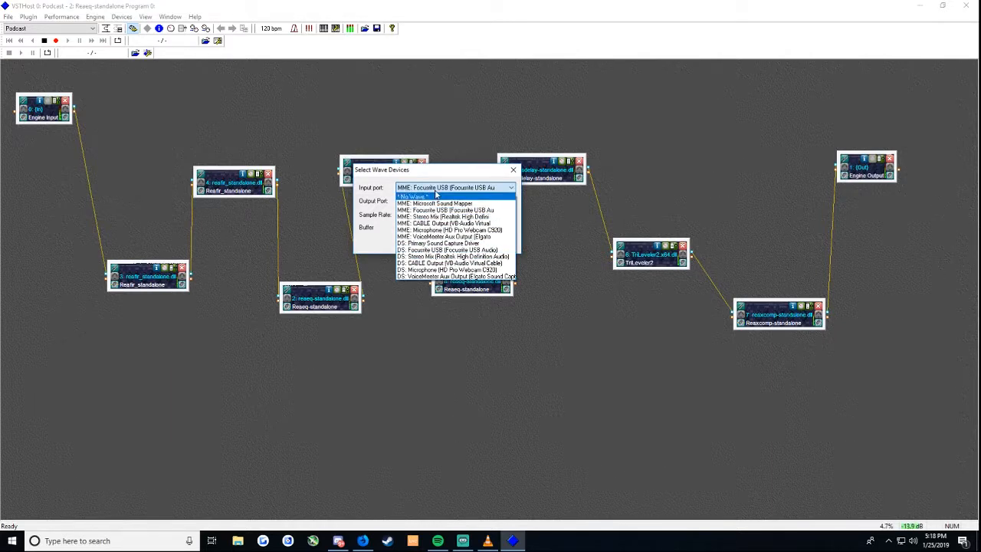
click(434, 184)
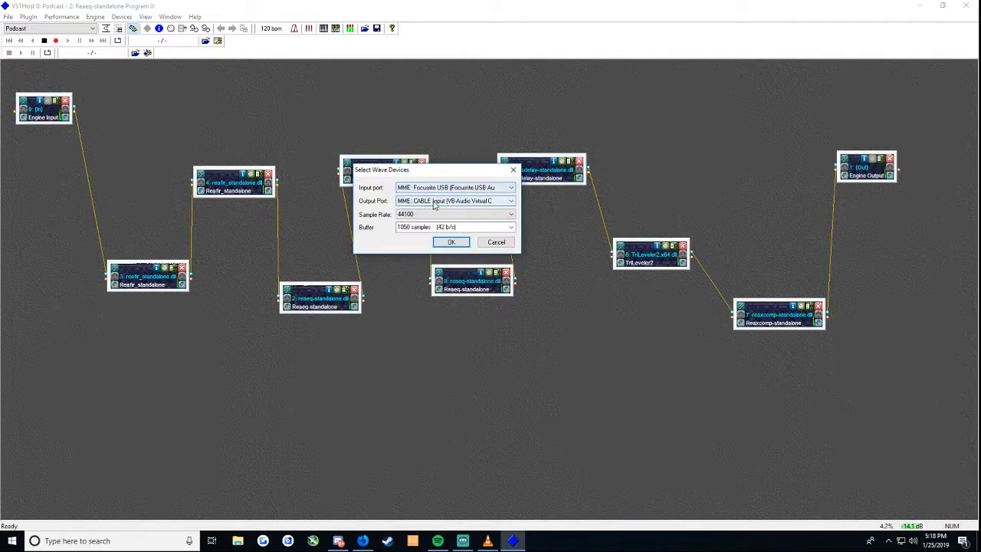
click(434, 188)
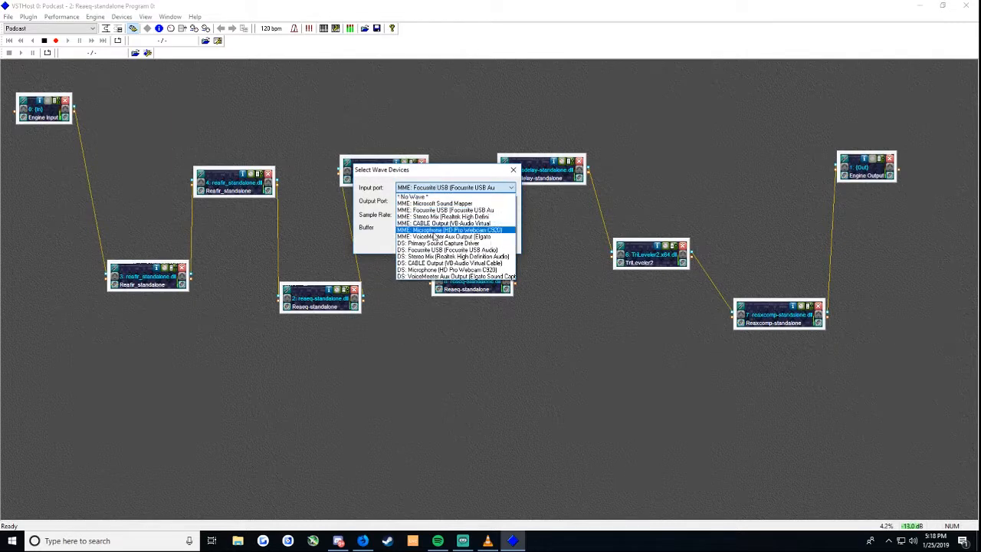
click(434, 187)
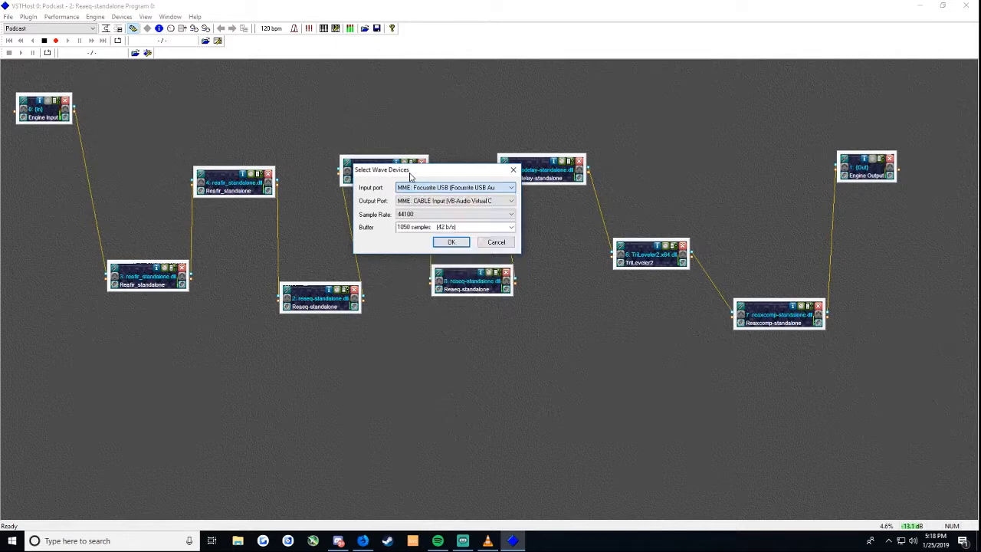
click(440, 202)
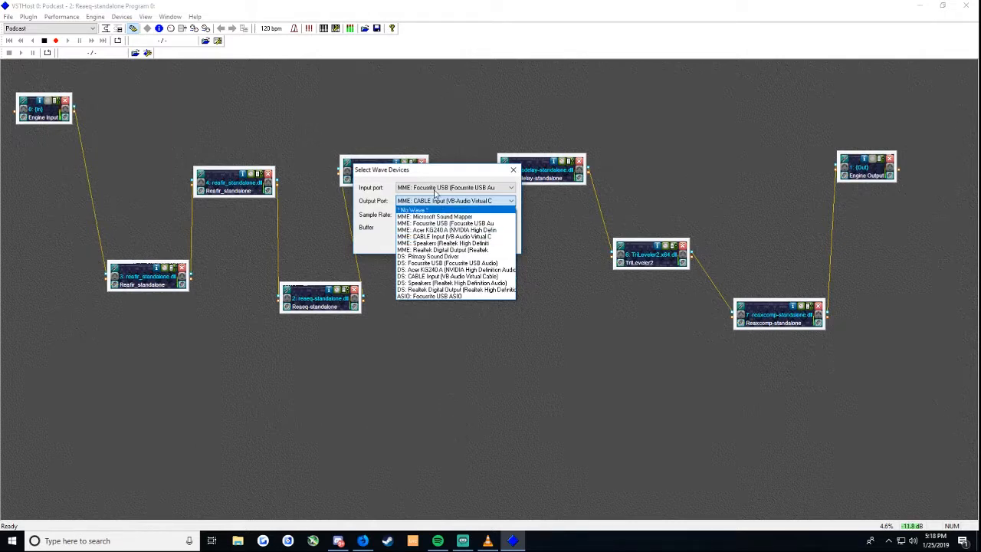
click(434, 172)
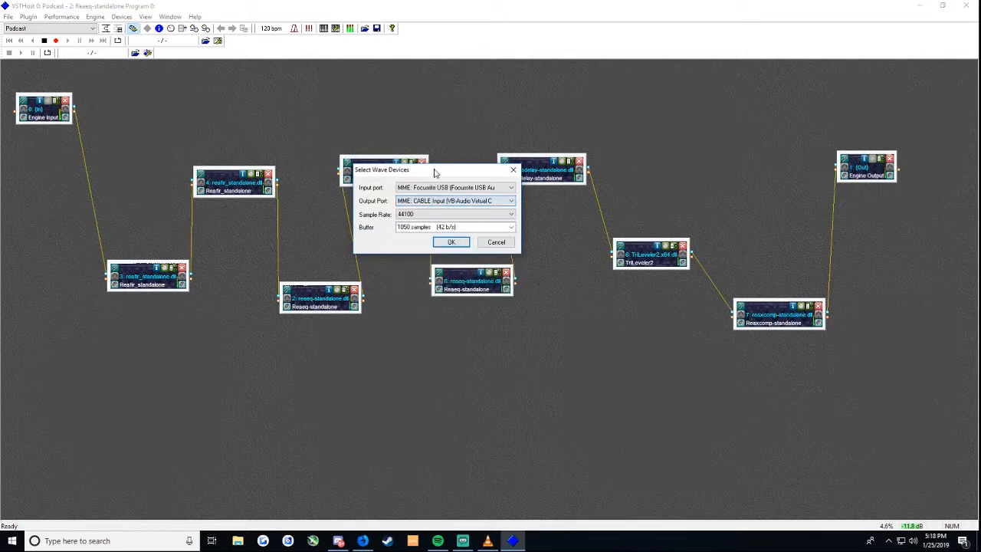
Step: Examine the sample rates available for the selected wave devices without changing the setting
click(474, 218)
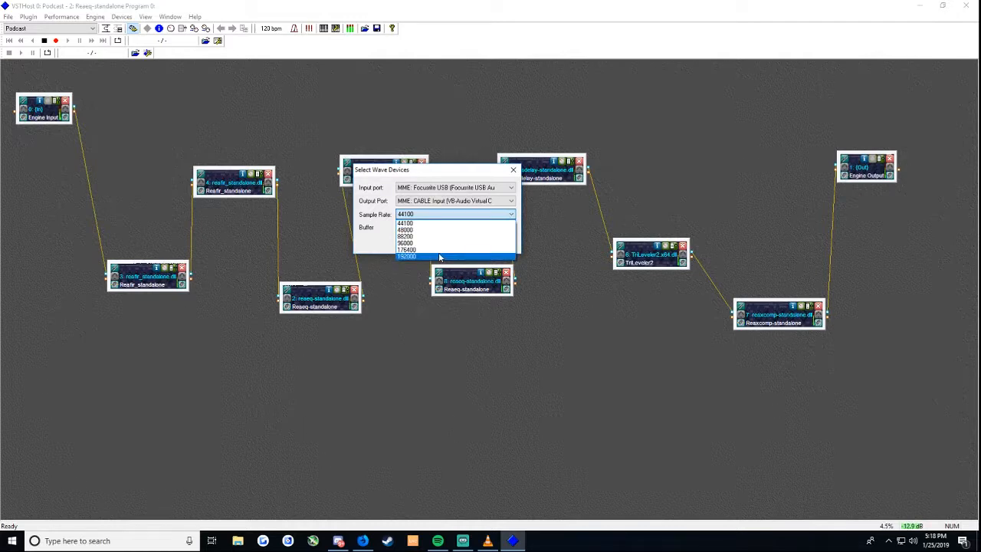
click(435, 214)
click(435, 214)
click(435, 213)
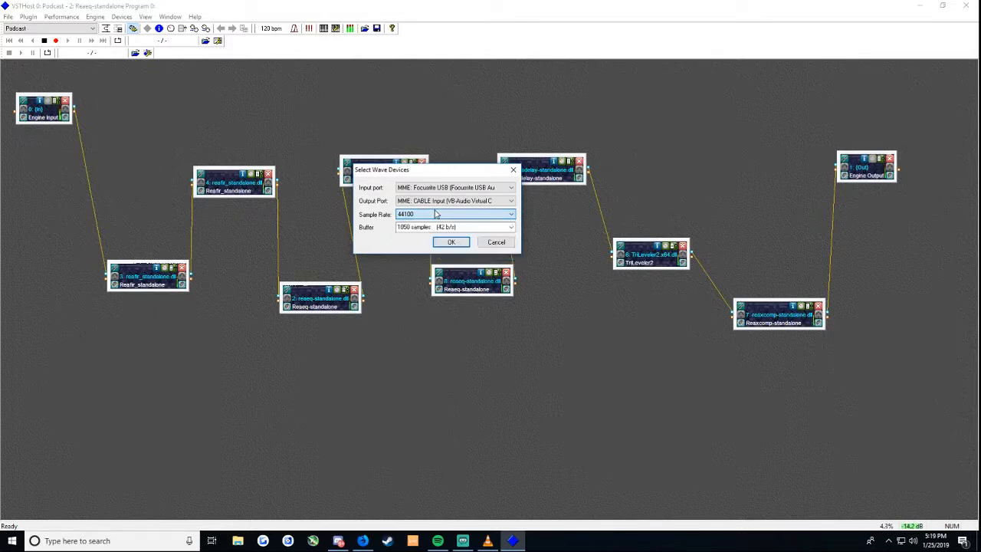
click(436, 214)
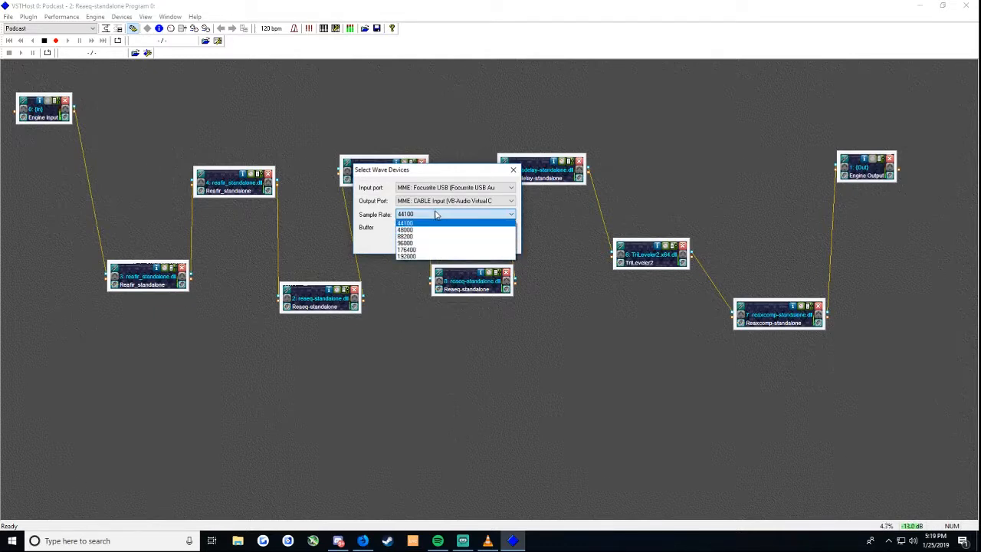
click(435, 214)
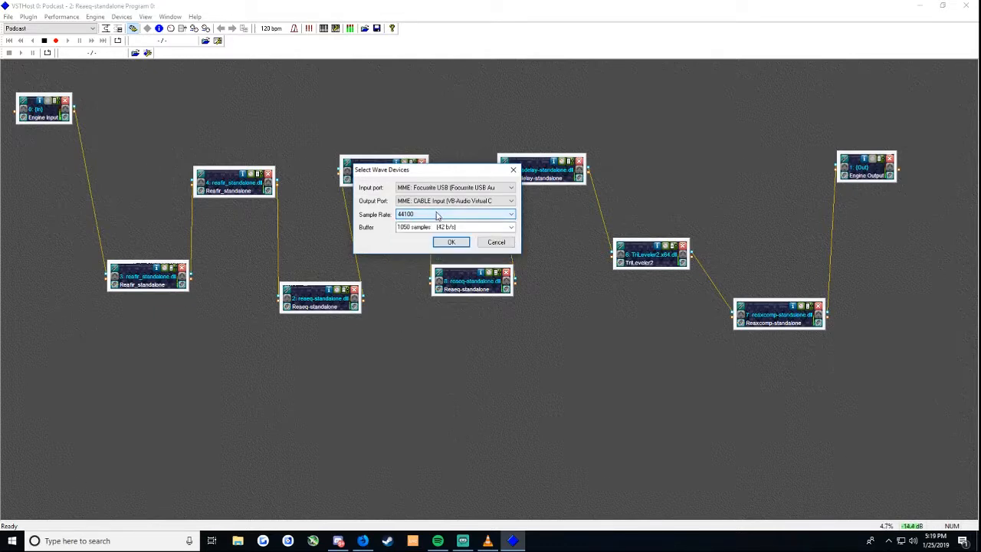
Step: Check the default format of the Focusrite USB recording device in the Windows sound settings, and cancel its properties
right_click(913, 541)
click(890, 508)
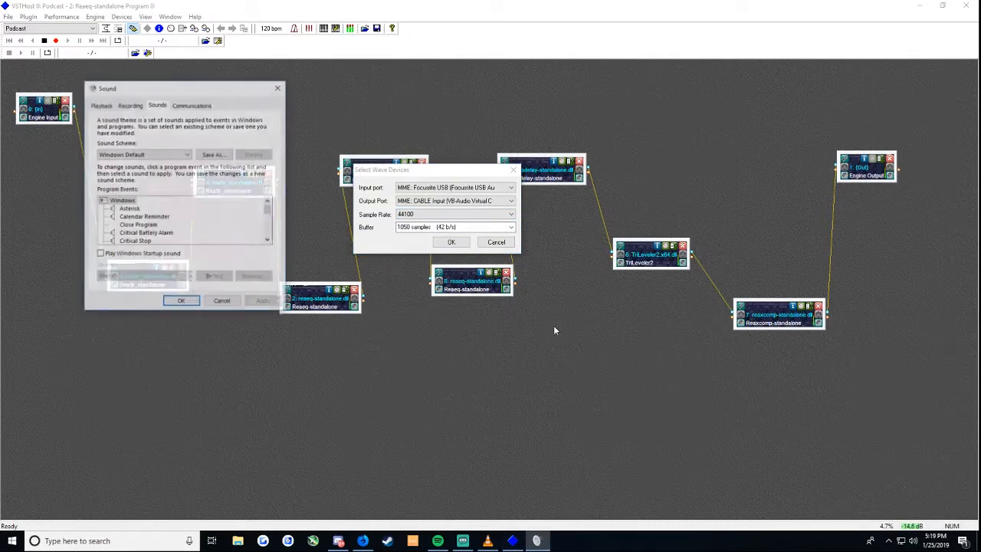
click(130, 104)
click(154, 169)
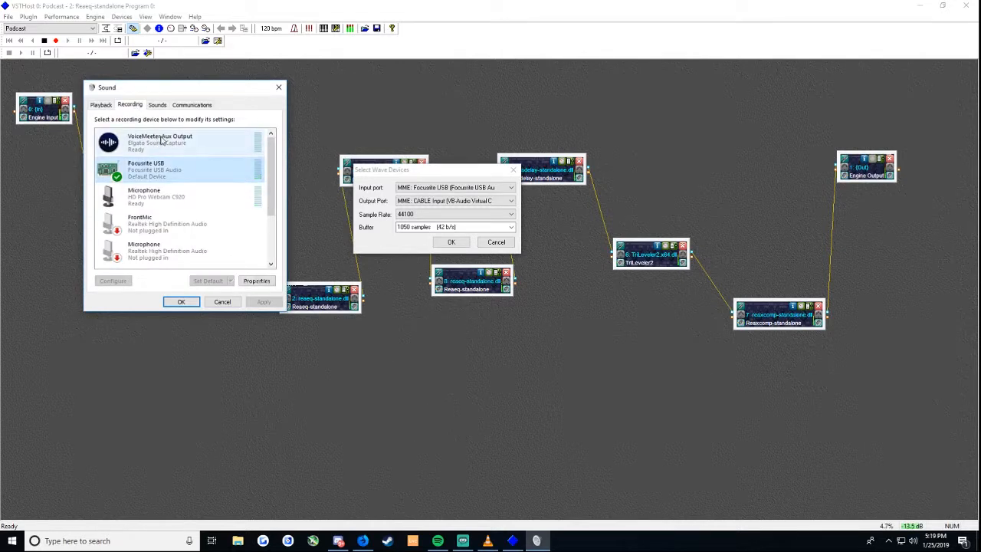
right_click(215, 168)
click(186, 179)
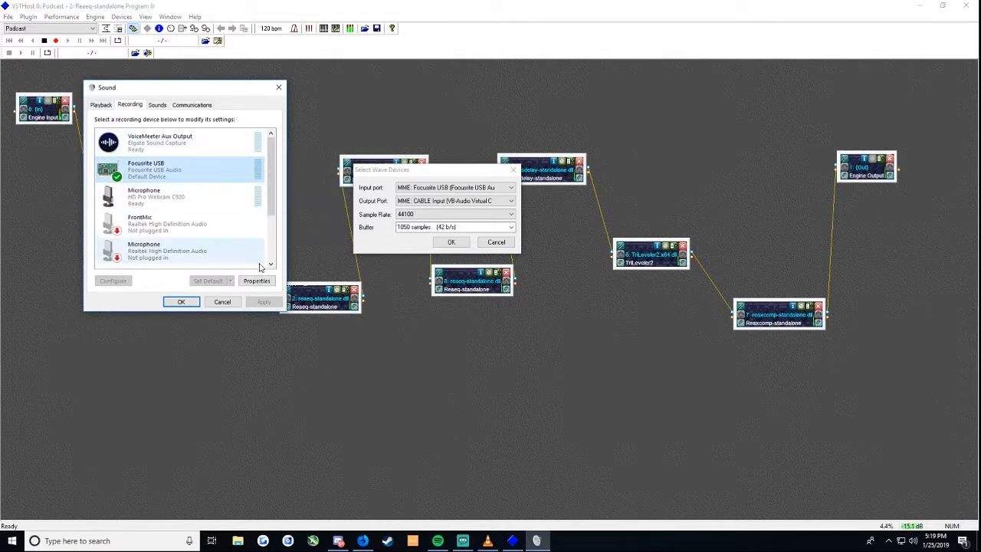
click(256, 281)
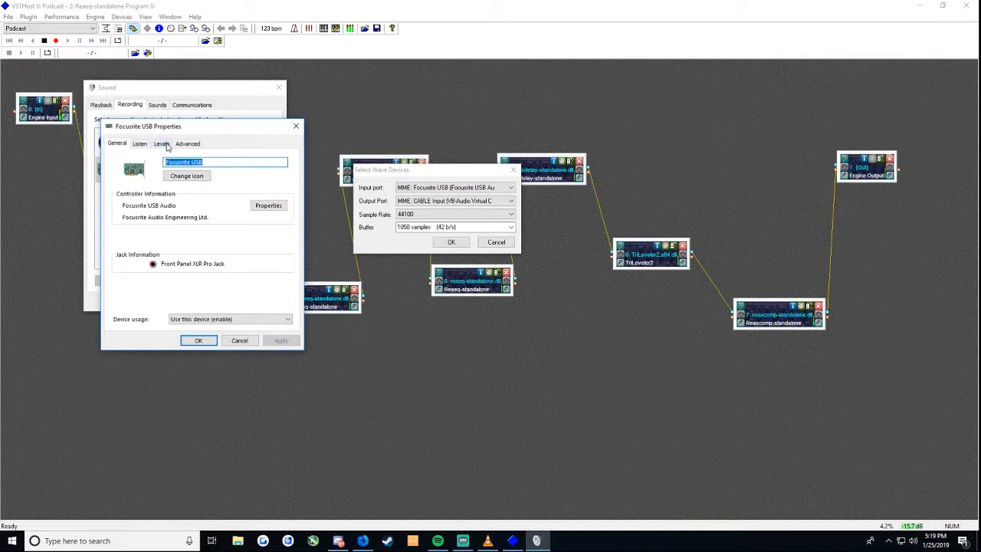
drag(188, 128, 443, 182)
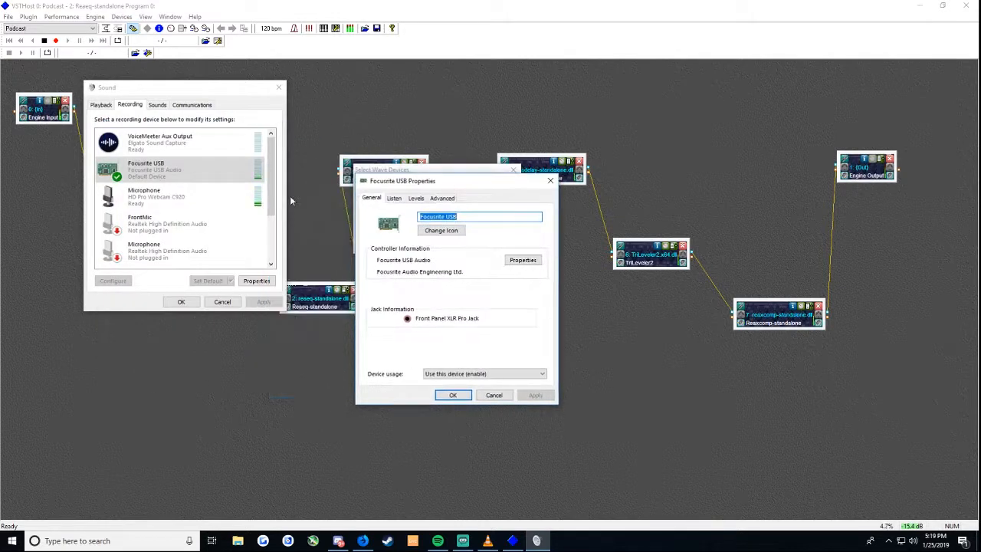
click(443, 198)
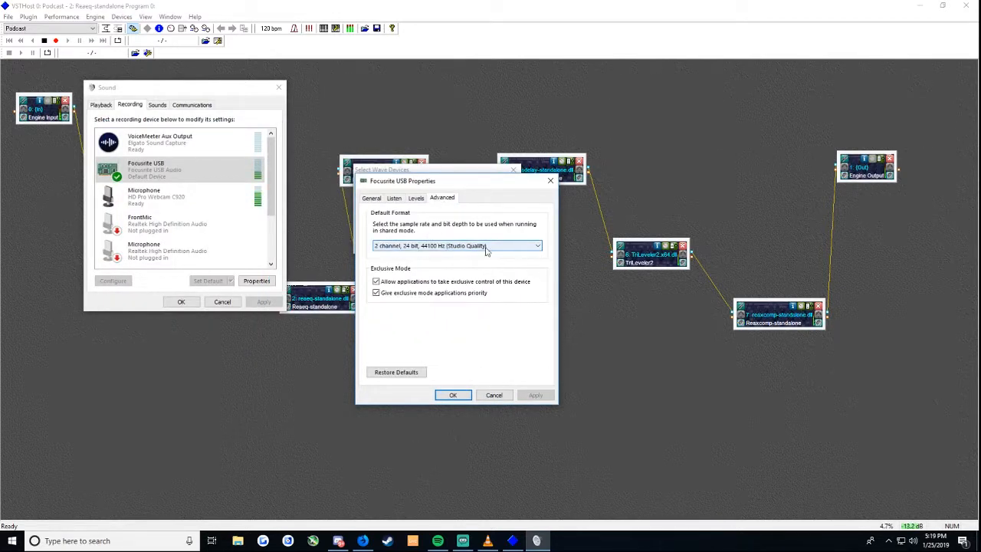
click(495, 395)
Step: Check the default sample rate and bit depth of the CABLE Output recording device, and close its properties
scroll(274, 263, down, 3)
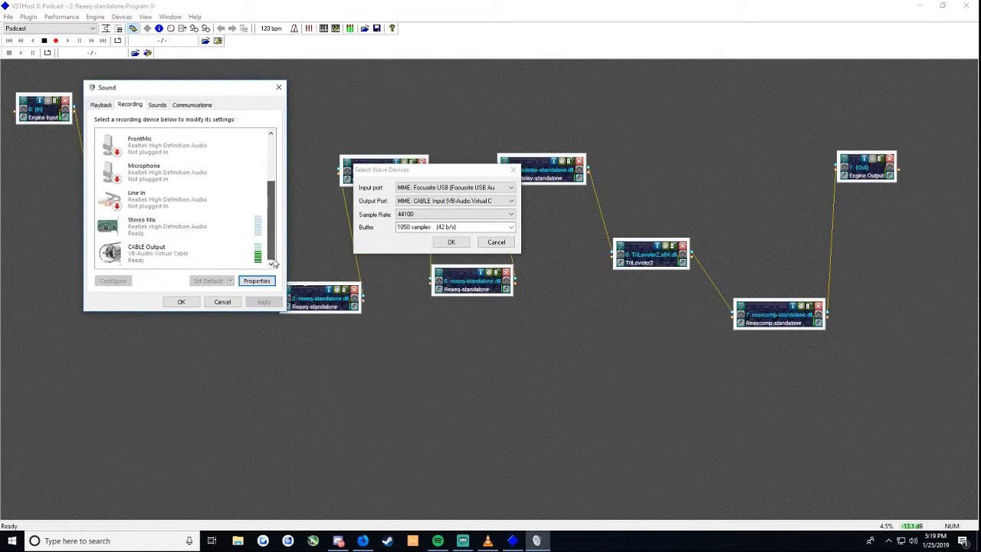
click(214, 254)
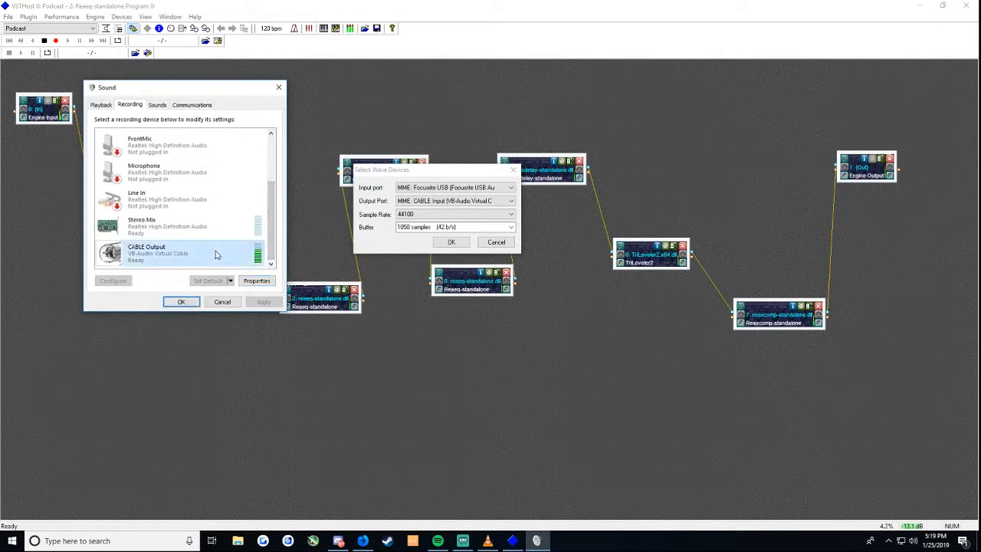
click(265, 283)
click(187, 142)
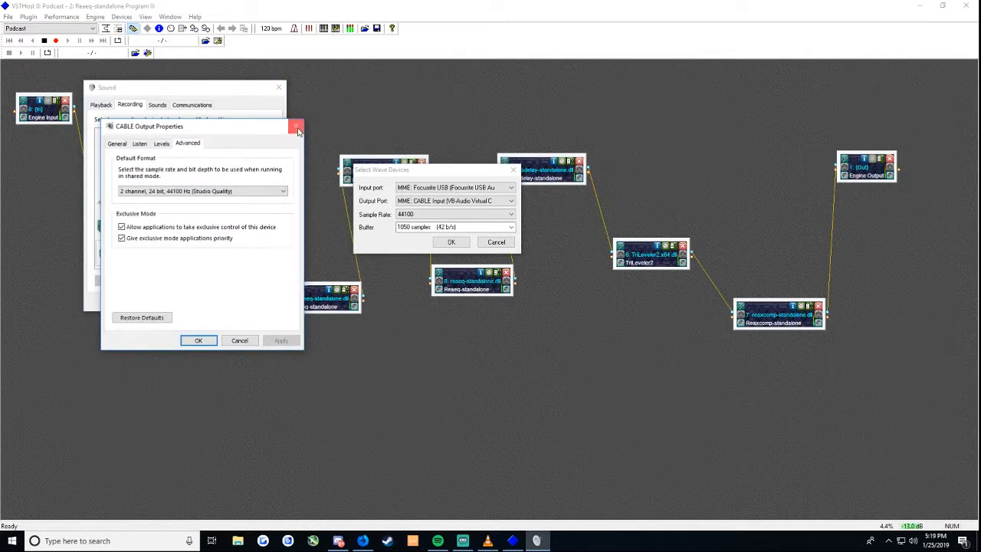
click(297, 128)
Step: Check the default sample rate and bit depth of the CABLE Input playback device, and close its properties
click(102, 104)
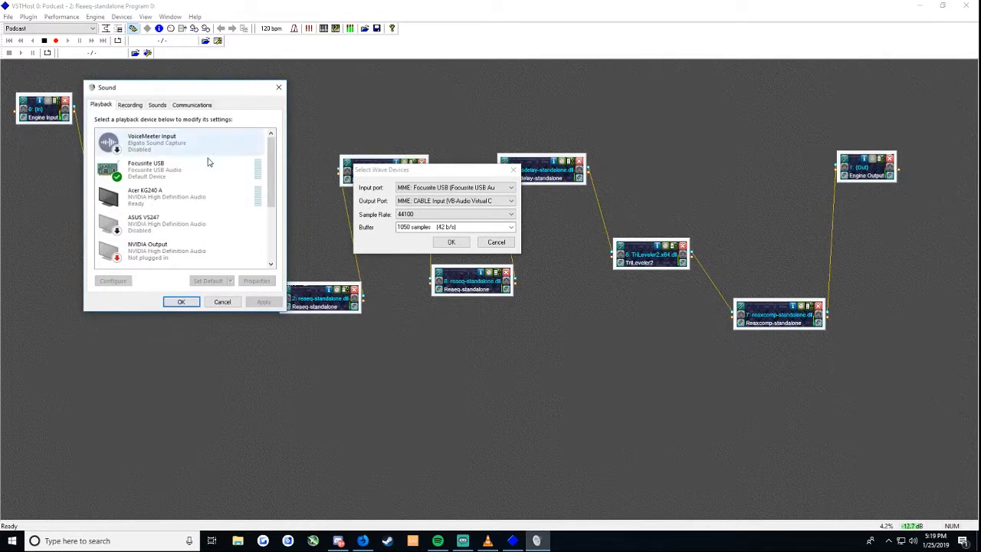
scroll(191, 199, down, 3)
click(191, 253)
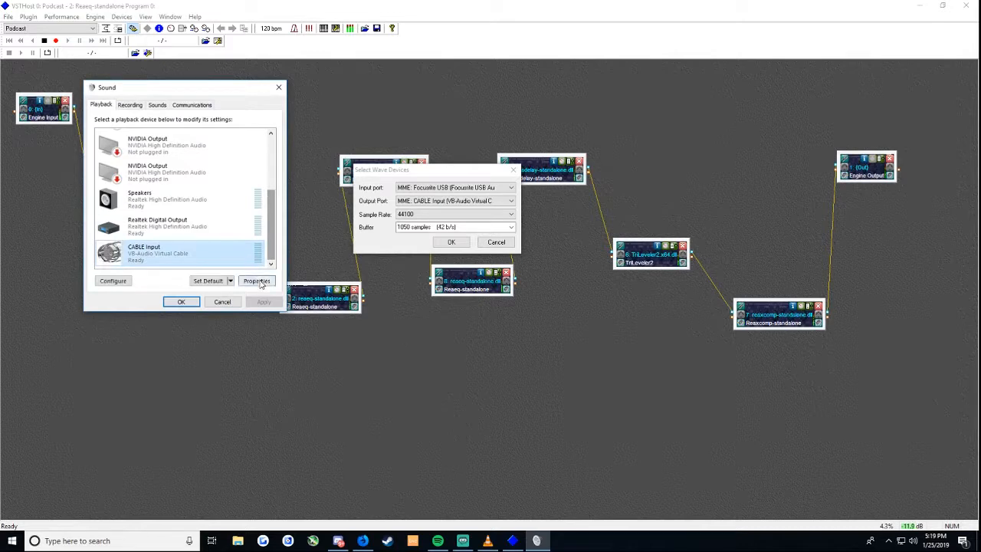
click(258, 281)
click(170, 144)
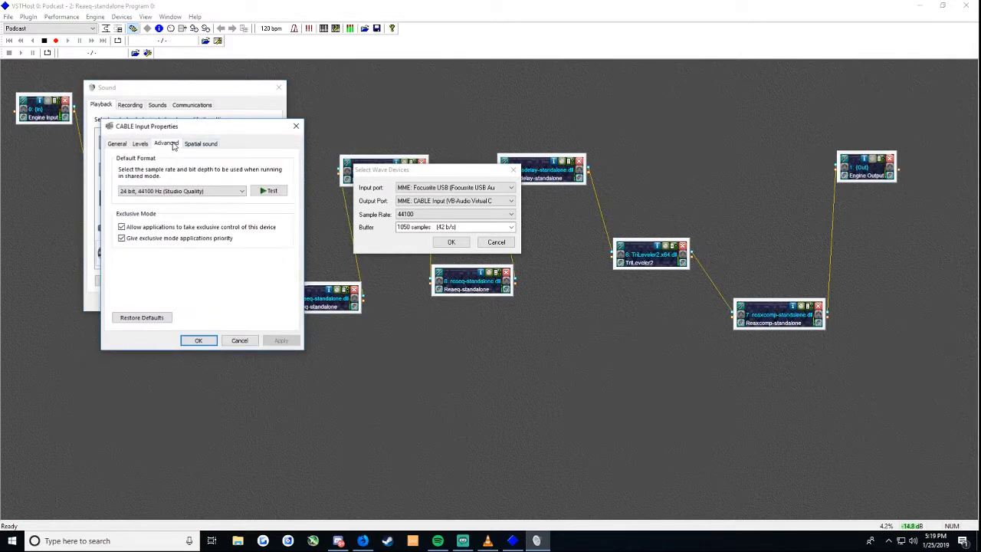
click(296, 127)
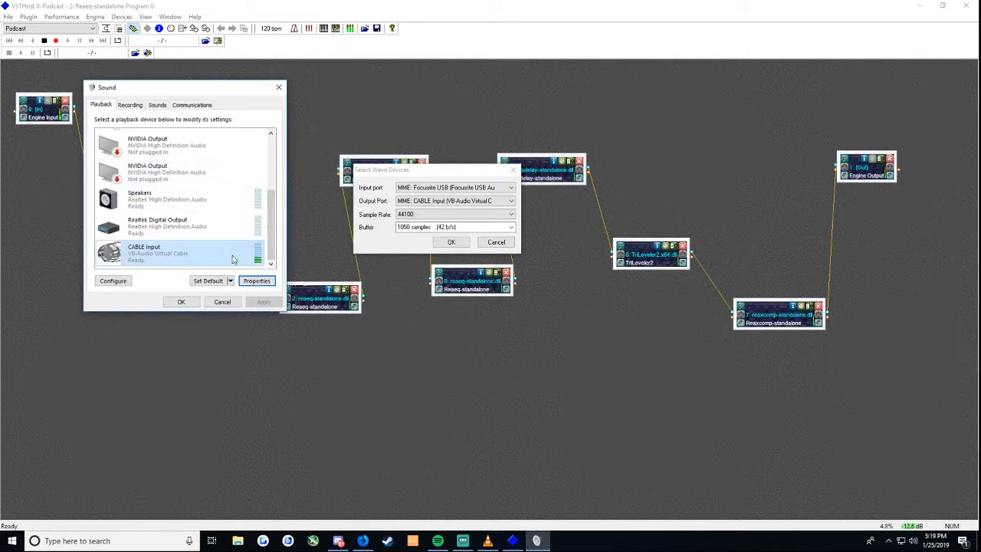
Step: Compare the CABLE Output recording and CABLE Input playback devices' activity, and cancel the Windows sound settings
click(130, 105)
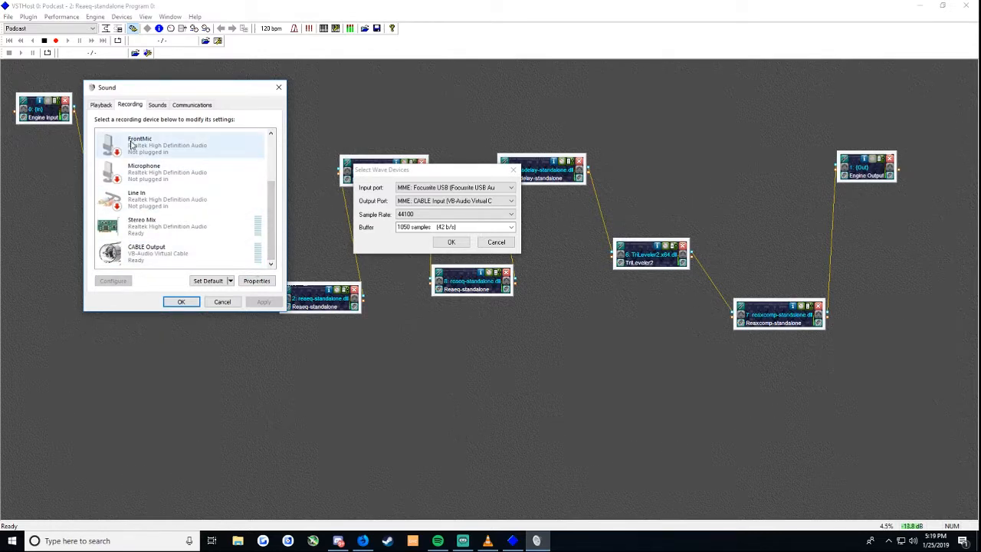
click(101, 105)
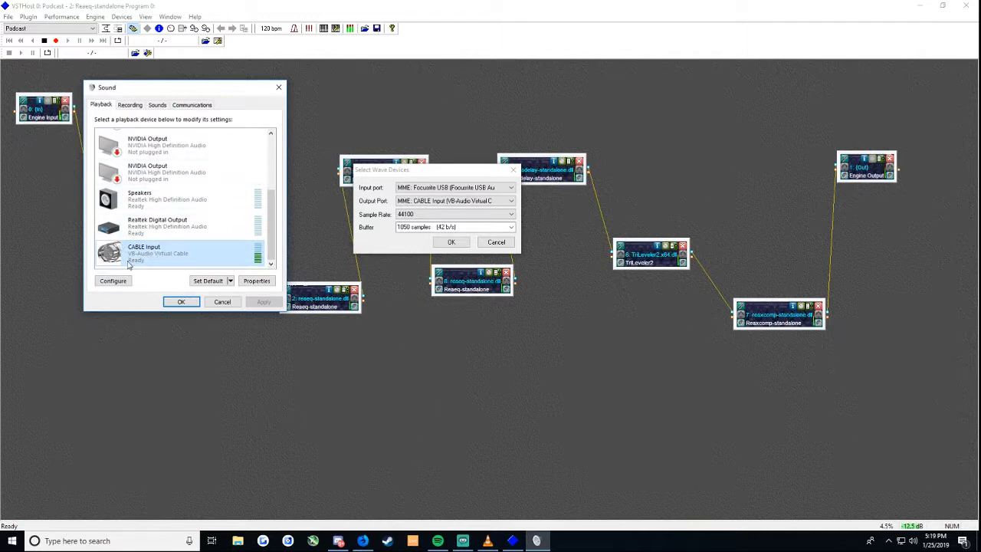
click(130, 104)
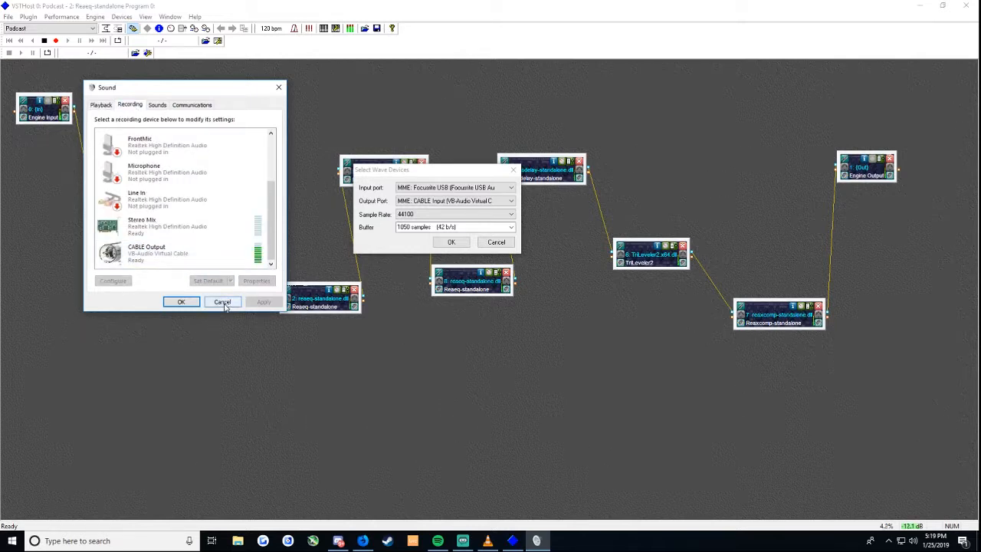
click(177, 254)
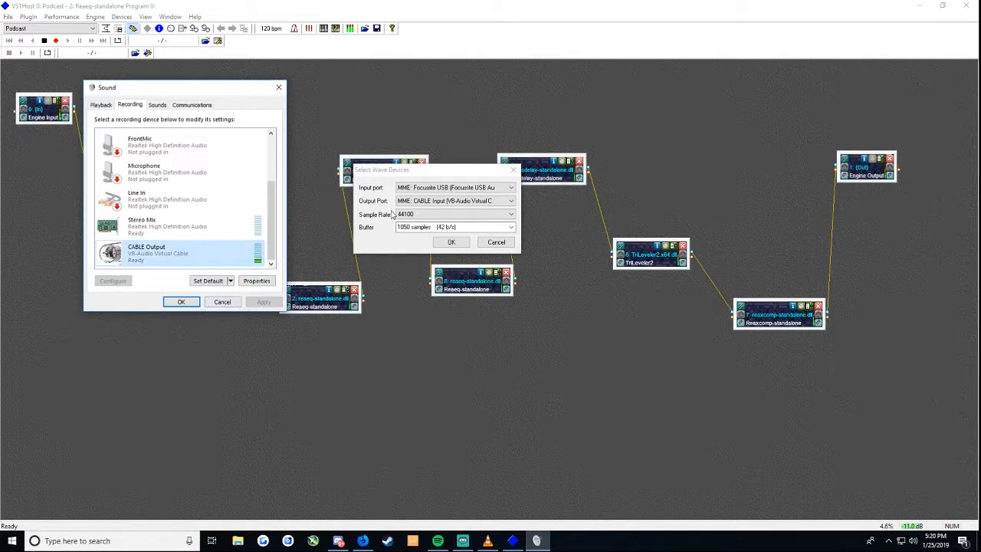
click(228, 304)
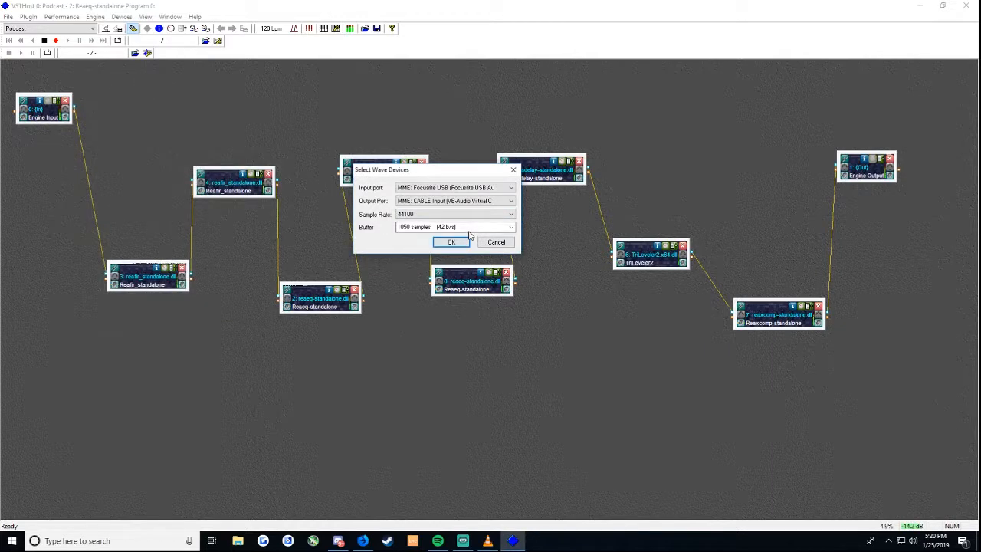
Step: Examine the buffer sizes available for the wave devices, keeping the current selection
click(512, 228)
click(512, 227)
click(512, 227)
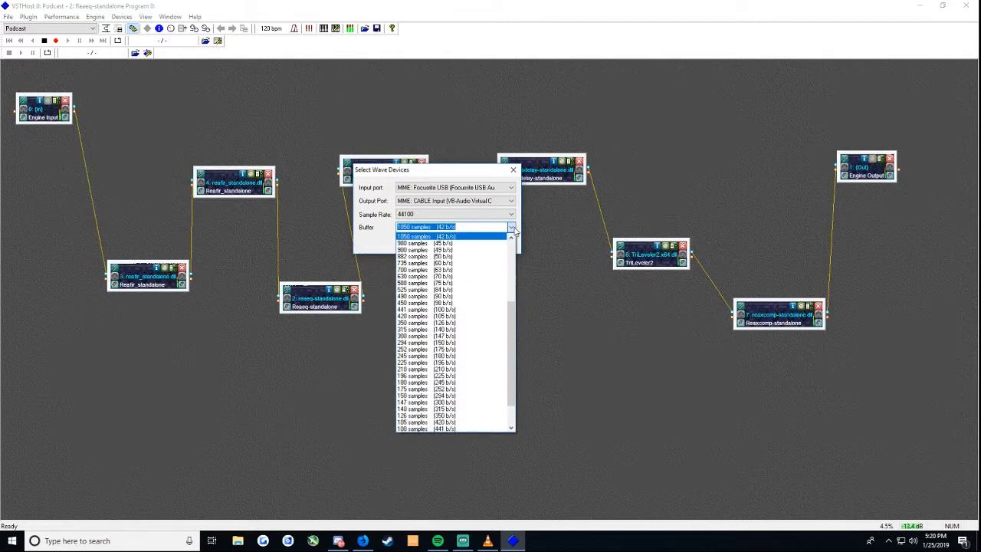
click(512, 228)
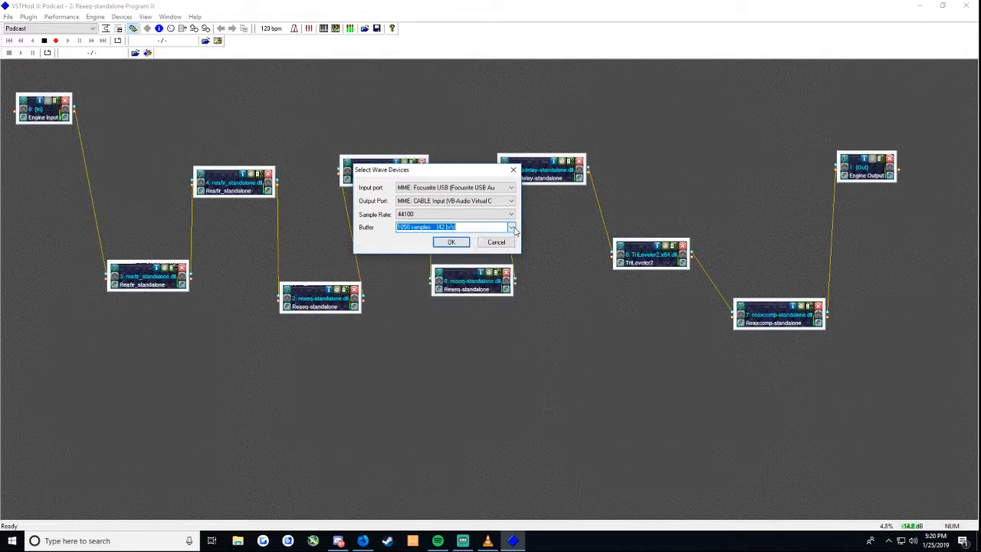
click(512, 227)
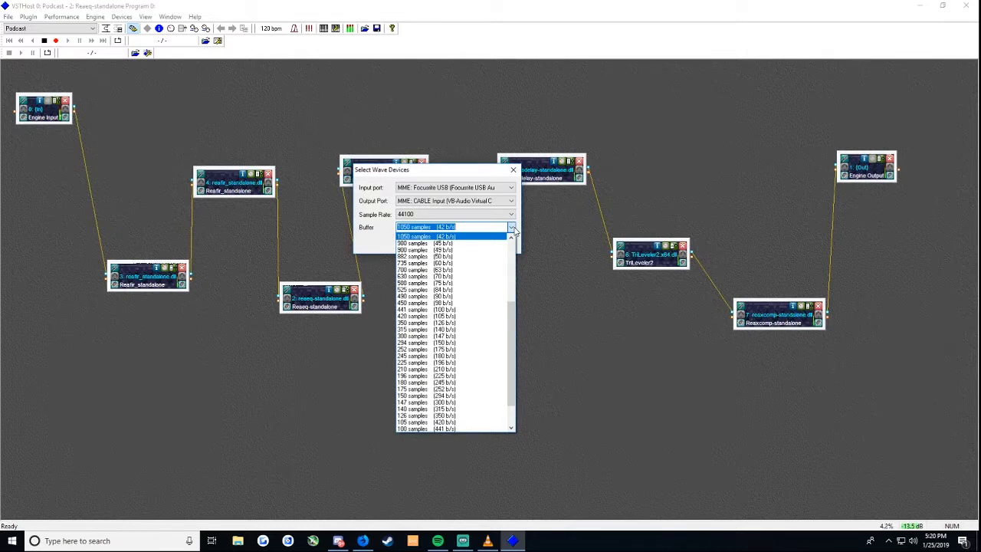
click(512, 228)
click(512, 227)
click(513, 227)
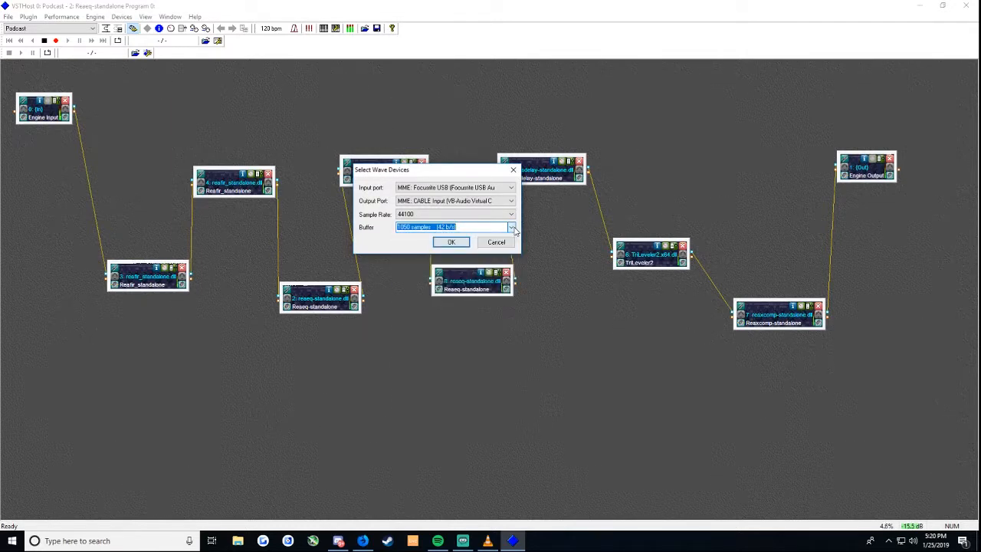
Step: Review the smaller buffer sizes available for the wave devices, and cancel the device selection without changes
click(512, 228)
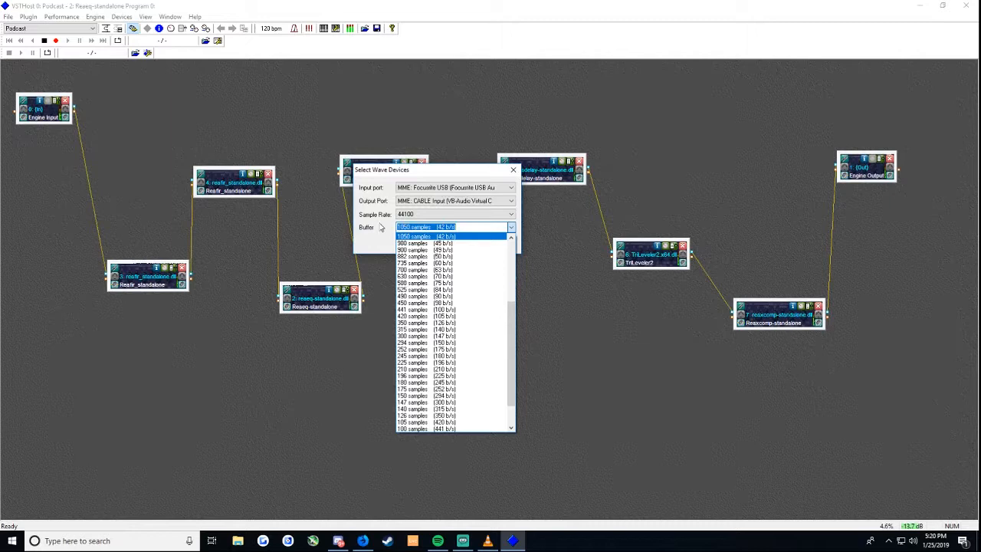
click(376, 232)
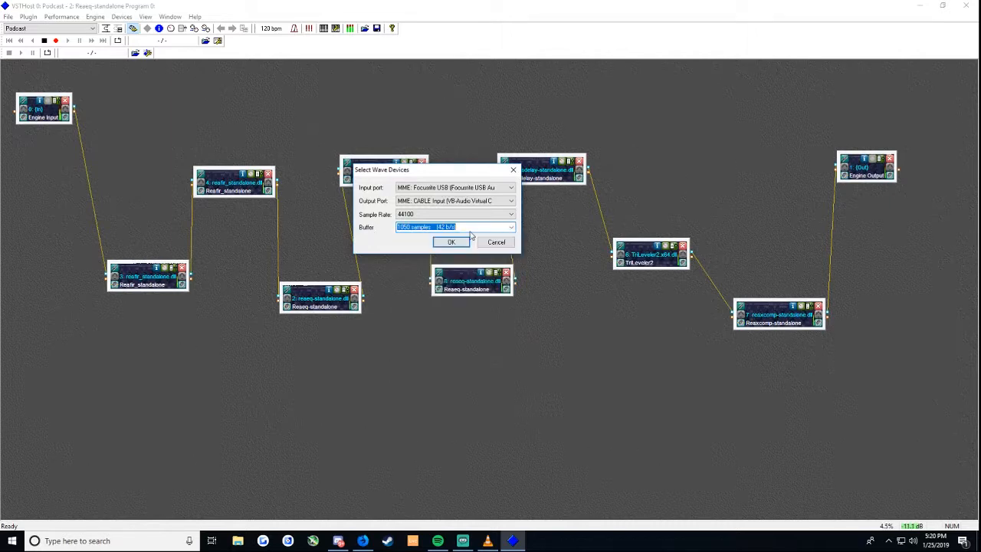
click(511, 229)
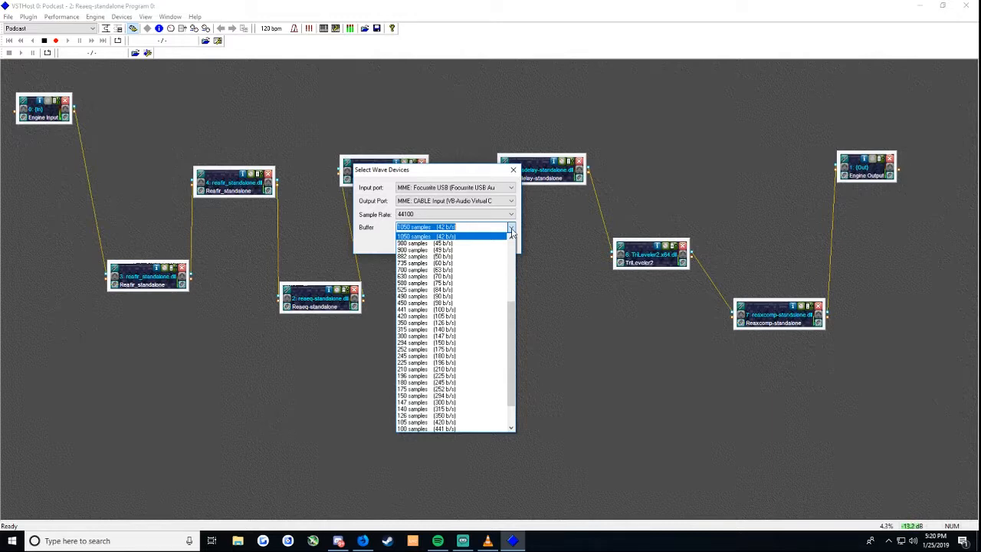
click(512, 229)
click(510, 228)
drag(511, 310, 512, 335)
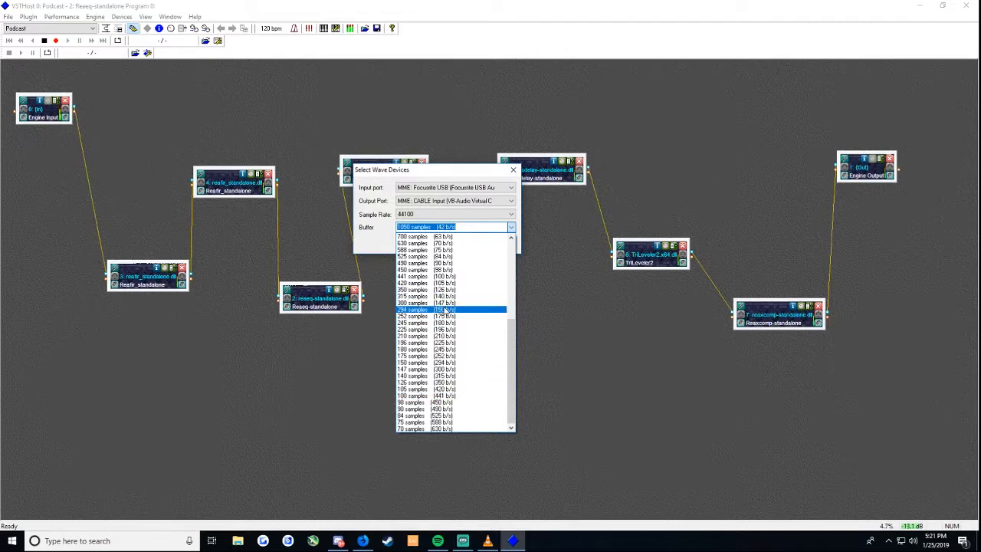
click(379, 220)
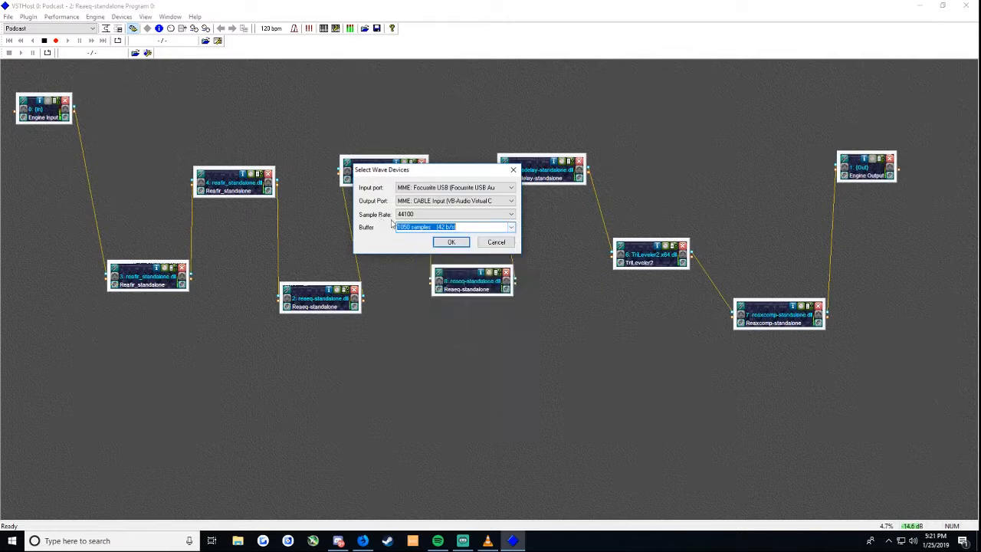
click(496, 242)
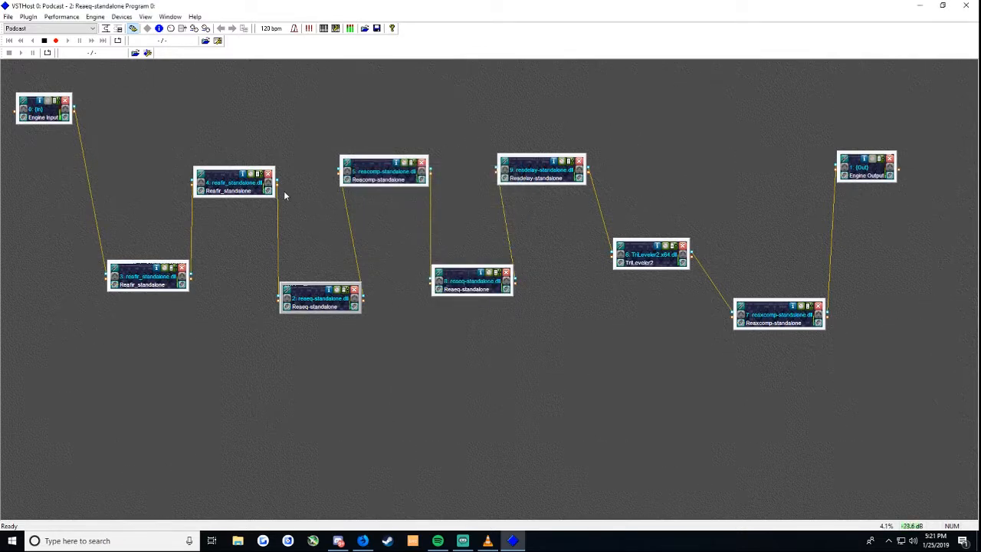
Step: Reposition the two chained ReaFir modules between the engine input and the first ReaEQ module
drag(232, 186, 231, 167)
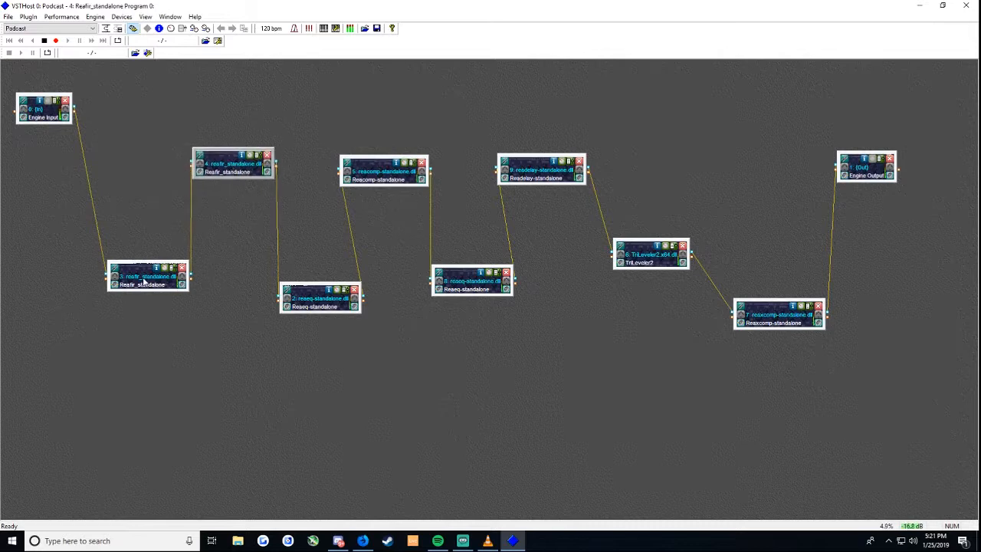
drag(145, 282, 159, 288)
drag(228, 169, 235, 184)
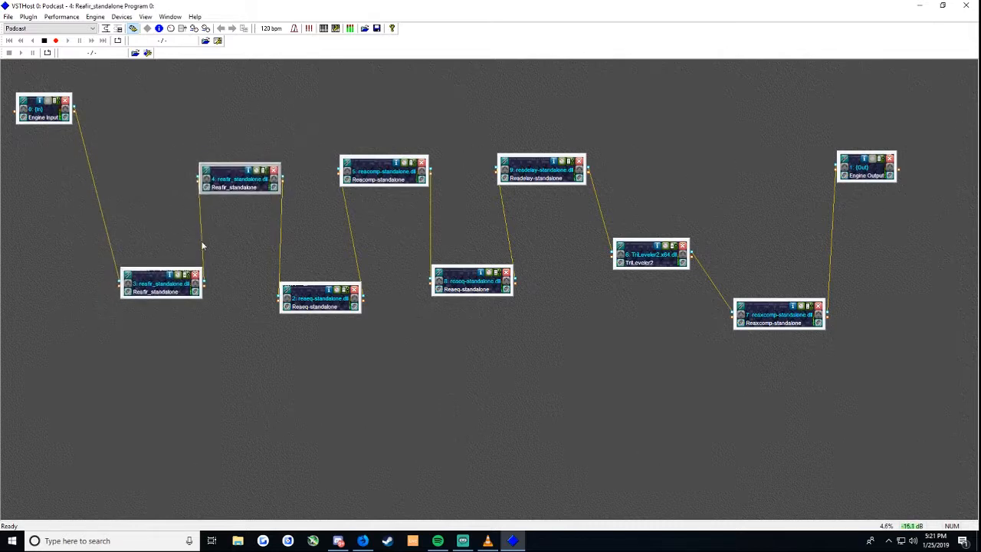
drag(157, 292, 149, 283)
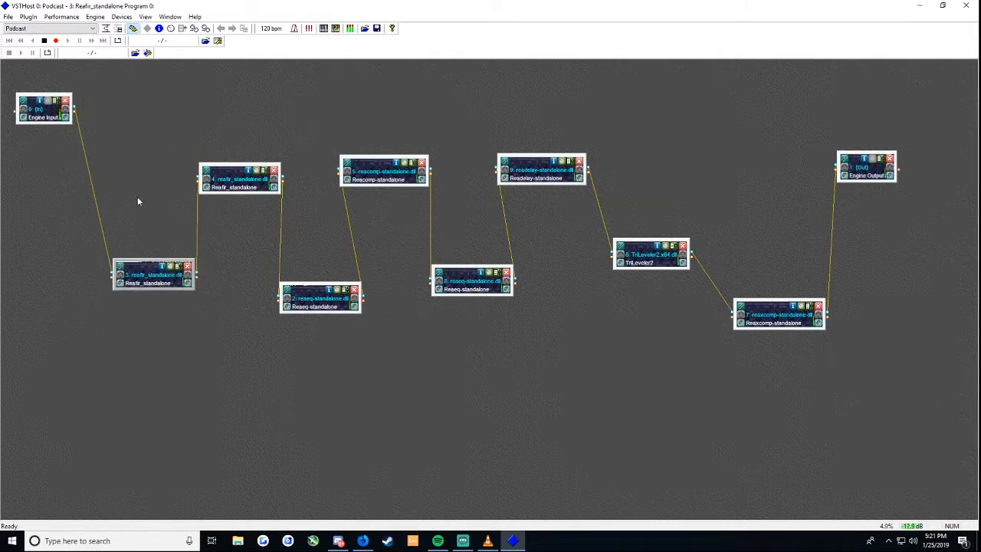
drag(213, 191, 222, 219)
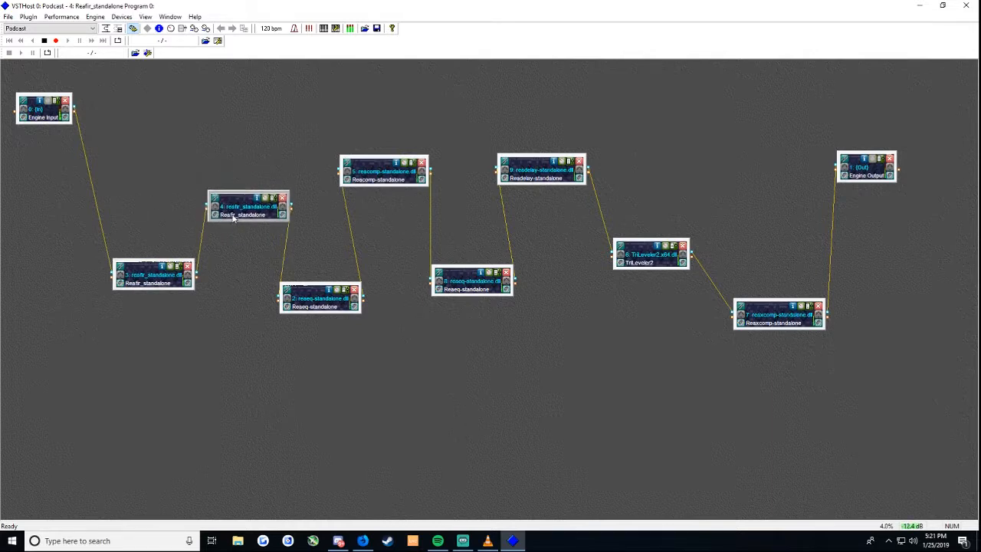
drag(167, 265, 149, 241)
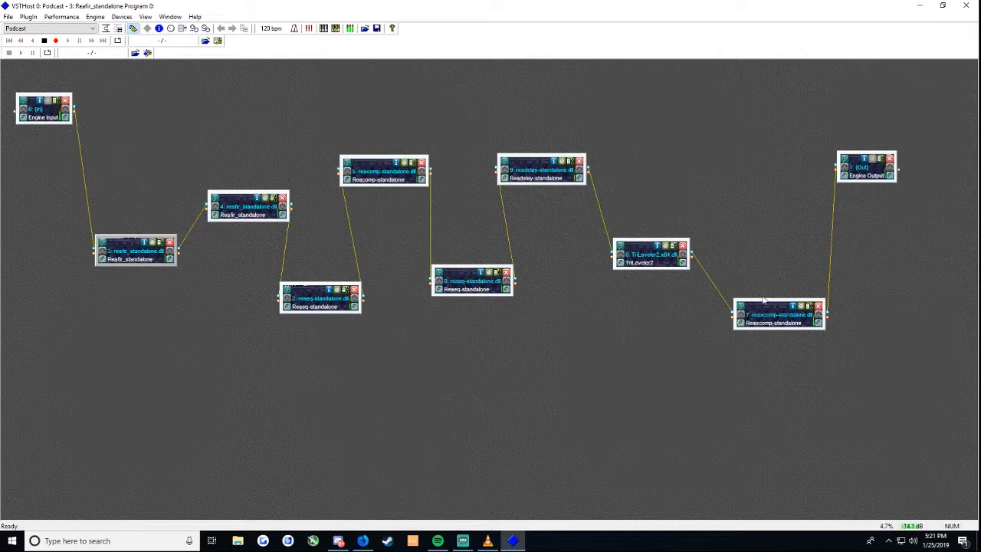
Step: Inspect which modules the second ReaFir module is chained after, and cancel without changing the link
click(214, 201)
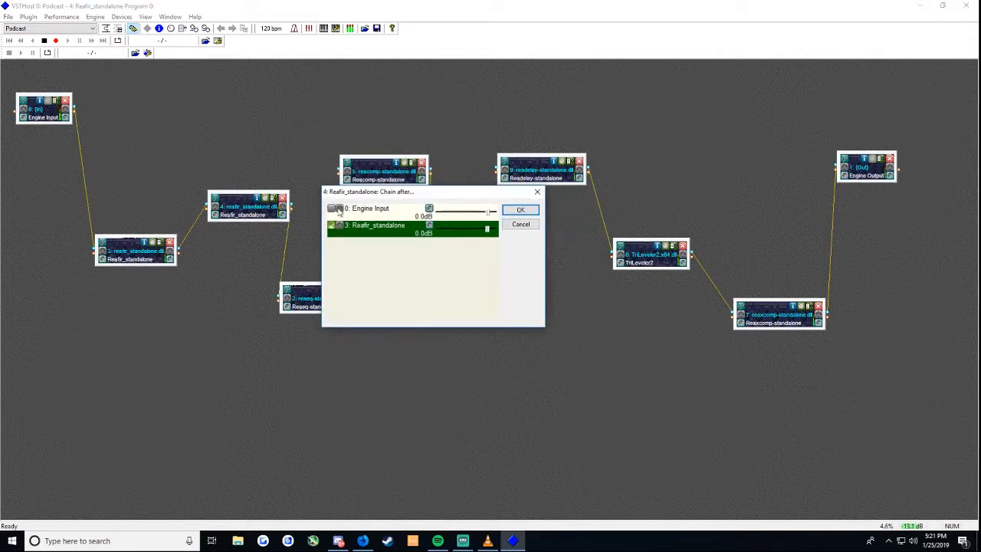
drag(358, 194, 539, 262)
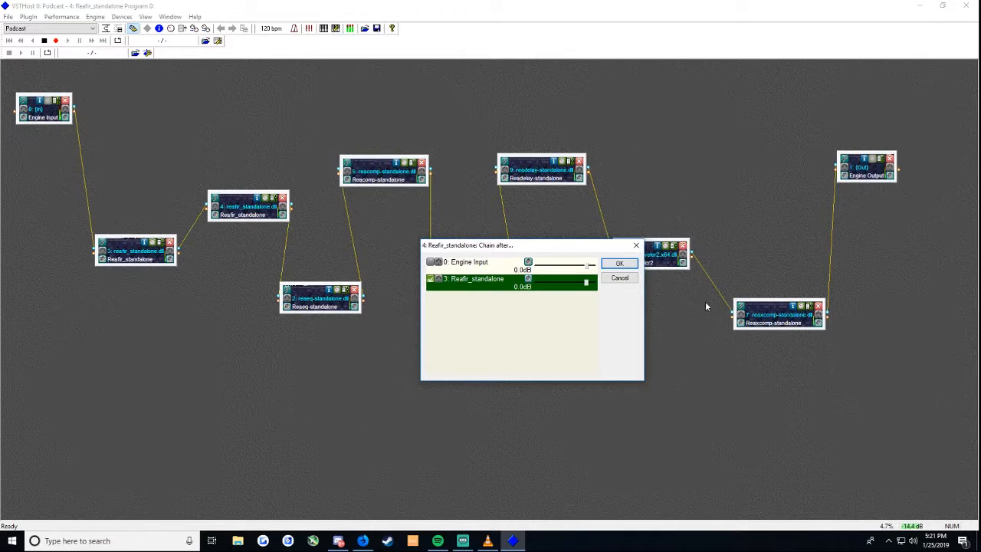
drag(582, 250, 597, 318)
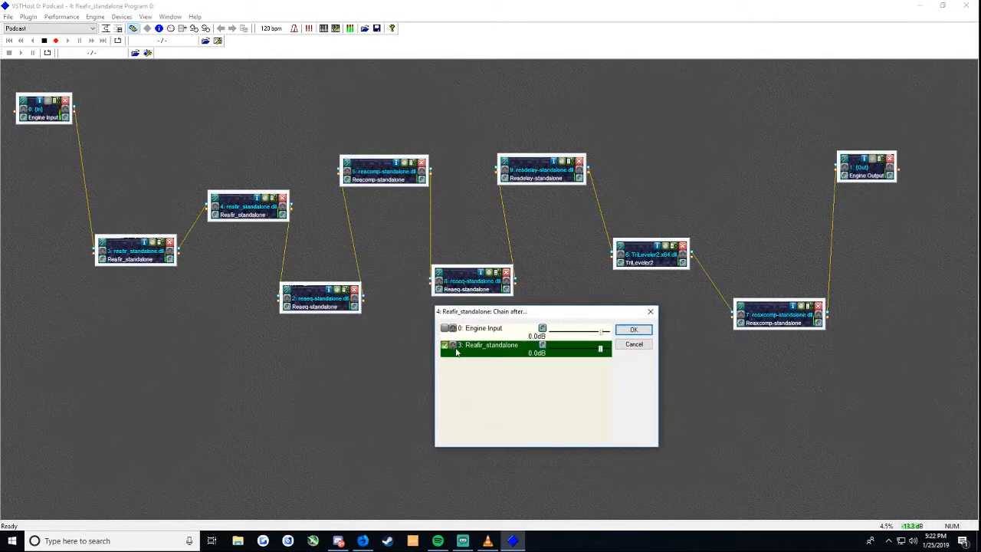
drag(536, 312, 471, 302)
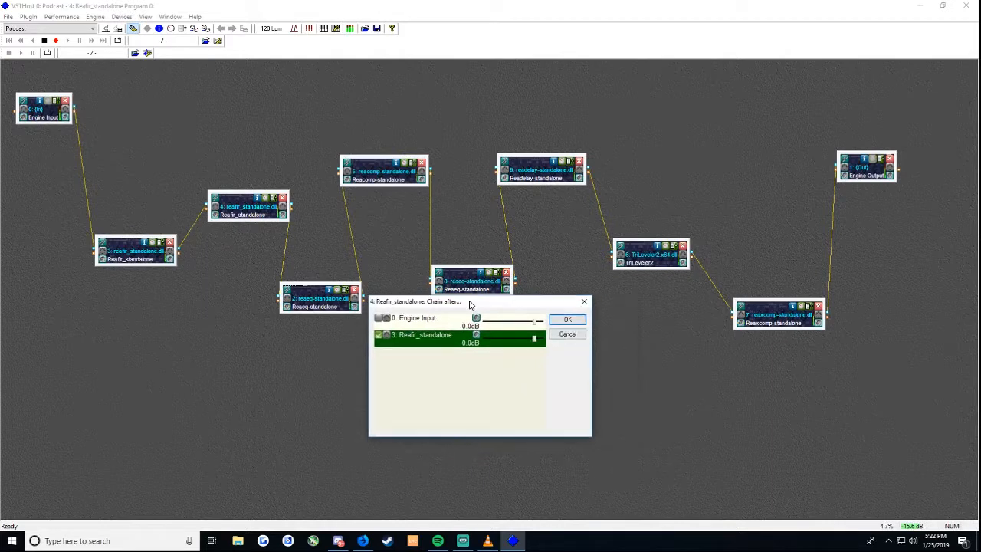
click(568, 335)
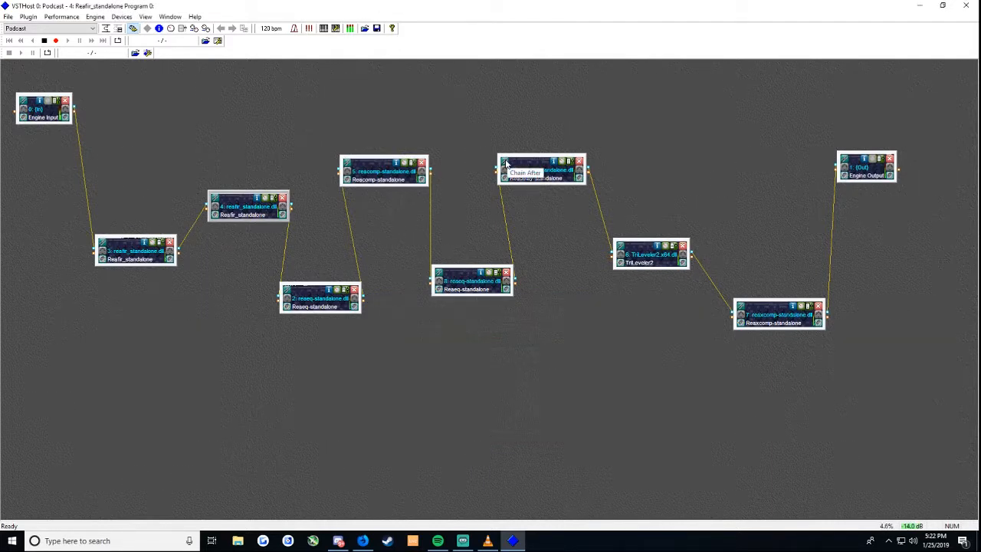
Step: Inspect which modules ReaDelay can be chained after, and cancel without changing the link
click(505, 163)
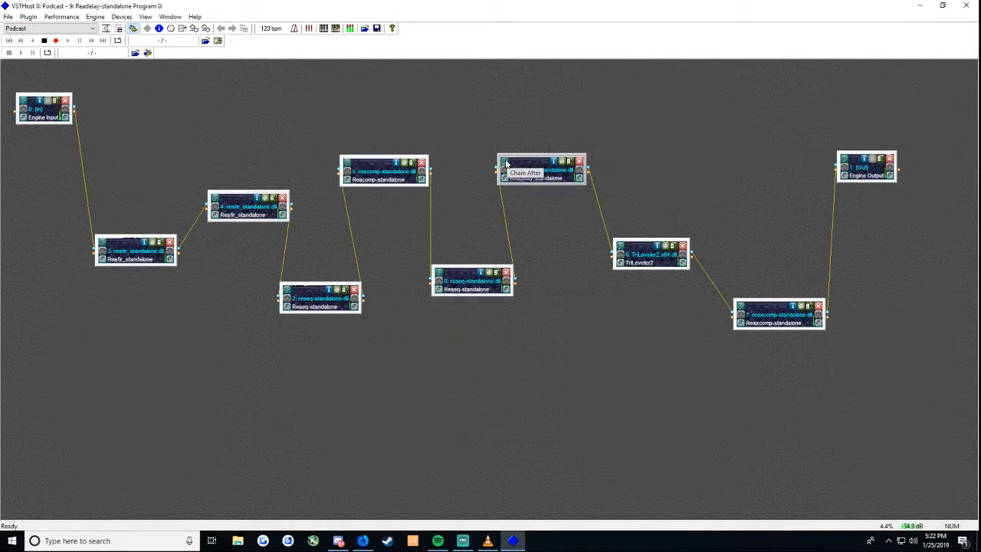
drag(489, 204, 403, 187)
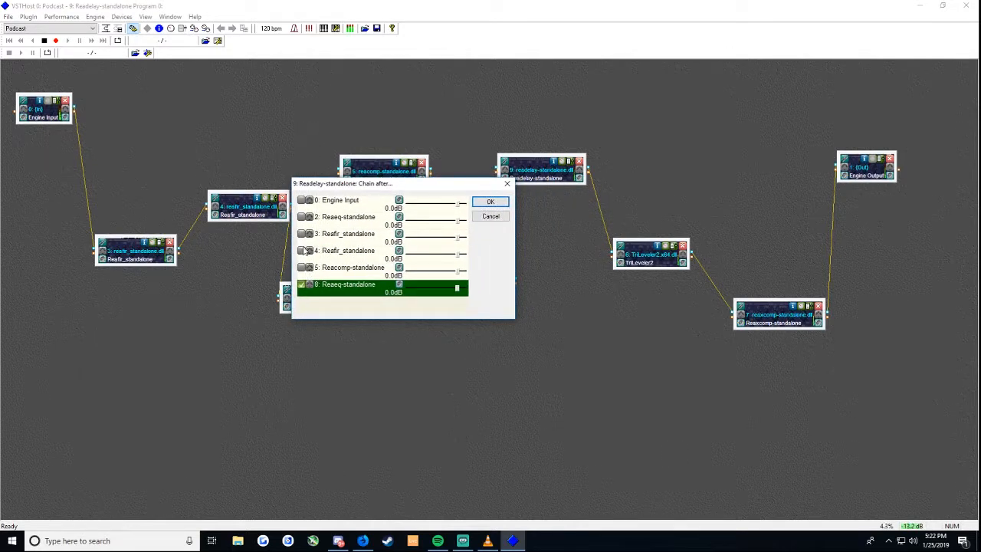
drag(389, 186, 569, 236)
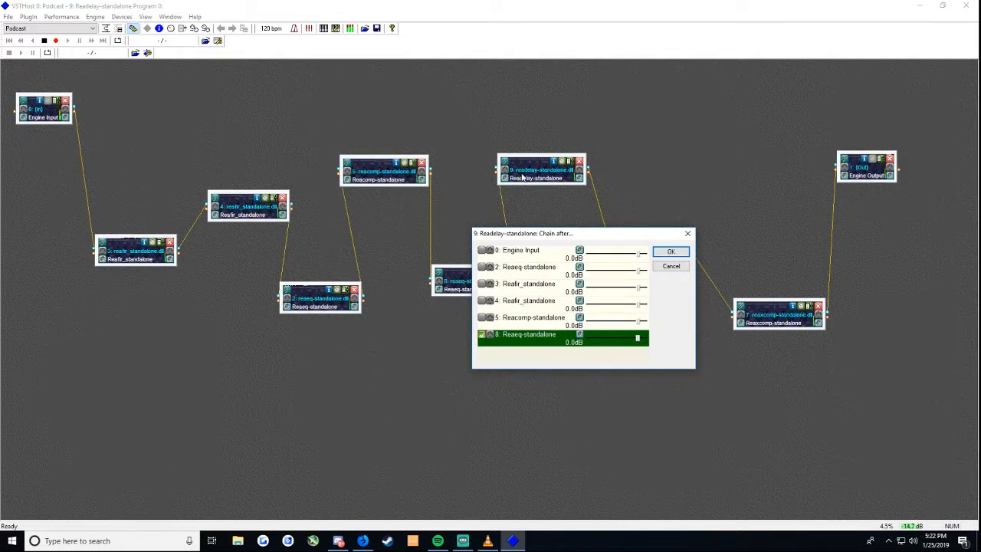
drag(592, 236, 503, 222)
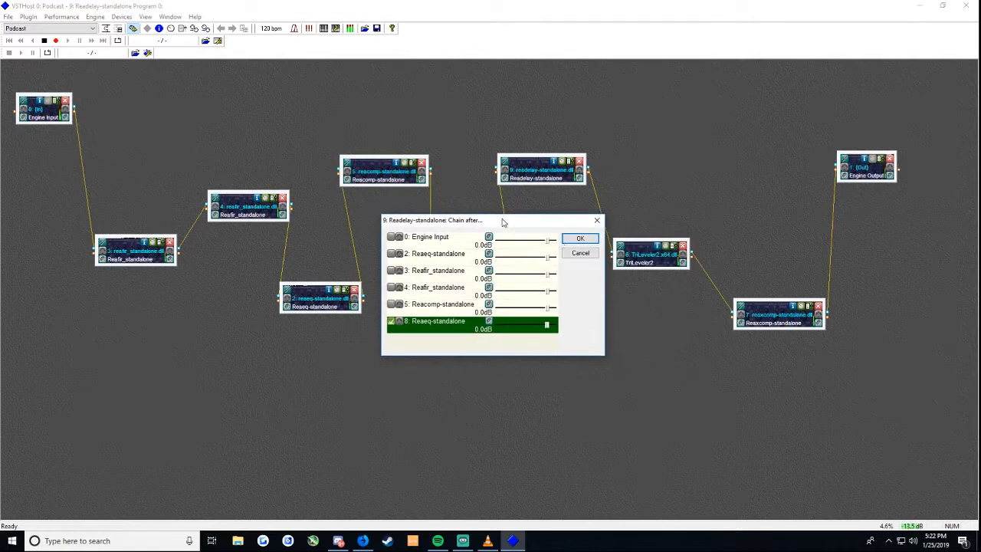
click(584, 253)
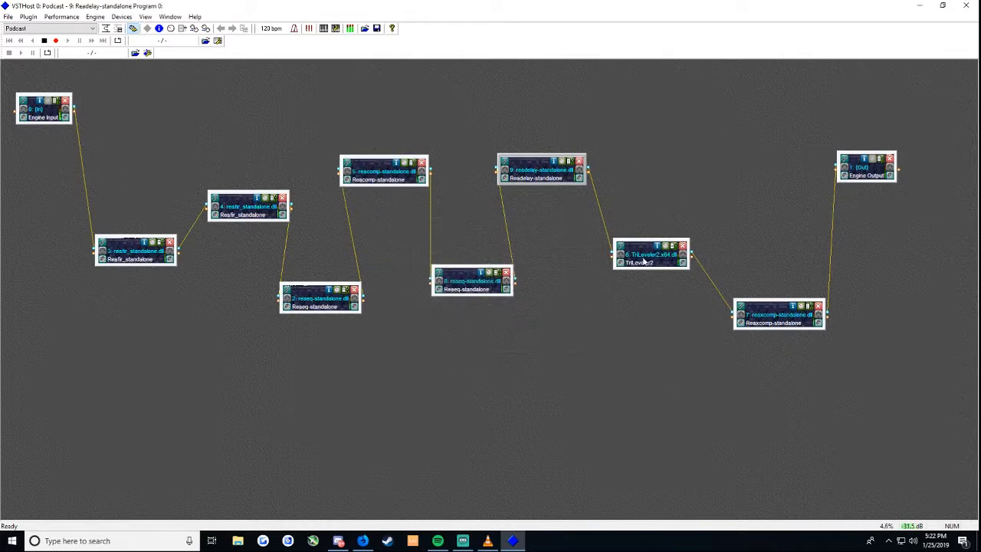
Step: Move TriLeveler2 higher, the first ReaFir module lower, and shift ReaDelay slightly in the chain layout
drag(644, 261, 646, 218)
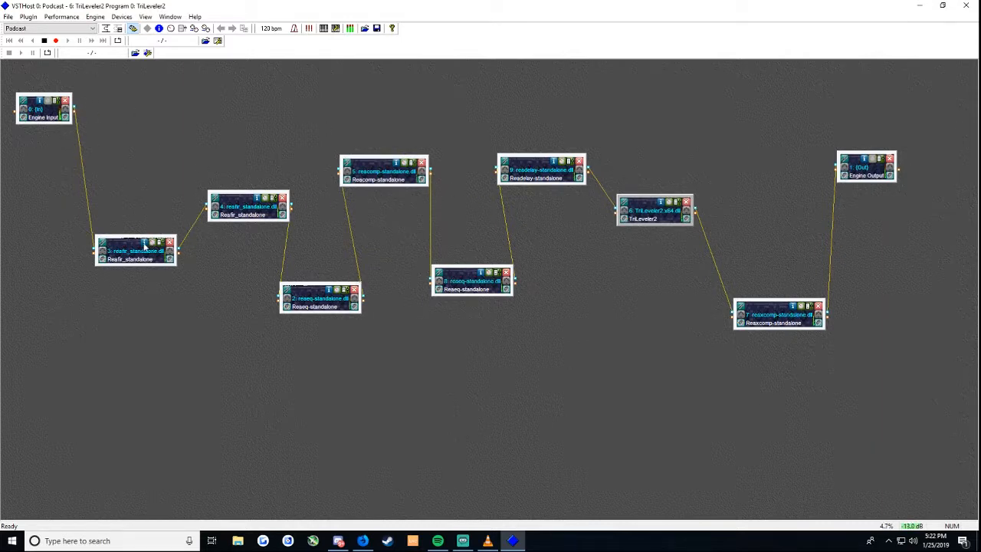
drag(145, 246, 153, 293)
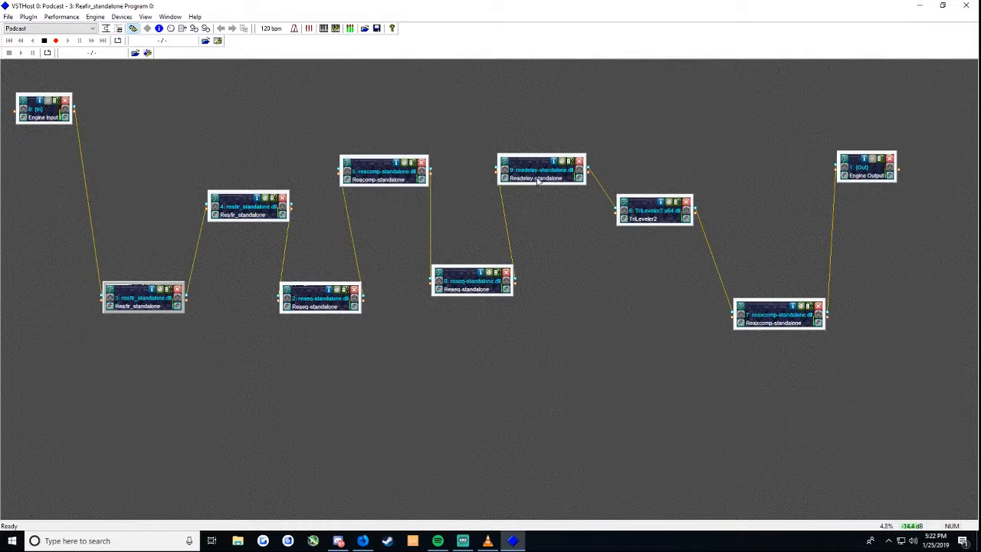
drag(536, 177, 532, 200)
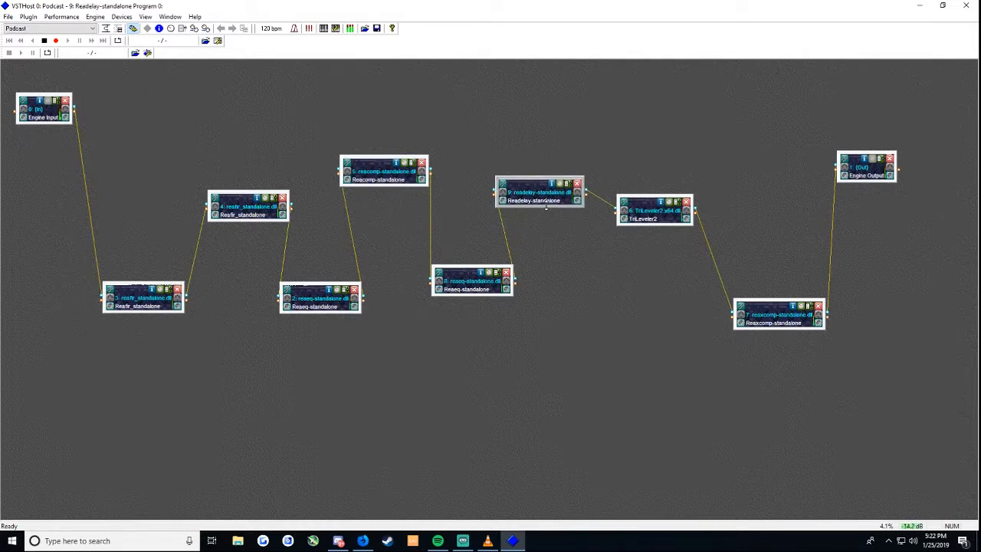
drag(546, 201, 560, 183)
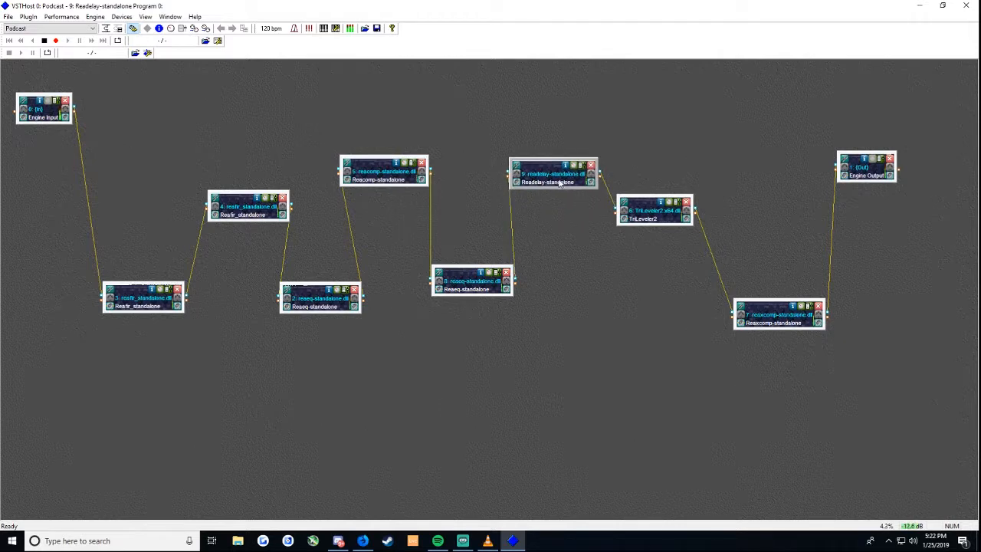
drag(560, 184, 562, 174)
Step: Arrange the two ReaFir modules side by side at nearly the same height after the engine input
drag(167, 301, 172, 240)
drag(239, 214, 267, 225)
mouse_move(145, 248)
mouse_down()
mouse_move(150, 273)
mouse_move(146, 250)
mouse_move(133, 253)
mouse_up()
drag(265, 226, 240, 203)
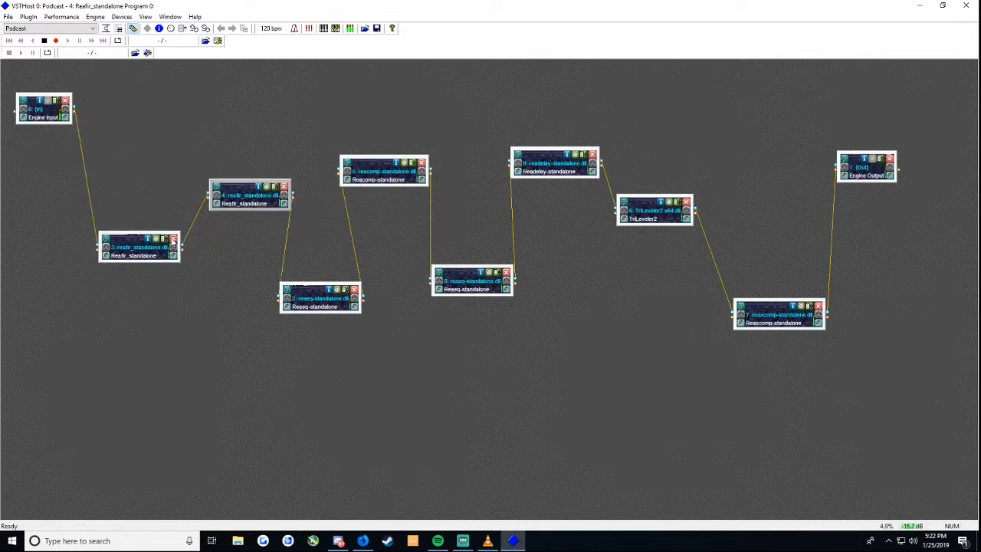
drag(172, 240, 169, 226)
drag(248, 203, 253, 237)
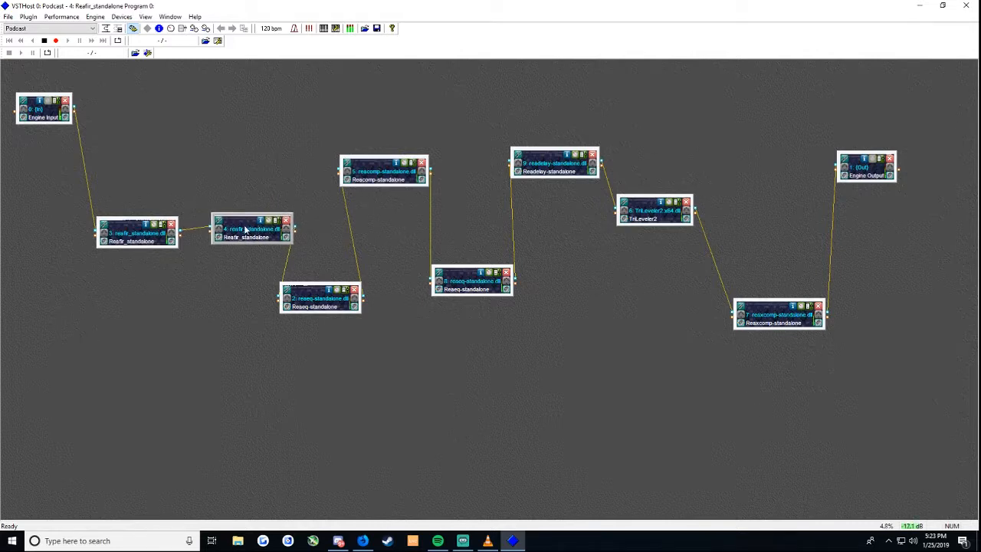
Step: Spread the two ReaEQ modules, ReaComp and ReaDelay farther along the chain away from the ReaFir modules
drag(320, 304, 348, 291)
drag(377, 179, 404, 199)
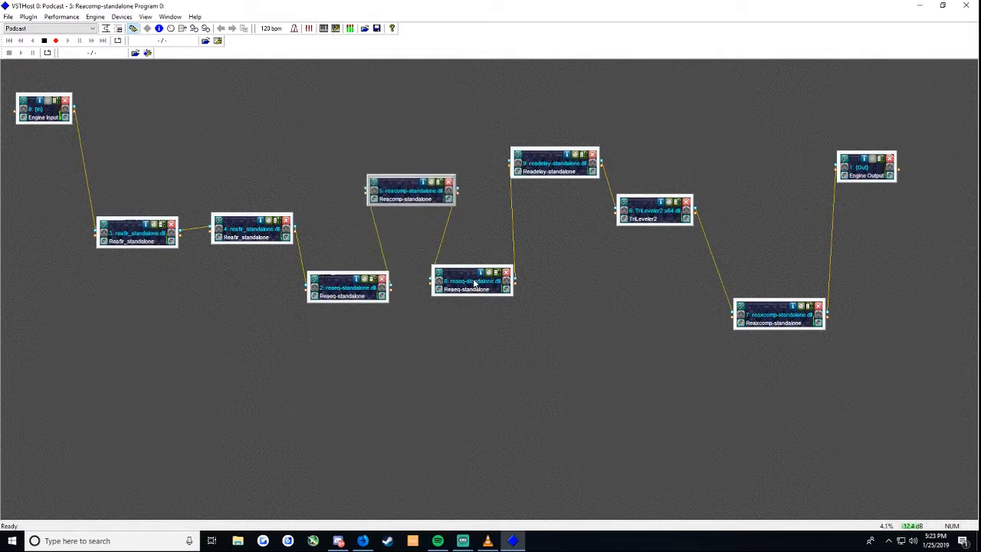
drag(475, 283, 499, 303)
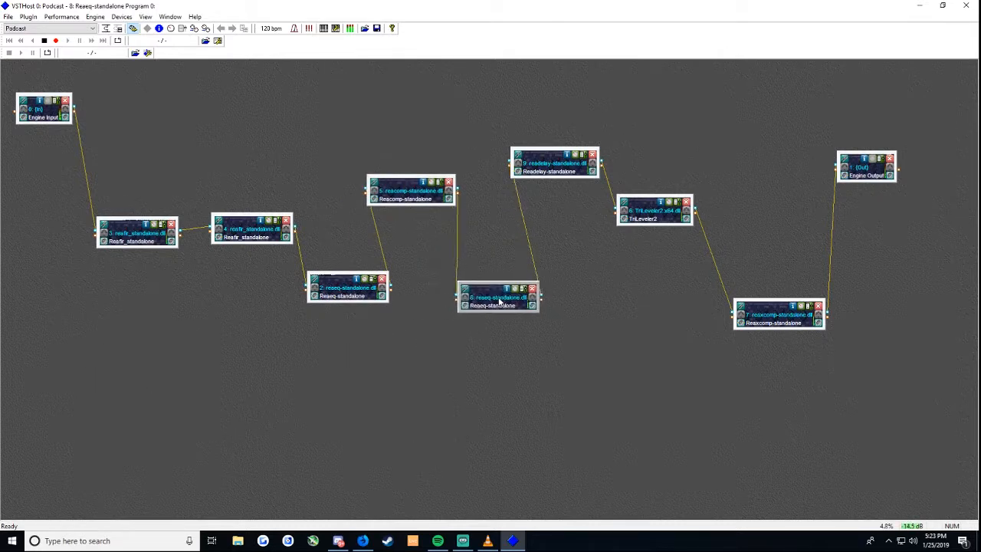
drag(553, 164, 558, 176)
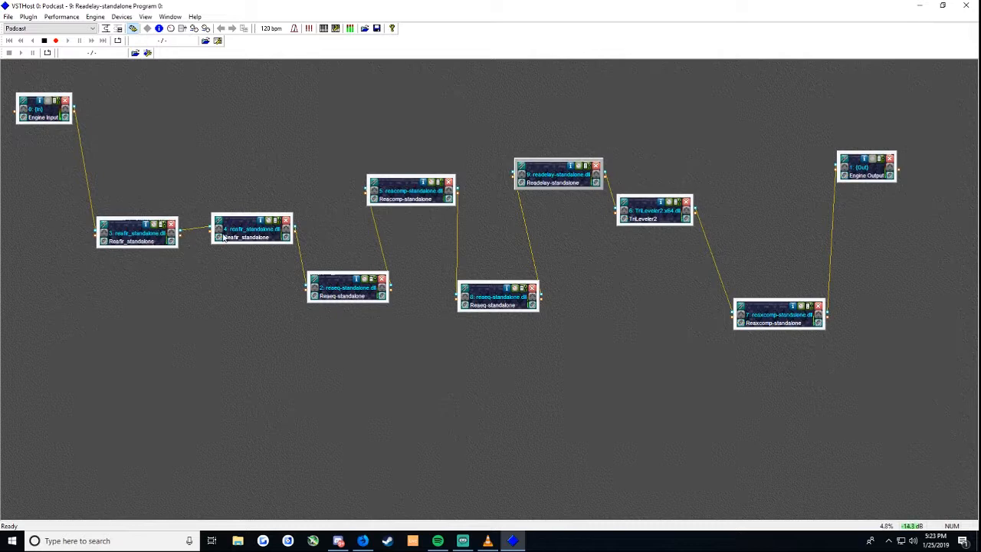
Step: Raise ReaDelay, ReaXcomp and the first ReaFir module in the chain layout, and lower TriLeveler2
drag(560, 180, 543, 153)
drag(657, 219, 652, 260)
drag(782, 326, 787, 302)
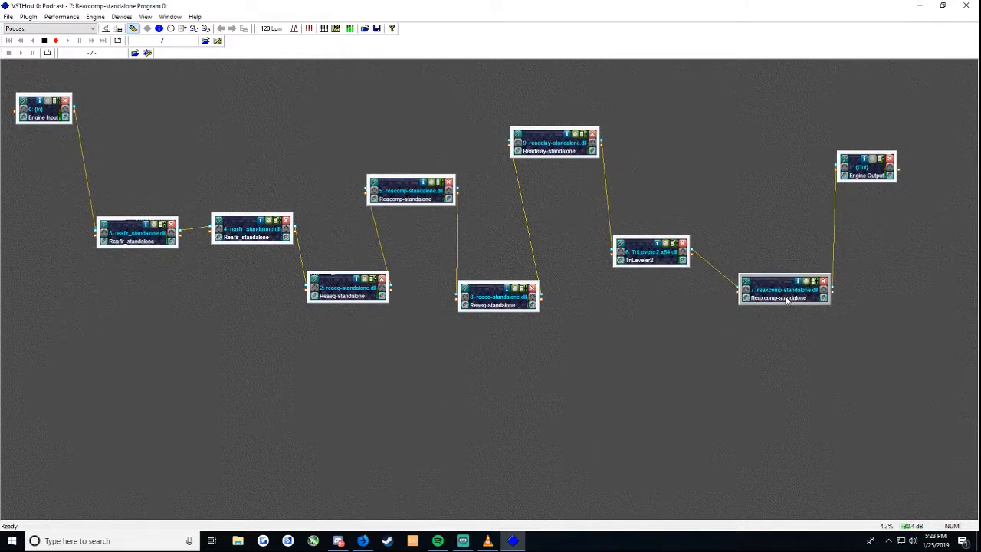
drag(119, 237, 124, 213)
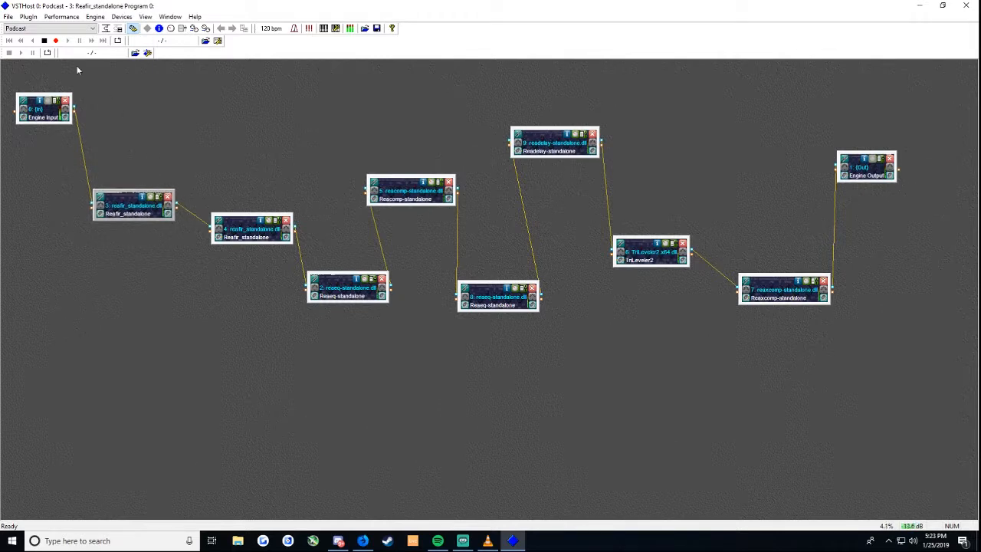
Step: Open the first ReaFir module's editor and place its window clear of both ReaFir modules to examine the Subtract mode settings
click(151, 198)
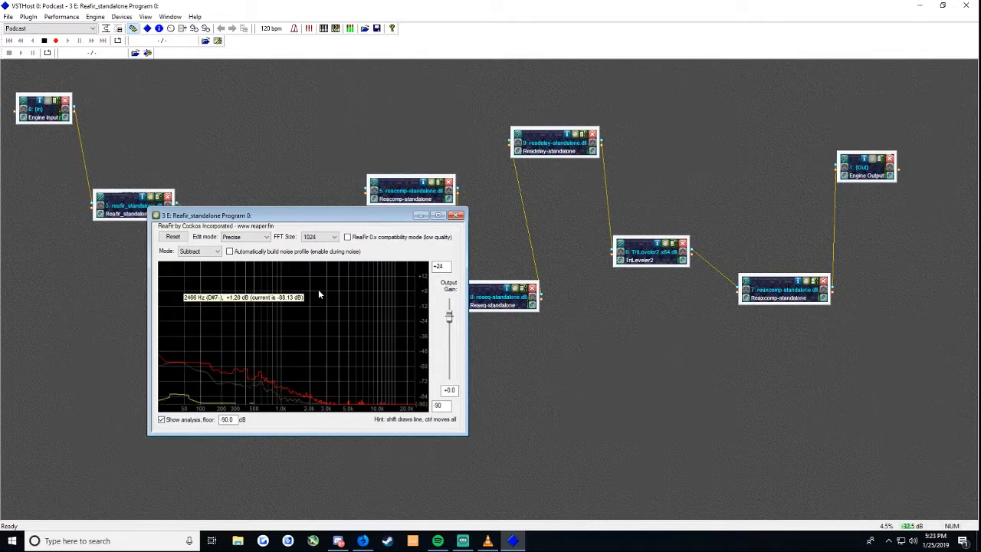
drag(307, 217, 465, 229)
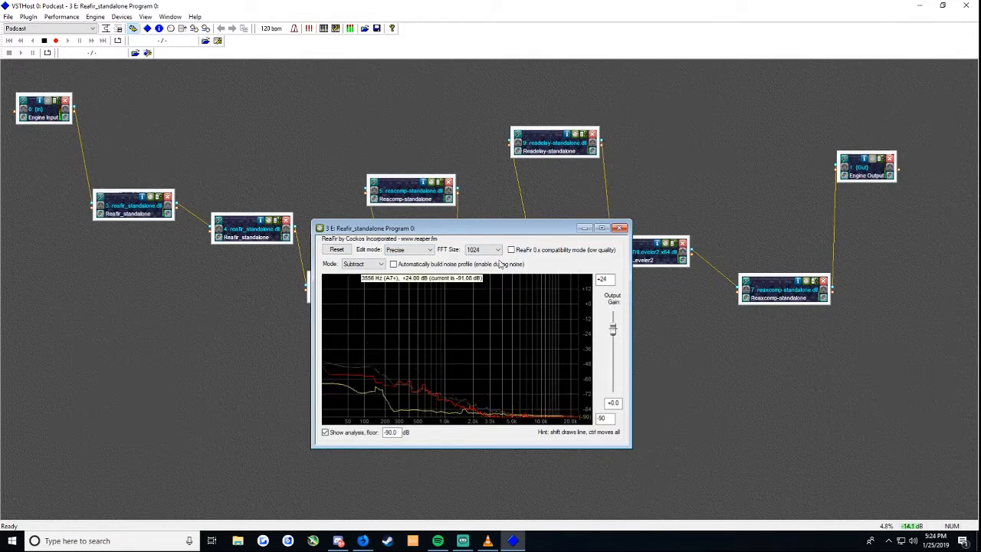
drag(508, 229, 490, 230)
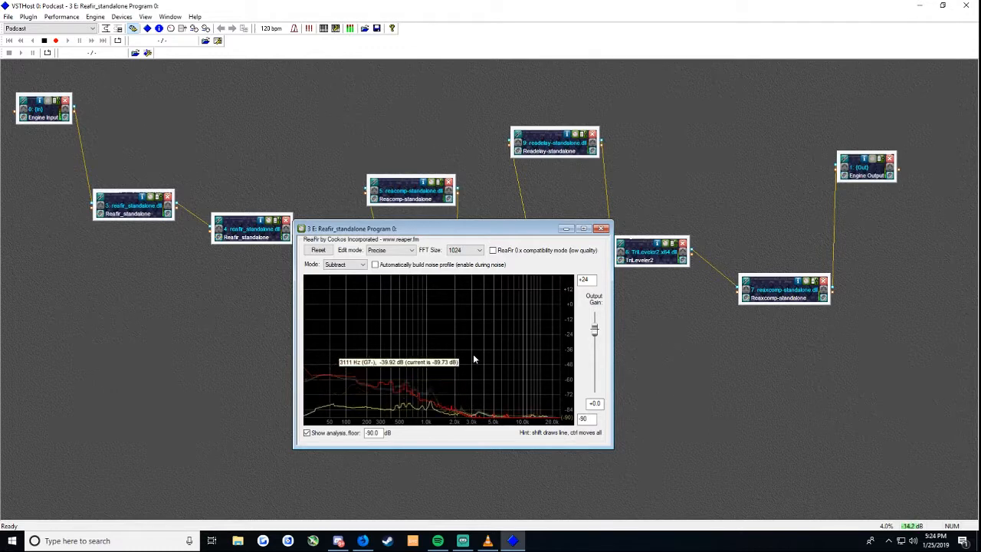
Step: Reposition the first ReaFir module's editor to view its noise profile, and close the editor
drag(504, 239, 467, 257)
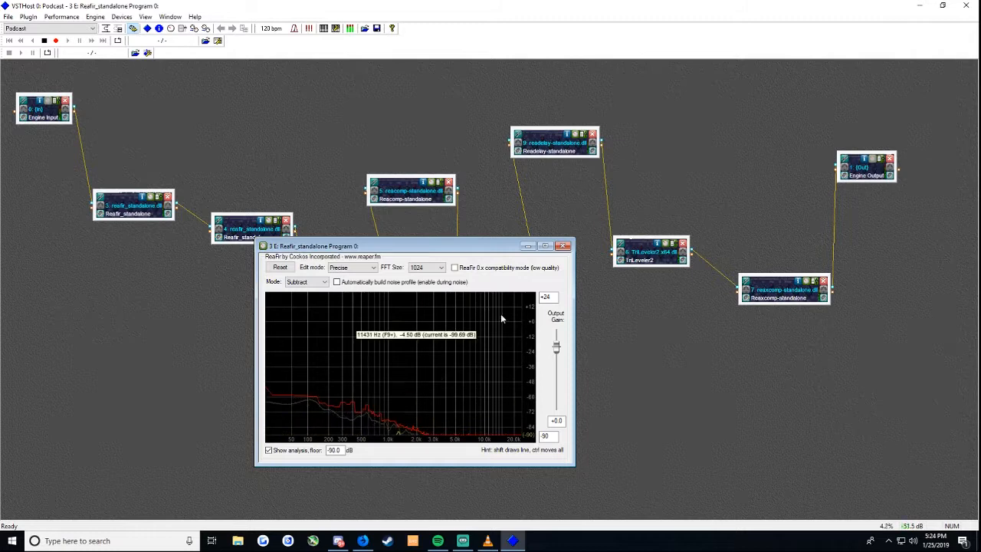
click(563, 247)
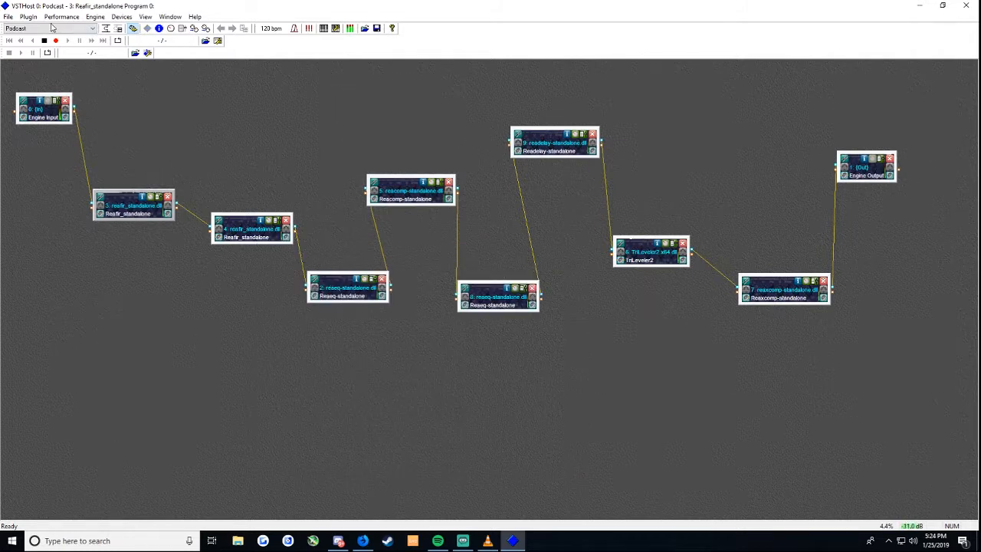
Step: Load a third ReaFir module from the ReaPlugs collection and place it above the ReaComp module
click(9, 19)
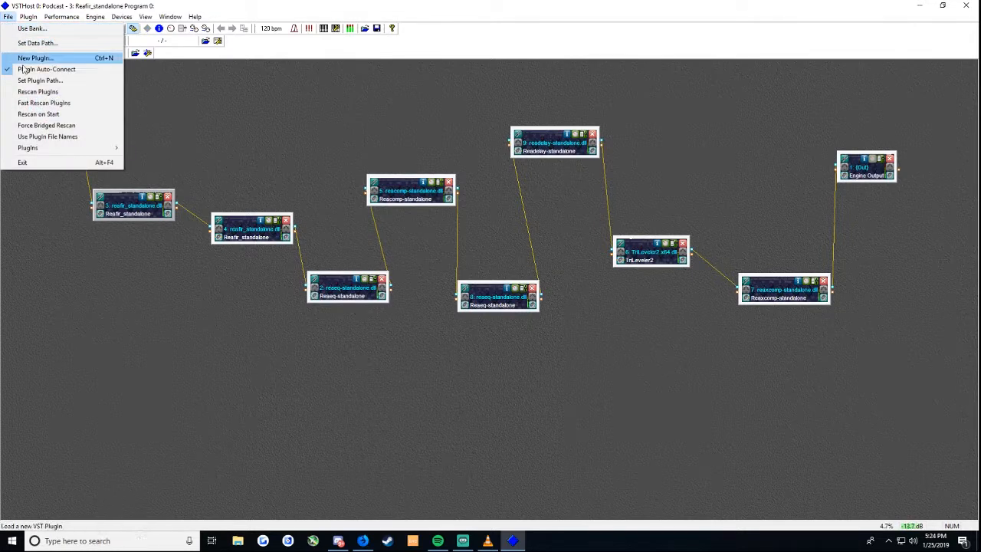
mouse_move(43, 151)
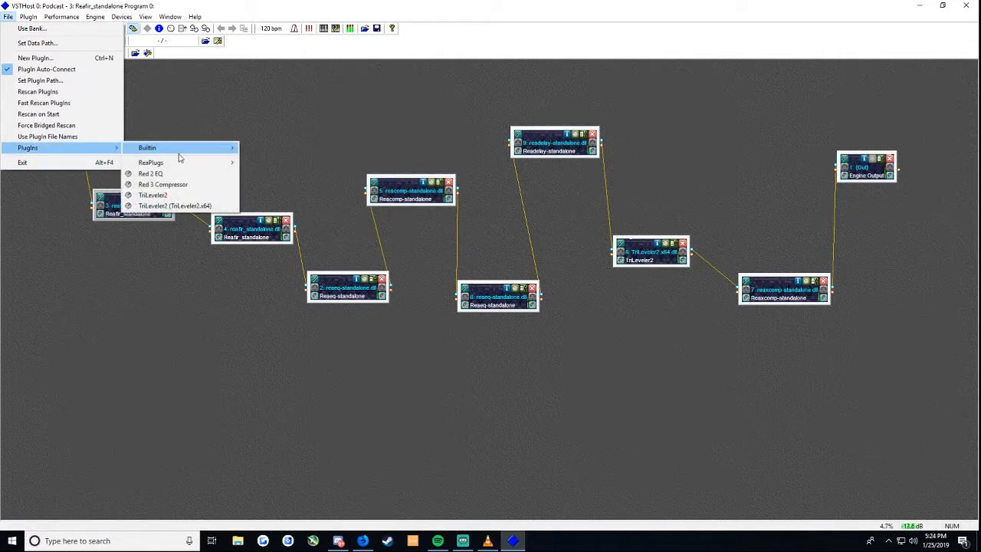
mouse_move(184, 162)
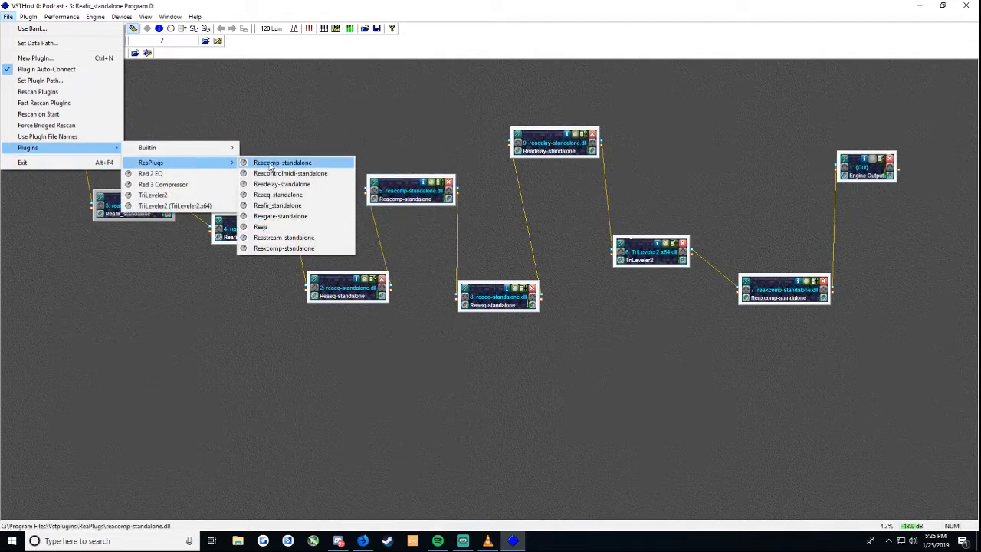
click(277, 205)
drag(42, 72, 434, 101)
Step: Unchain the newly added ReaFir module from the Engine Output and move it closer to the Engine Input
click(846, 159)
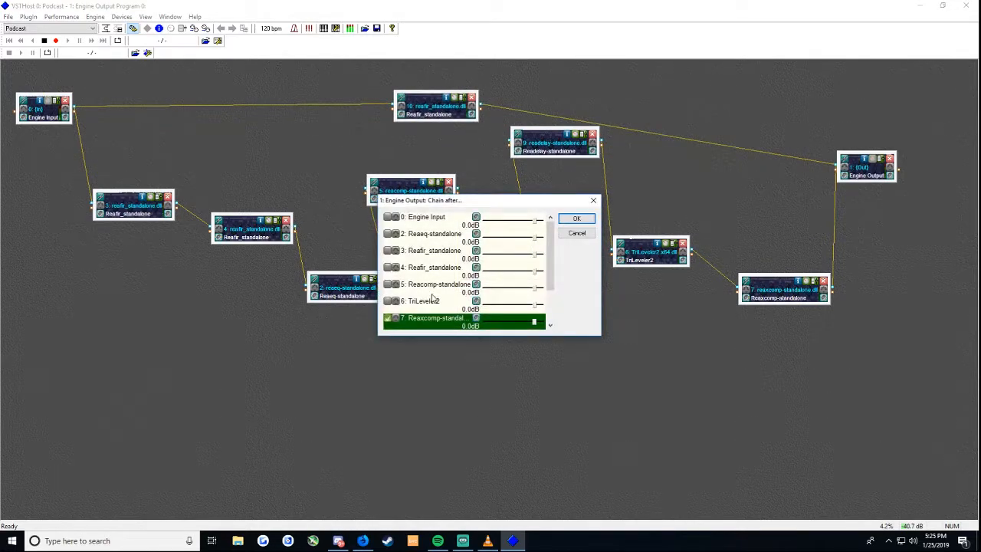
scroll(550, 253, down, 2)
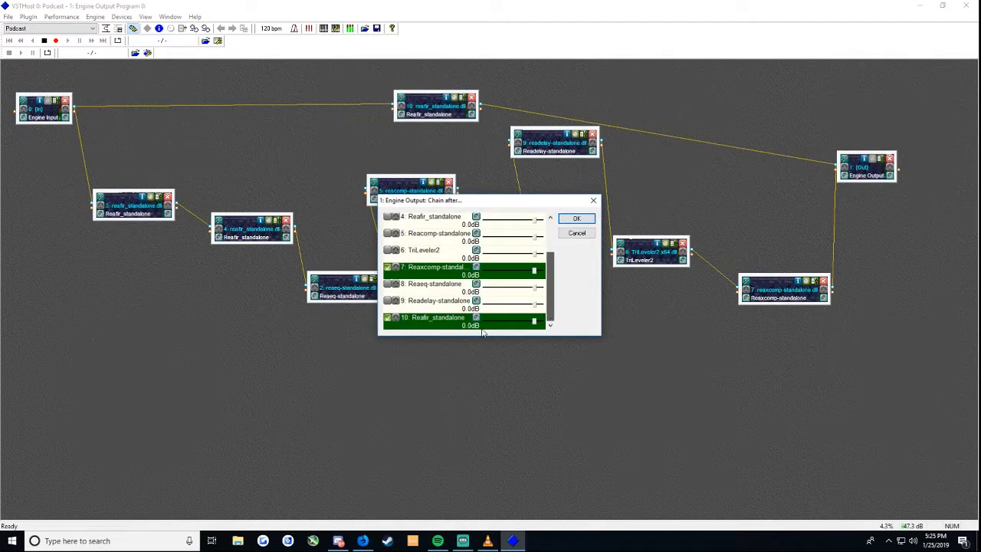
click(389, 322)
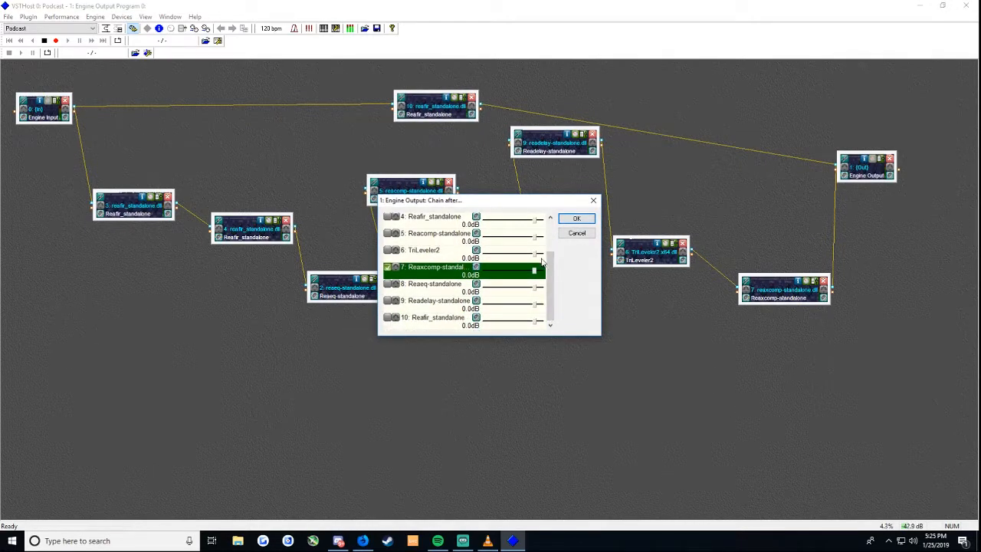
click(576, 219)
drag(455, 116, 285, 135)
Step: Open the new ReaFir module's editor and configure it with Precise edit mode, FFT size 1024 and Subtract mode
click(309, 116)
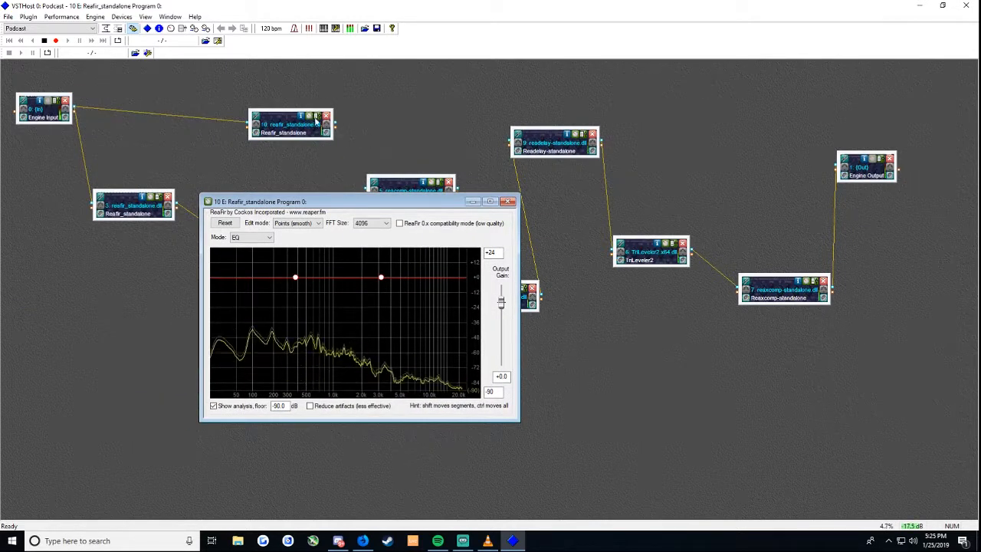
drag(372, 202, 332, 172)
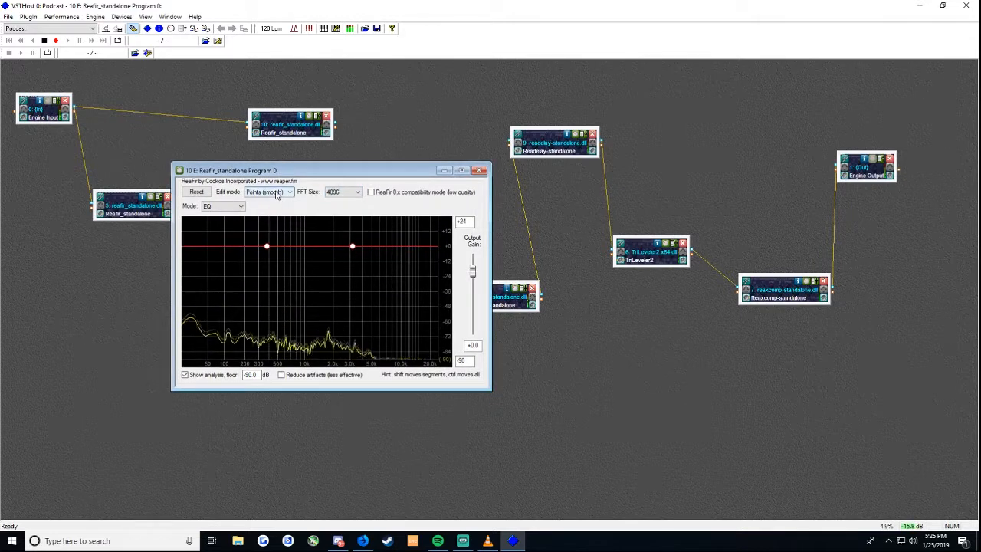
click(269, 192)
click(264, 210)
click(346, 193)
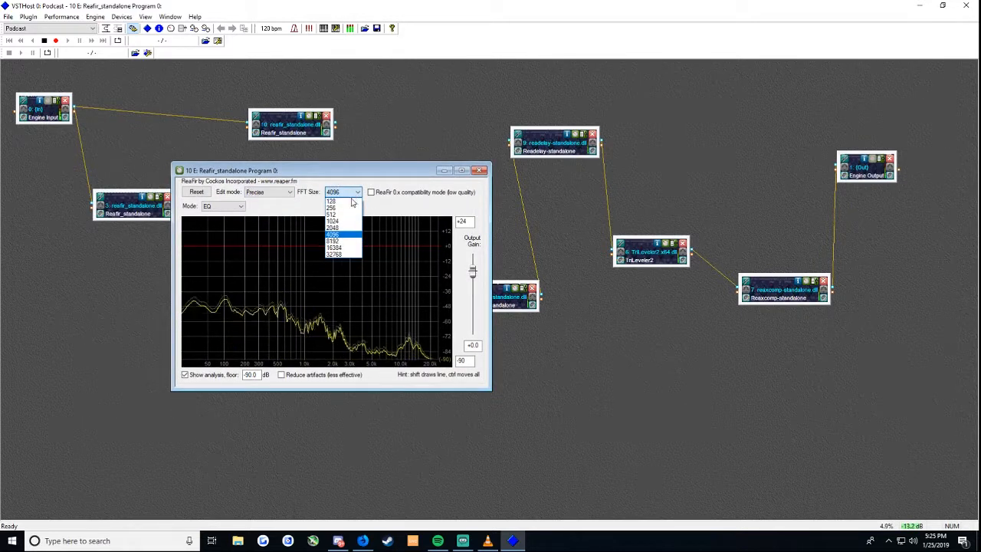
click(220, 207)
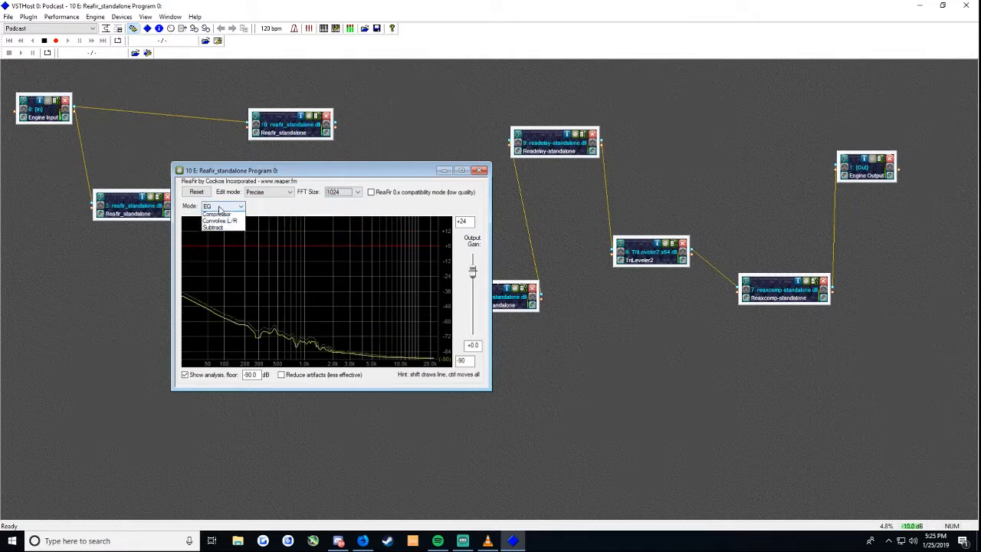
click(226, 244)
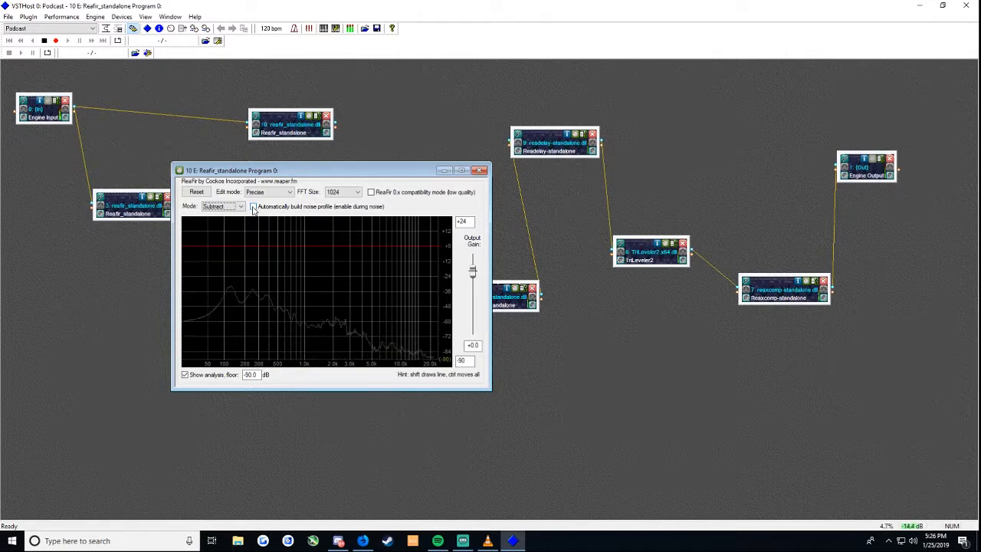
Step: Capture a background noise profile by enabling and disabling automatic profile building in the new ReaFir module, and close its editor
click(253, 207)
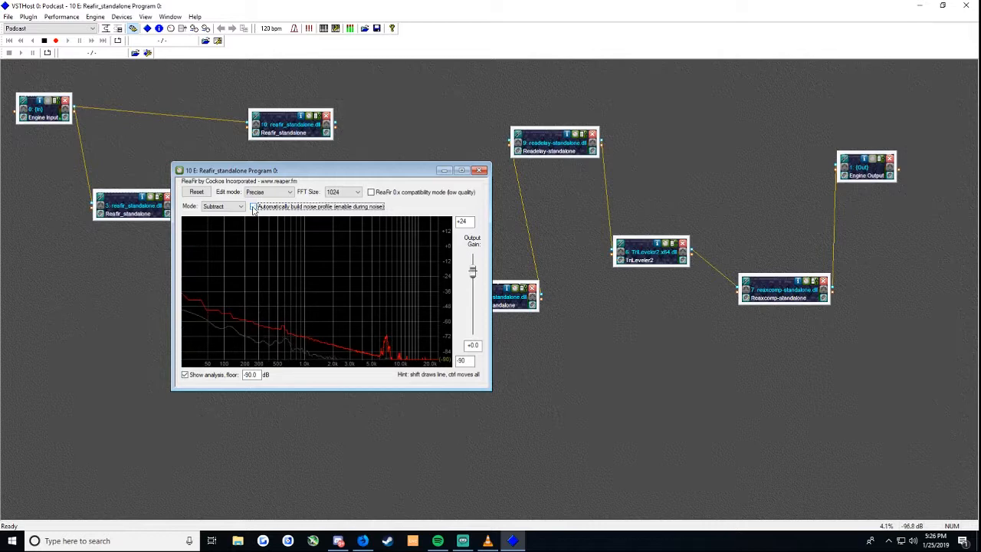
click(253, 207)
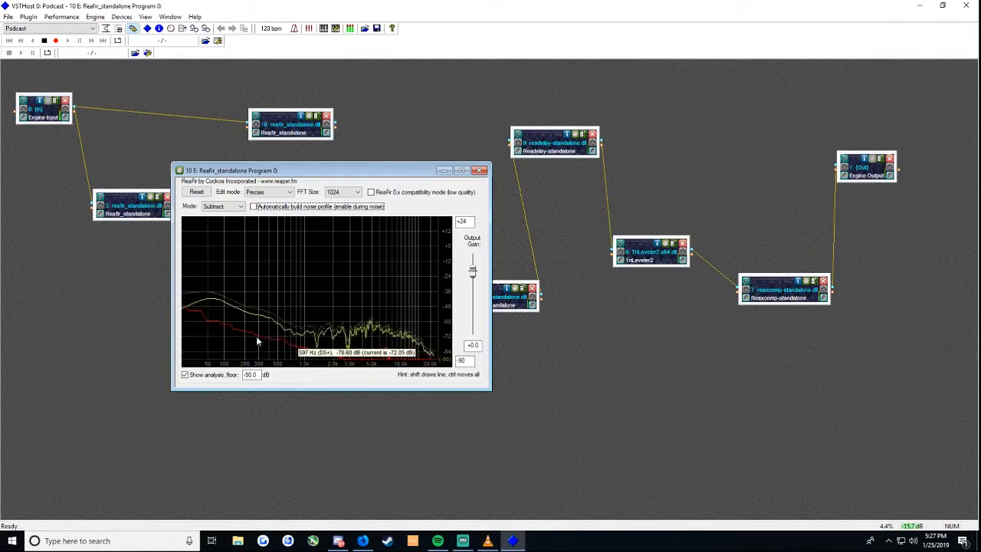
click(481, 170)
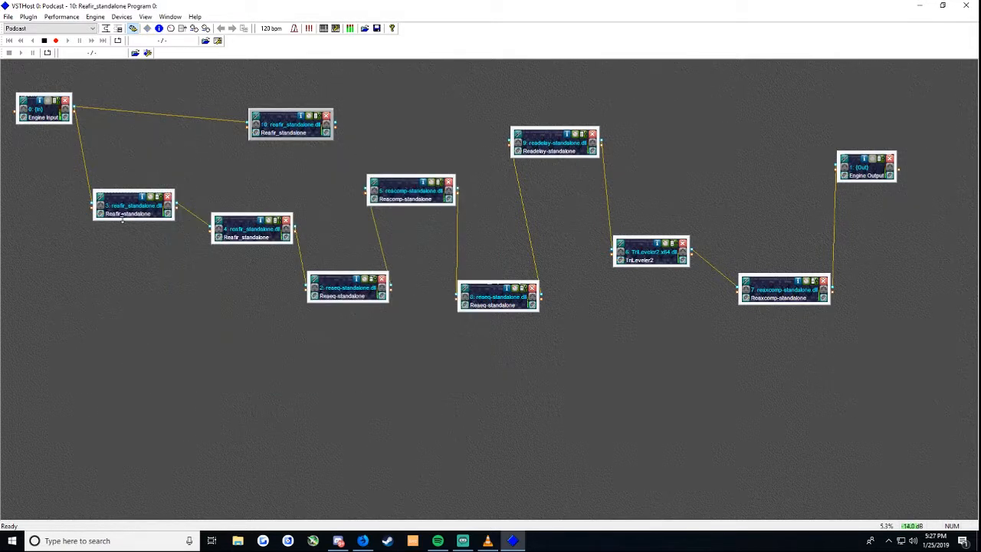
Step: Open the editor of the second ReaFir module in the chain, examine its noise subtraction curve, and close it
double_click(261, 234)
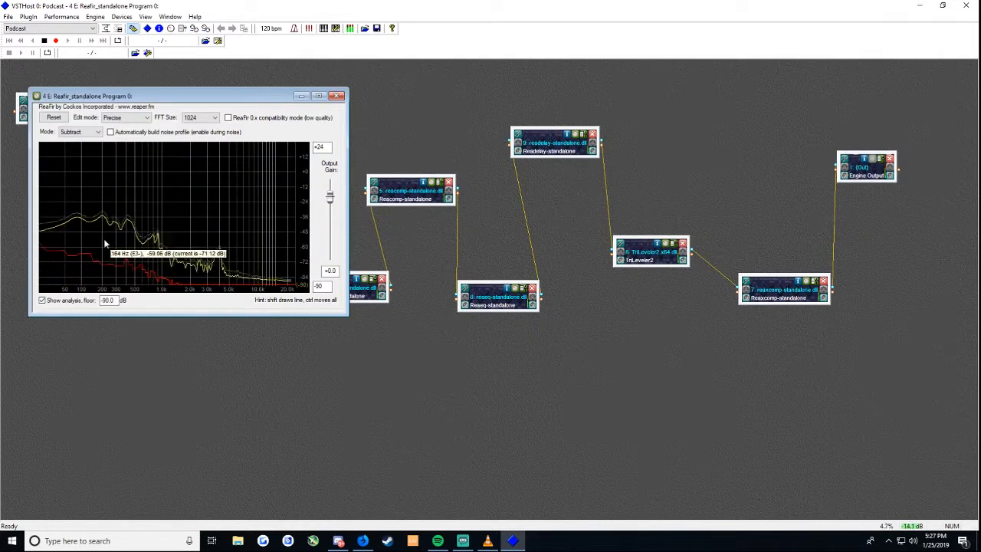
drag(221, 98, 321, 111)
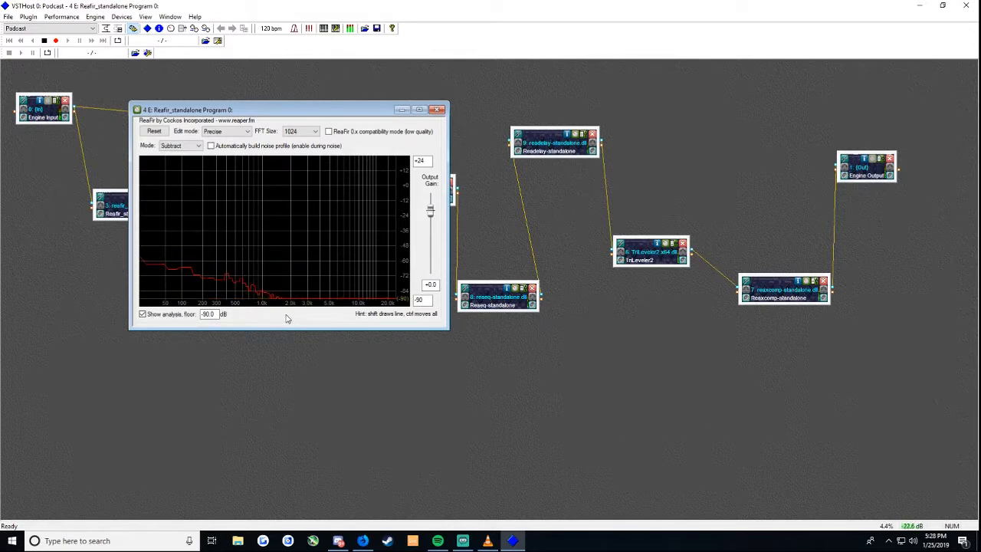
click(437, 111)
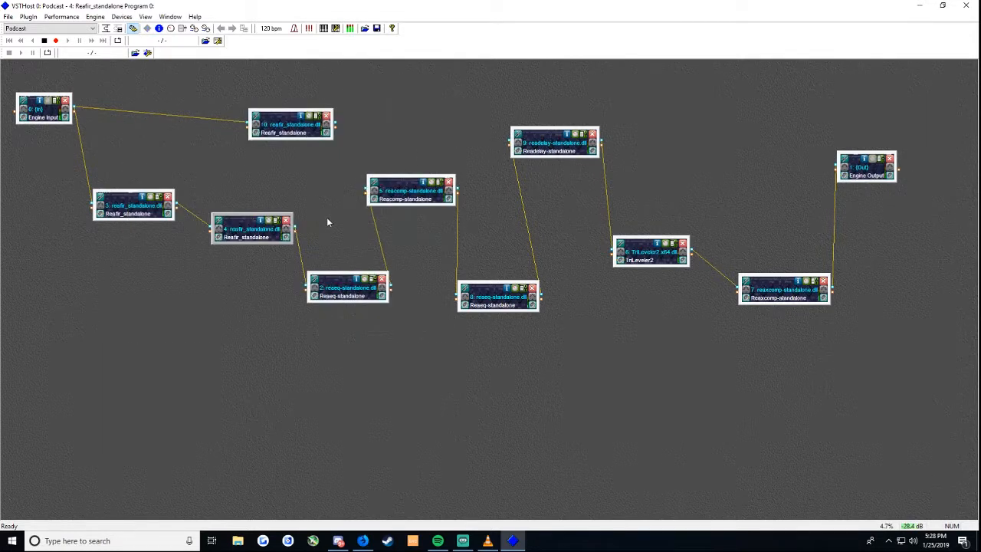
Step: Delete the spare ReaFir module that is fed only by the Engine Input
click(330, 115)
click(327, 115)
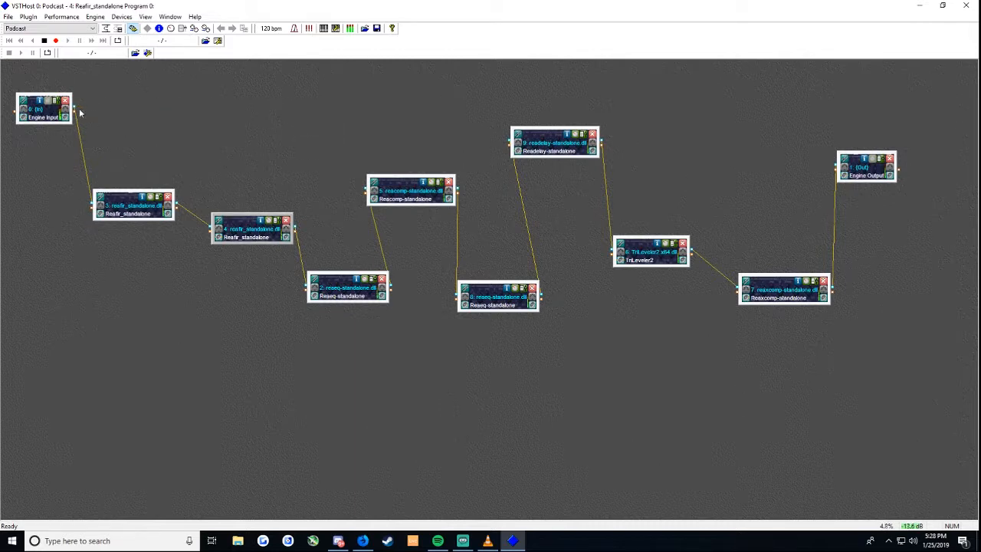
Step: Line up the two chained ReaFir modules side by side and shift the first ReaEQ module slightly farther along and higher
drag(250, 232, 263, 215)
drag(136, 206, 156, 212)
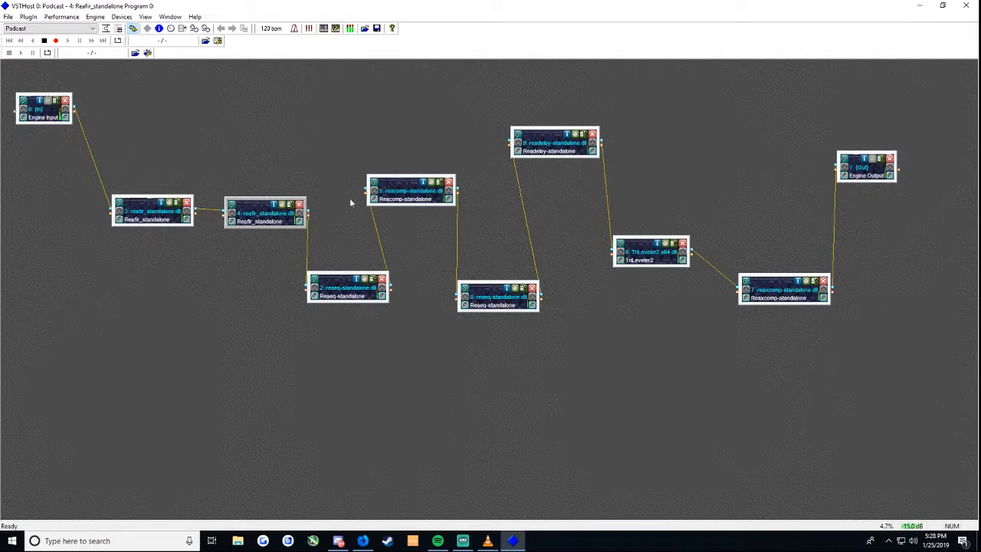
drag(335, 290, 351, 285)
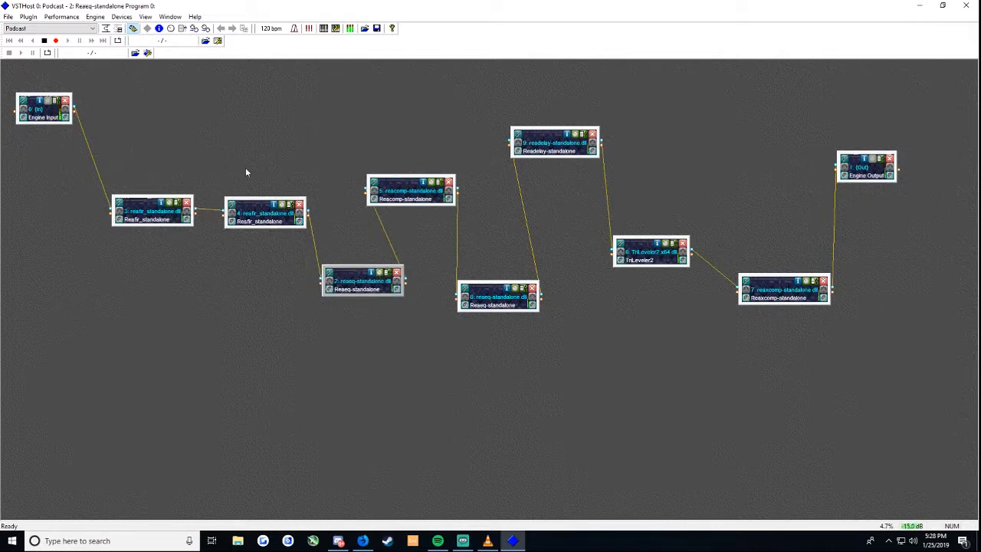
Step: Look through the ReaPlugs plugin list for ReaEQ and return to the first ReaEQ module in the chain
click(8, 17)
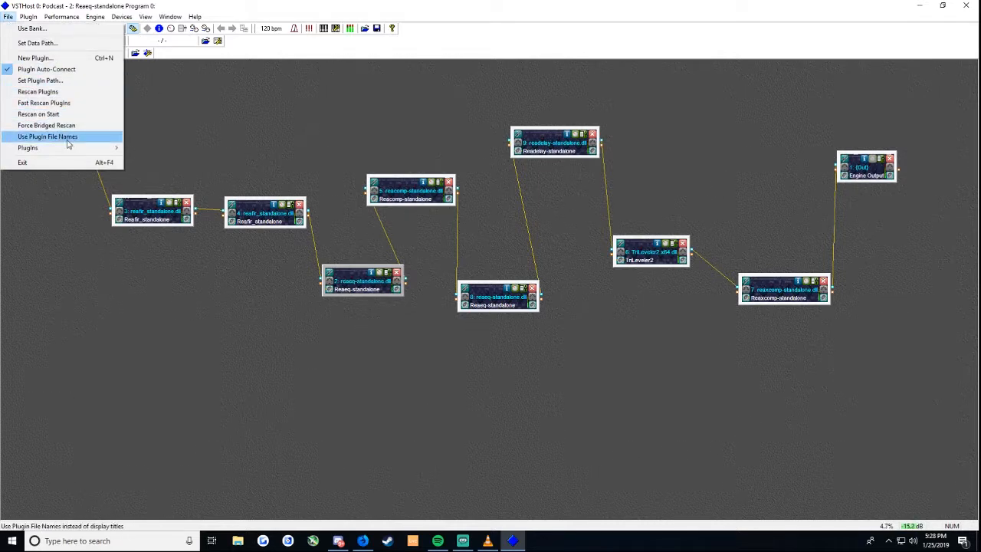
mouse_move(71, 147)
mouse_move(228, 168)
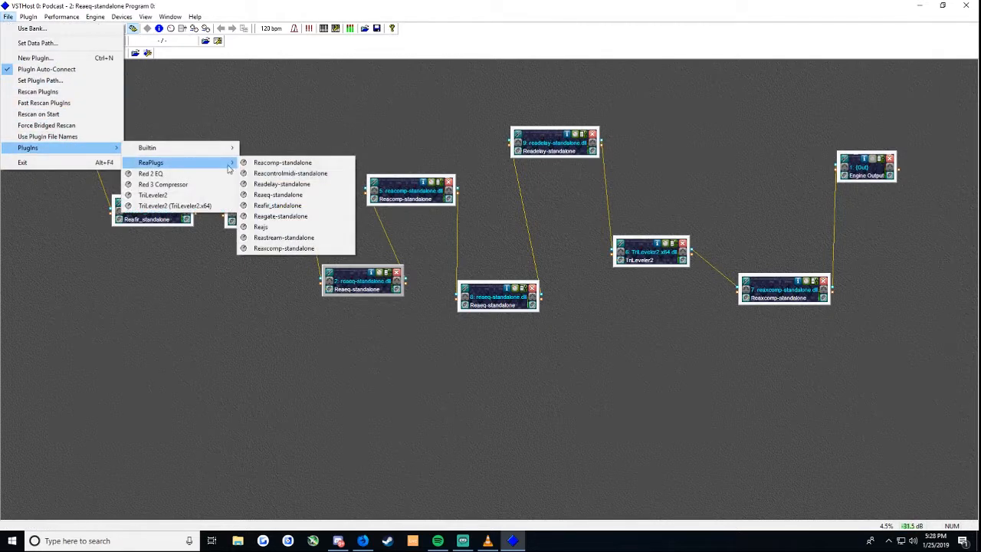
click(360, 285)
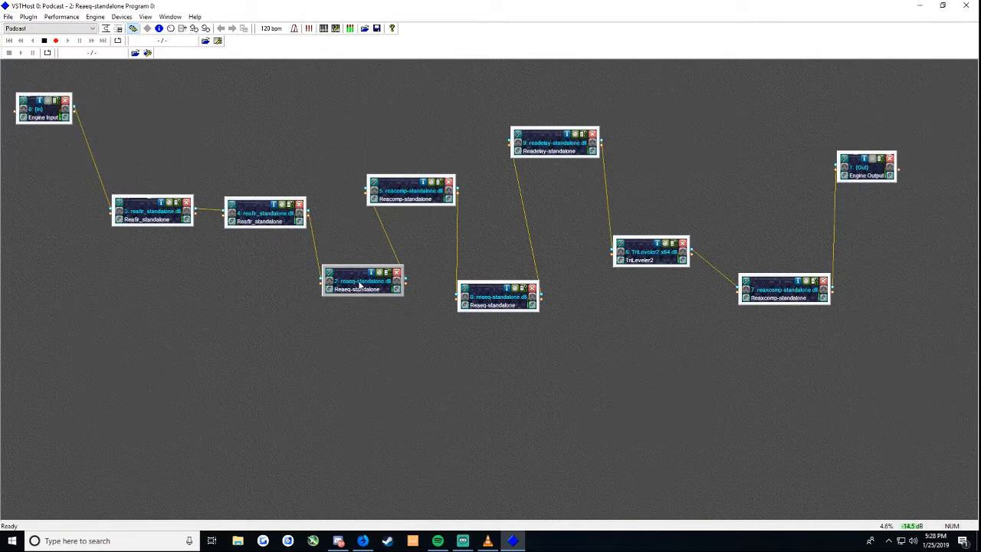
Step: Open the first ReaEQ module's editor and place its window below the Engine Input module
click(382, 278)
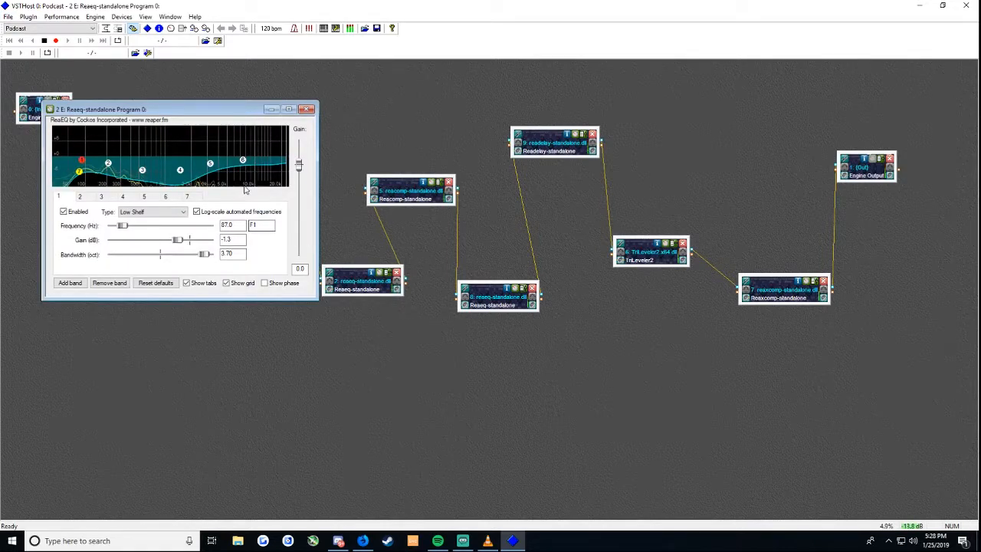
drag(218, 114, 536, 123)
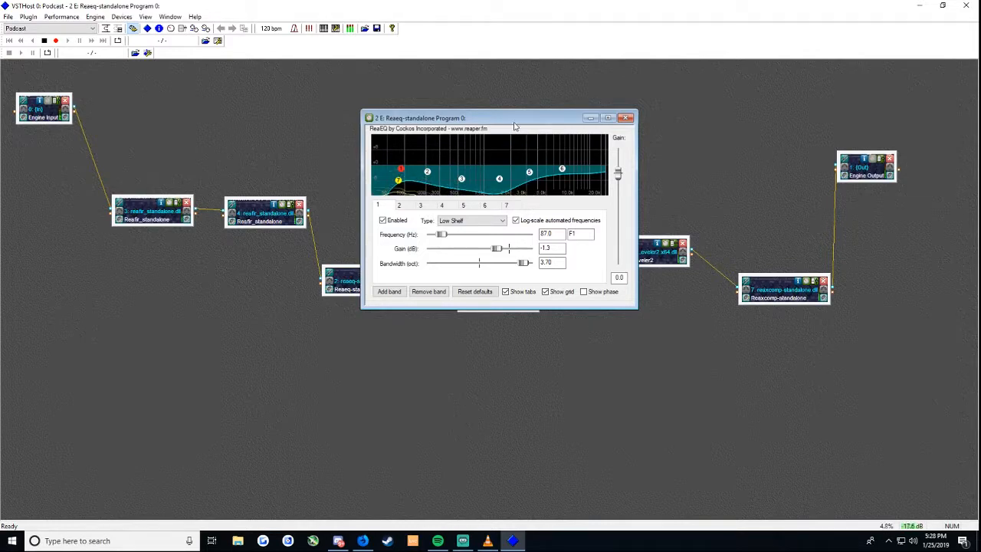
drag(514, 122, 507, 118)
drag(506, 116, 191, 197)
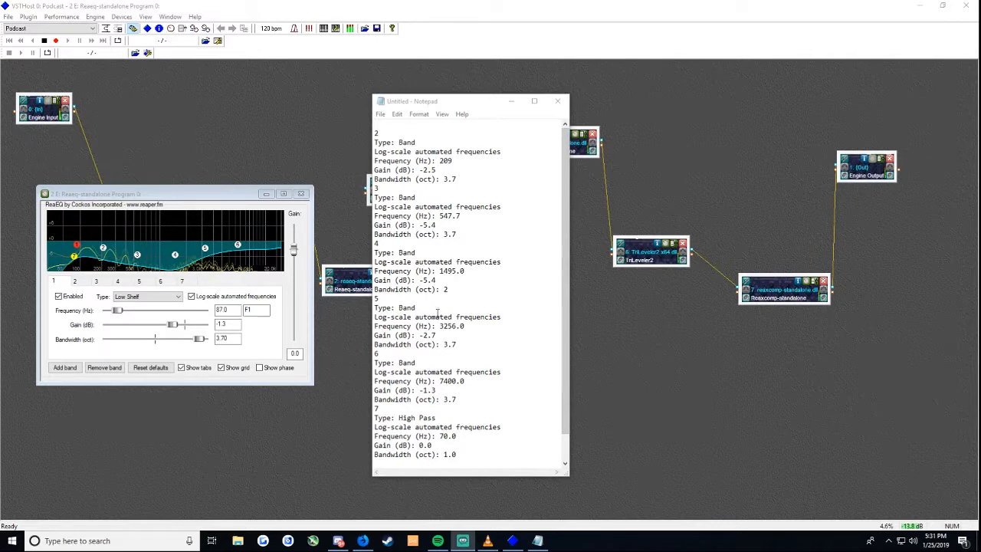
Step: Review the ReaEQ band settings listed in Notepad beside the editor, move the notes out of the way, and close the ReaEQ editor
scroll(427, 266, down, 1)
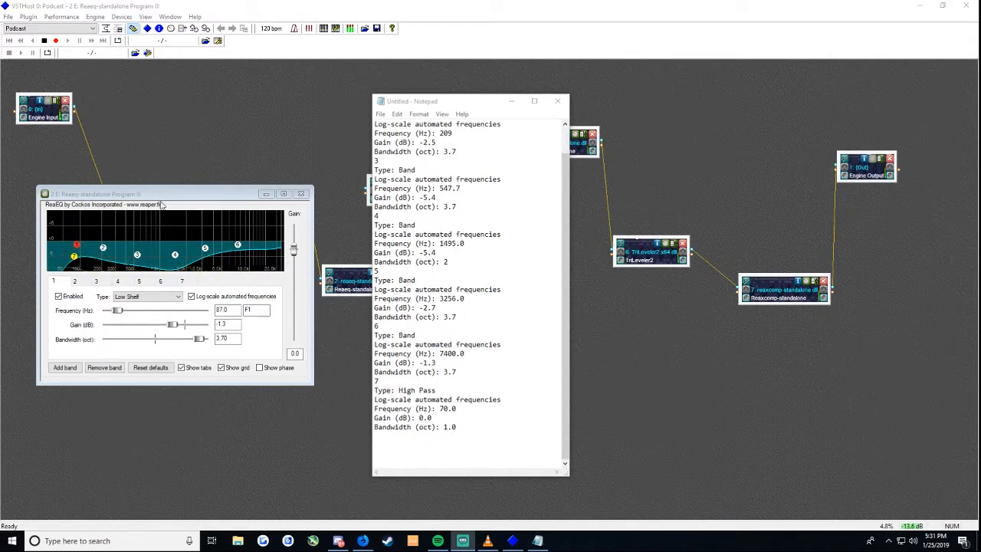
drag(166, 197, 177, 189)
key(alt+Tab)
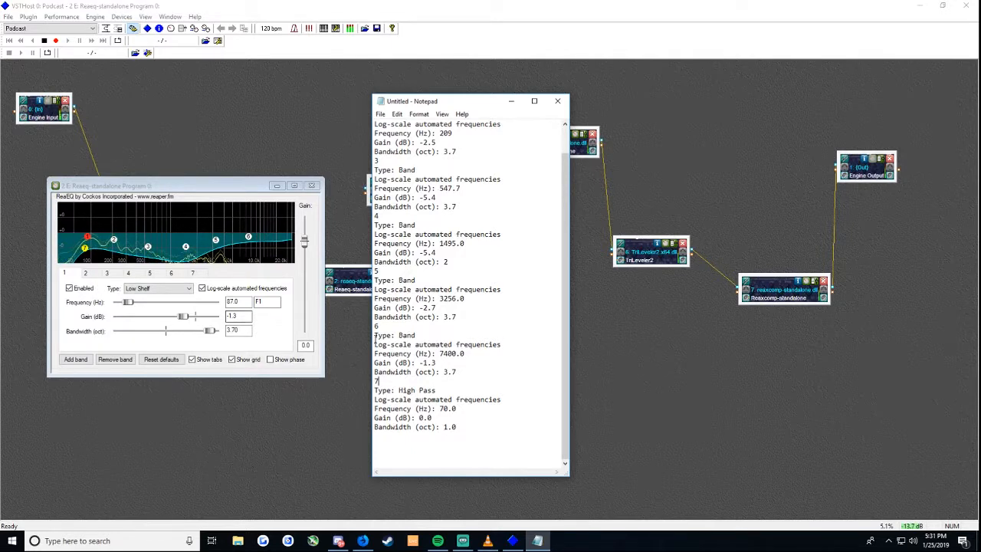
scroll(418, 219, up, 1)
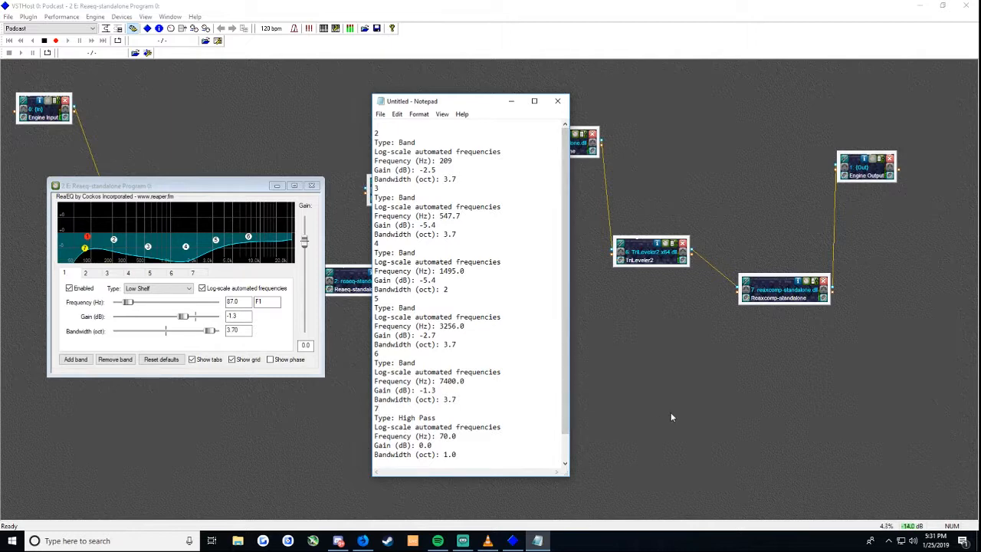
drag(468, 101, 978, 201)
click(311, 185)
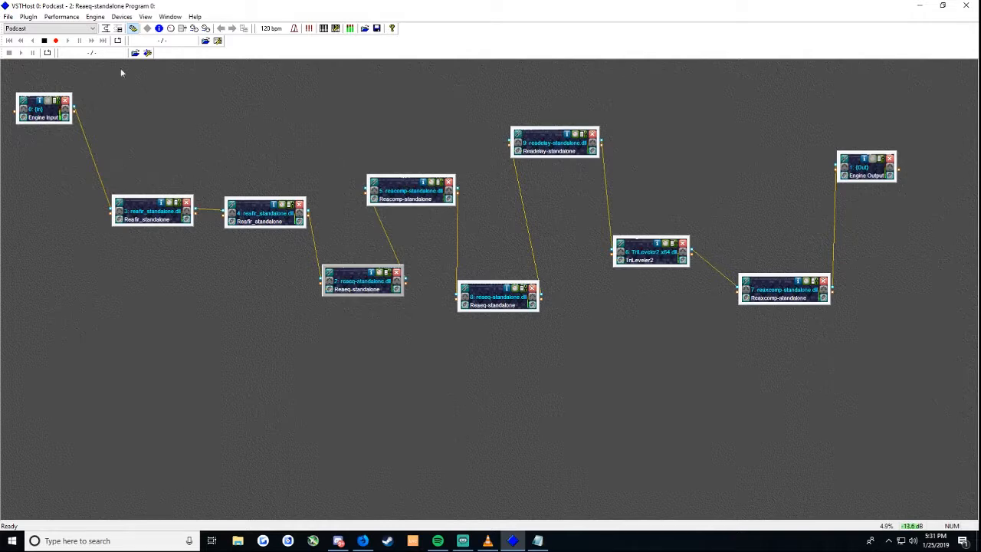
Step: Look through the ReaPlugs plugin list for ReaComp and return to the ReaComp module in the chain
click(8, 16)
mouse_move(69, 148)
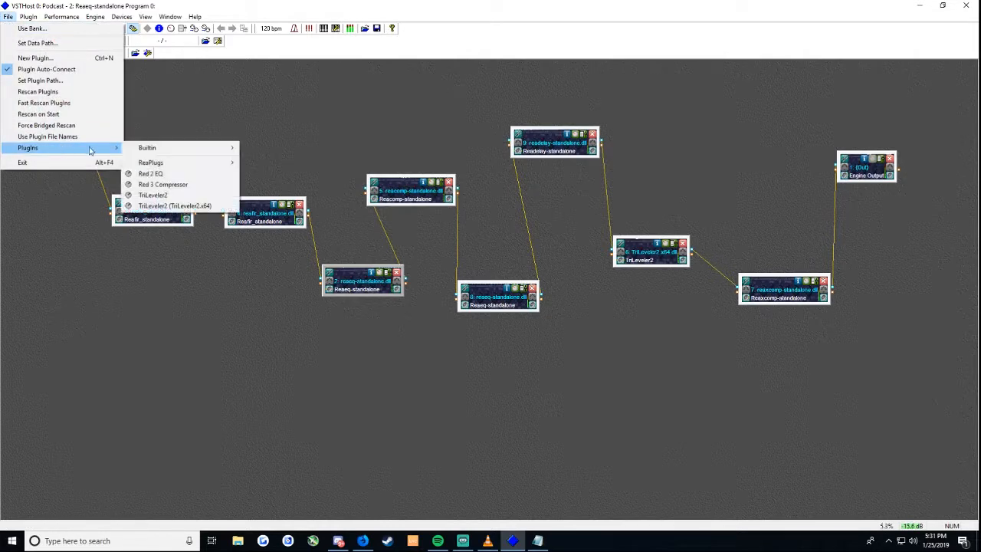
mouse_move(174, 165)
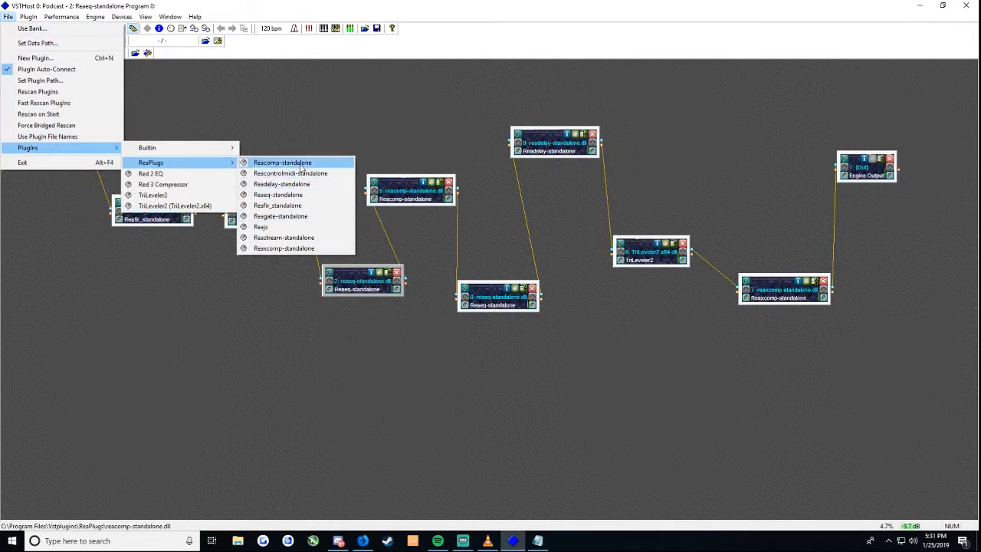
click(411, 193)
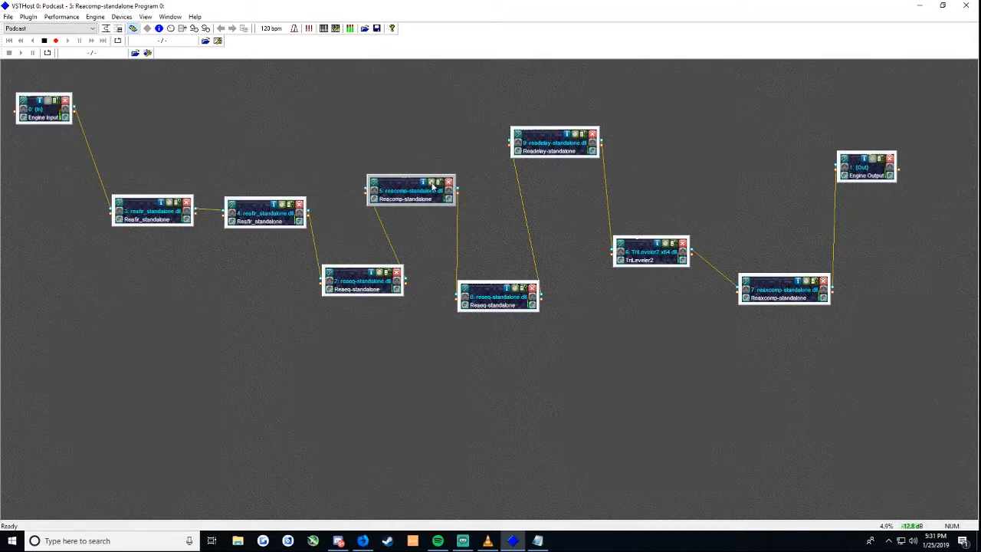
Step: Open the ReaComp module's editor, move its window over the chain to review the compressor settings, and close it
double_click(433, 187)
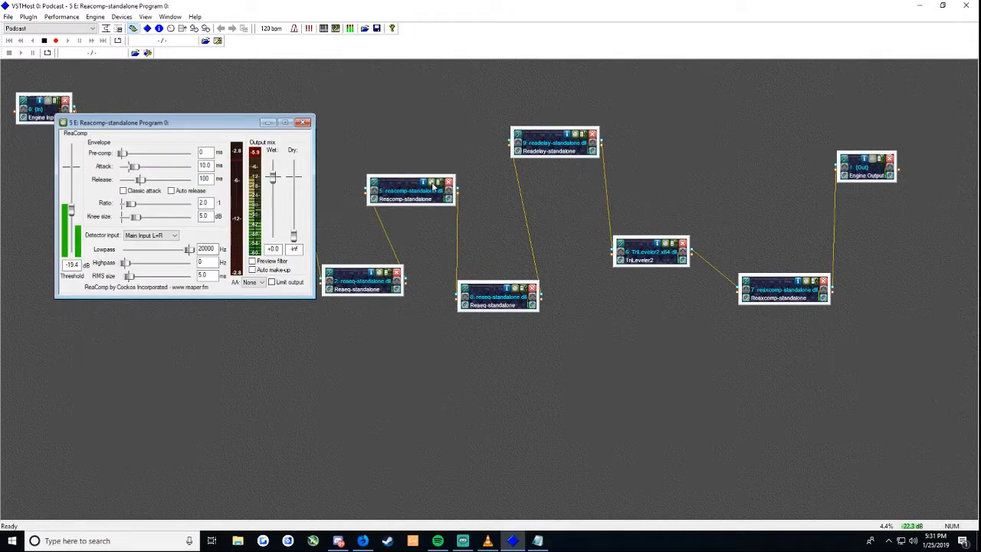
drag(184, 121, 442, 177)
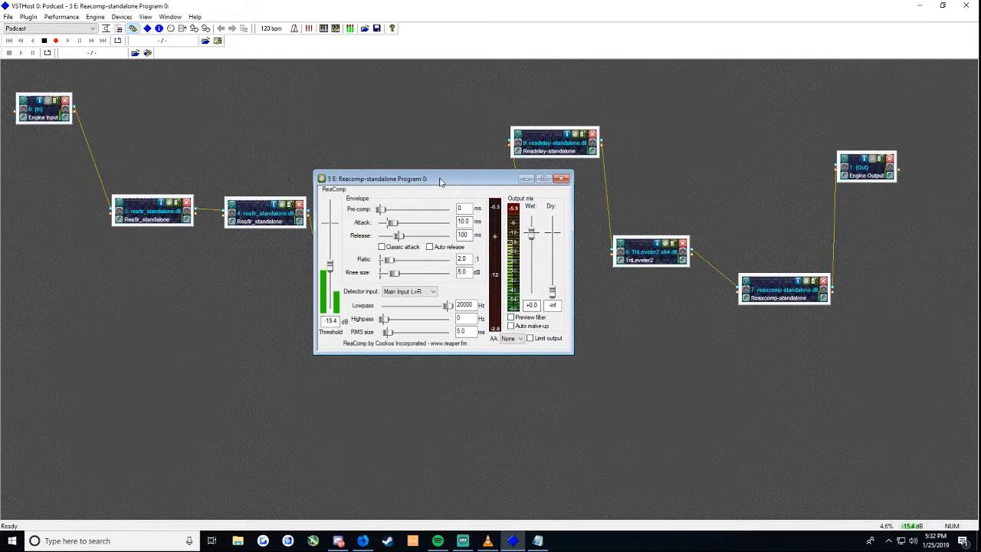
drag(441, 182, 400, 177)
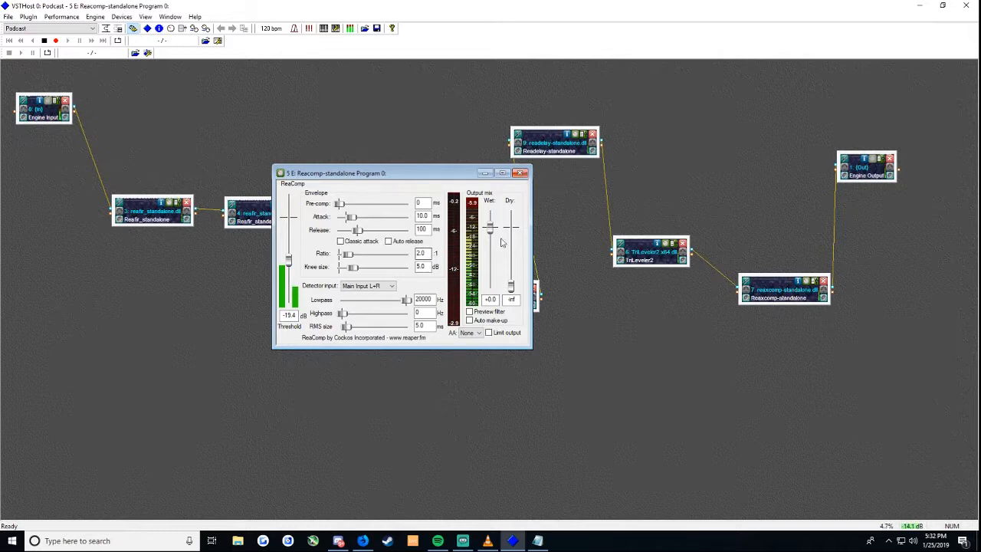
click(521, 174)
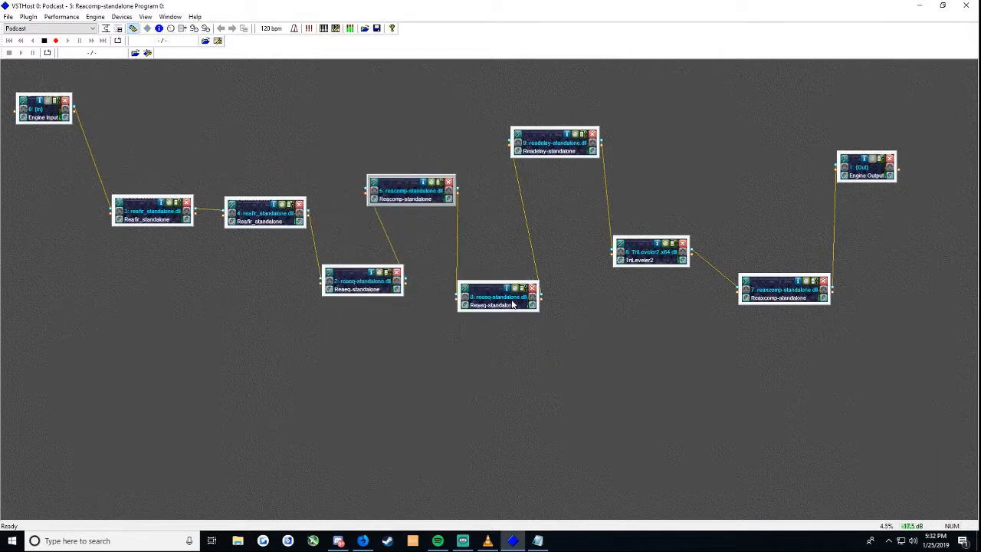
Step: Shift the second ReaEQ module slightly farther along the chain and open its editor, placing the window below the ReaFir modules
drag(510, 306, 526, 307)
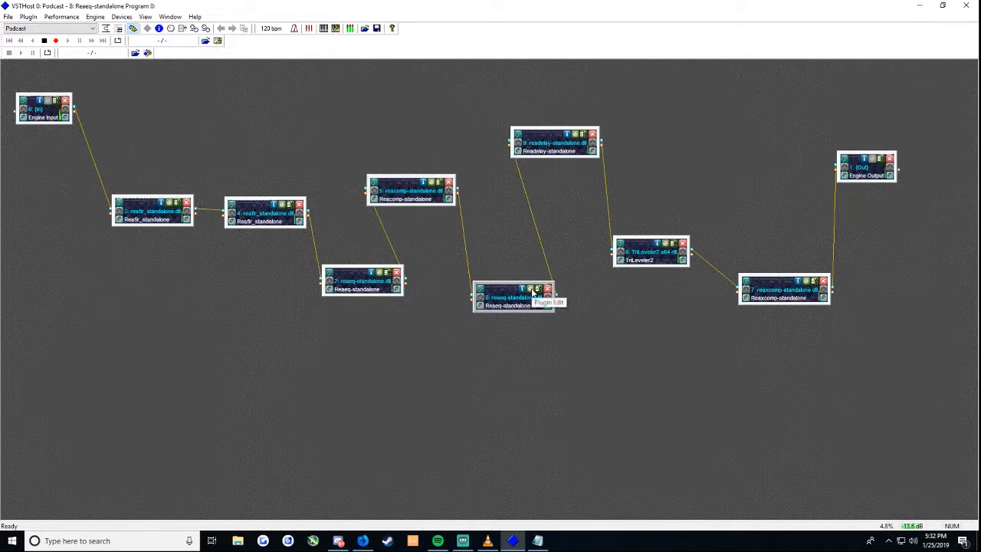
click(535, 294)
drag(269, 143, 349, 227)
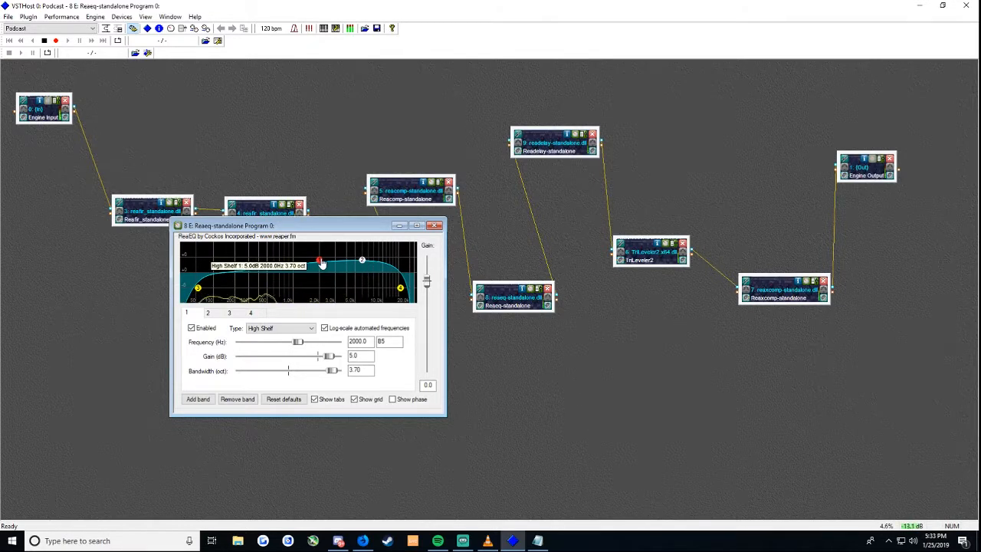
Step: Review bands 1 to 4 of the second ReaEQ module and close its editor
mouse_move(322, 264)
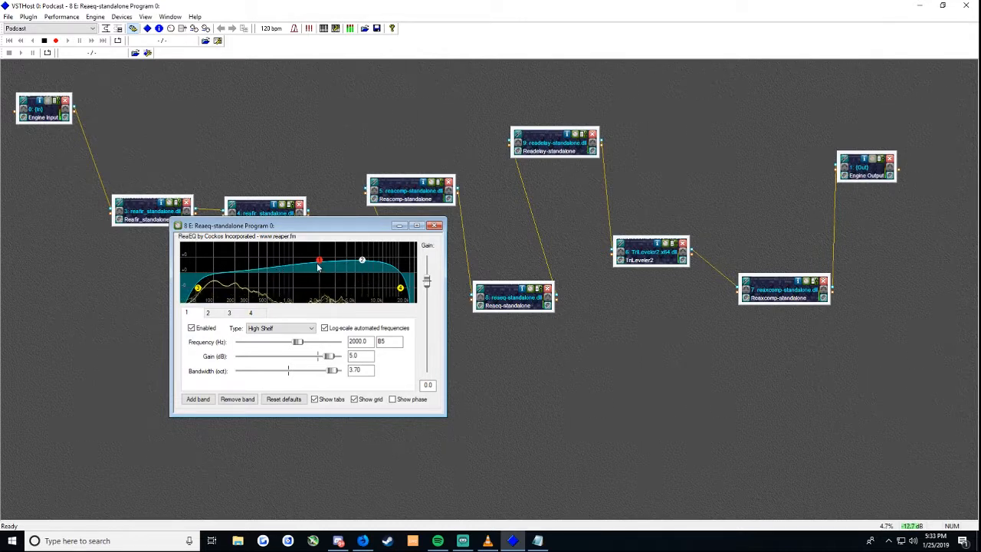
click(216, 315)
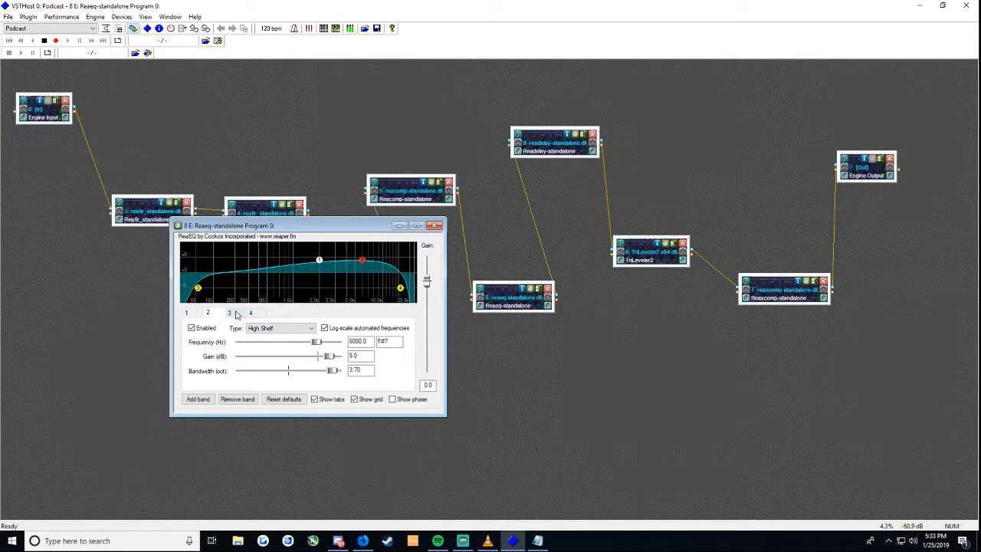
click(230, 313)
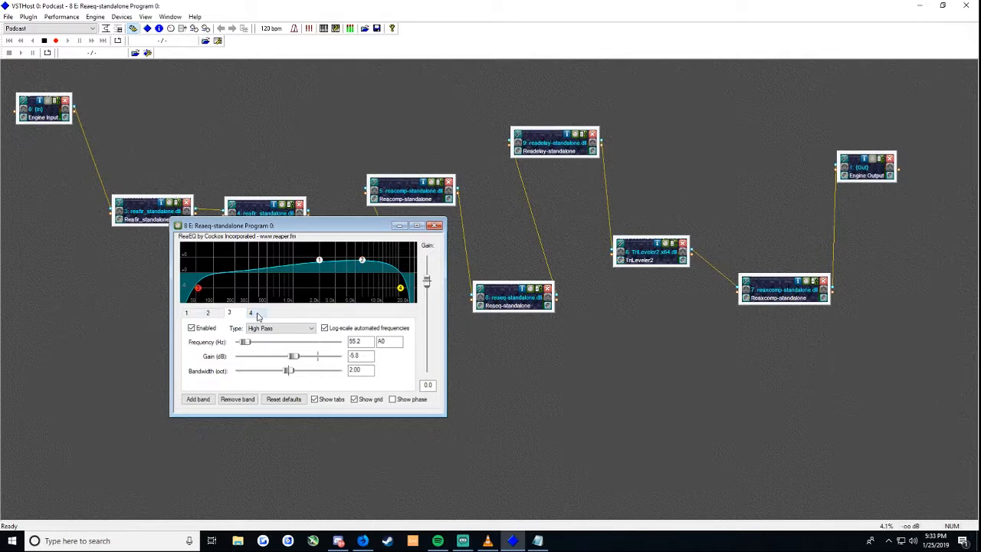
click(256, 314)
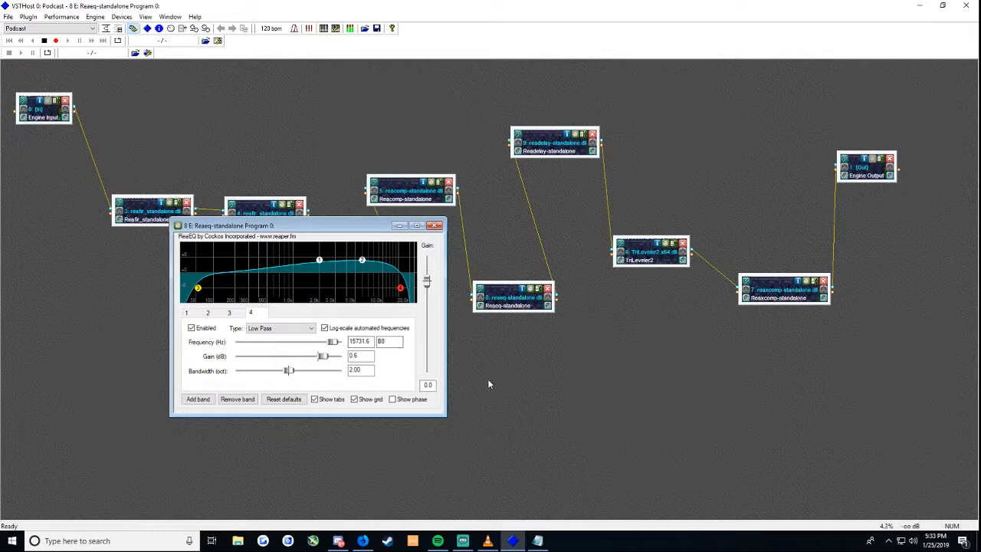
click(434, 226)
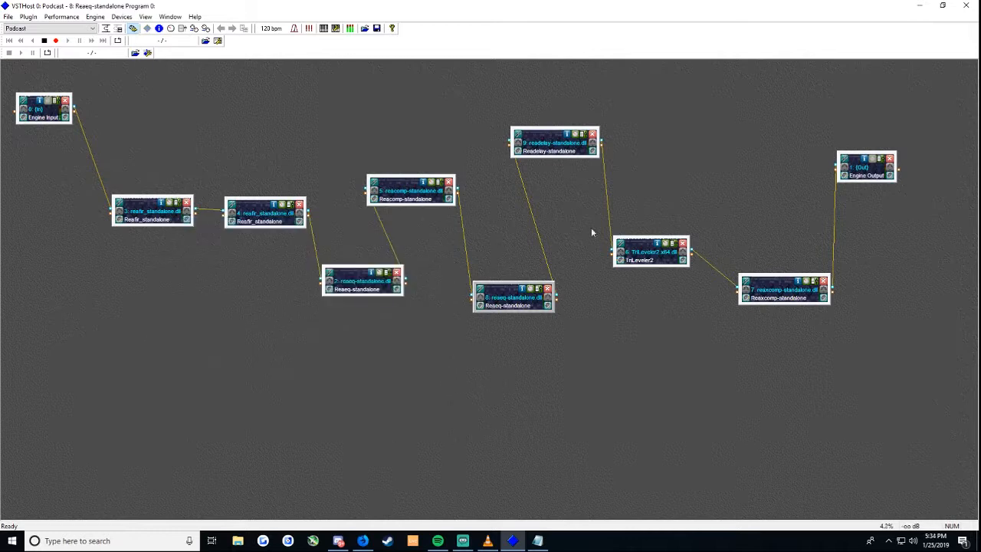
Step: Move the ReaDelay module slightly higher and TriLeveler2 closer beneath it, and open TriLeveler2's editor in the middle of the workspace
drag(553, 151, 548, 141)
drag(644, 262, 645, 255)
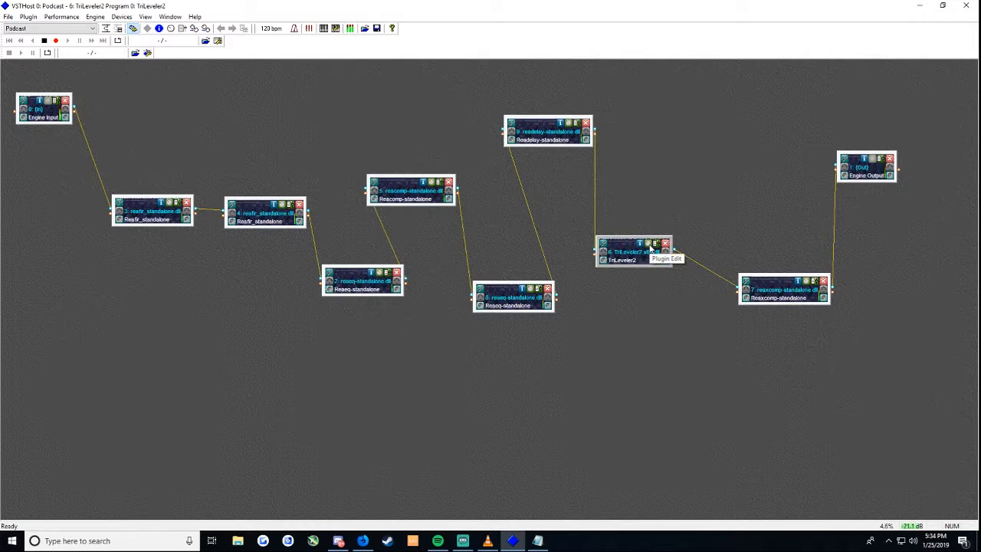
click(650, 250)
drag(273, 154, 556, 116)
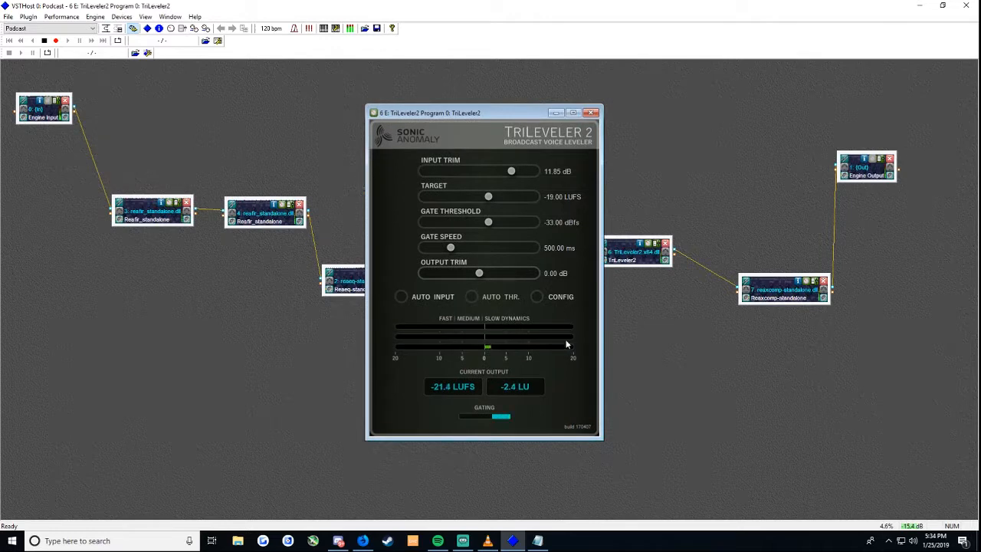
Step: Review TriLeveler2's dynamics configuration settings and return to its main controls
click(546, 298)
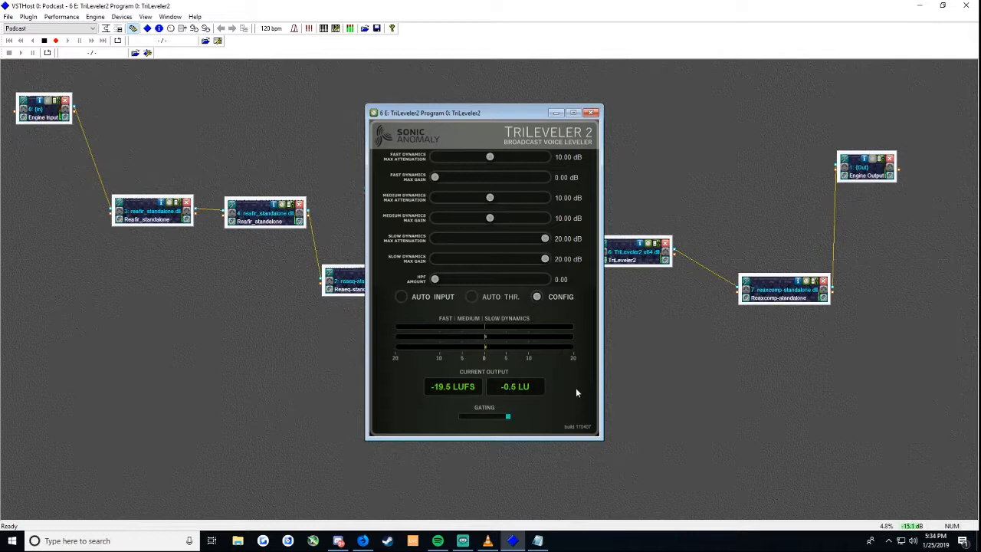
click(538, 298)
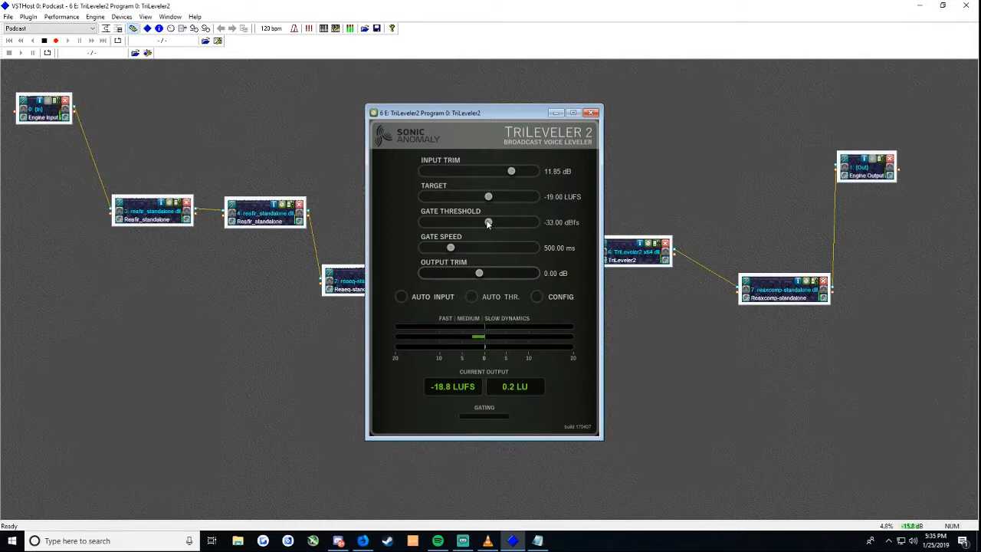
Step: Try out TriLeveler2's gate threshold and input trim sliders, leave the input trim at 11.75 dB, and close the editor
mouse_move(489, 222)
mouse_down()
mouse_move(439, 224)
mouse_move(522, 227)
mouse_move(493, 227)
mouse_up()
mouse_move(512, 175)
mouse_down()
mouse_move(443, 174)
mouse_move(529, 182)
mouse_move(511, 174)
mouse_up()
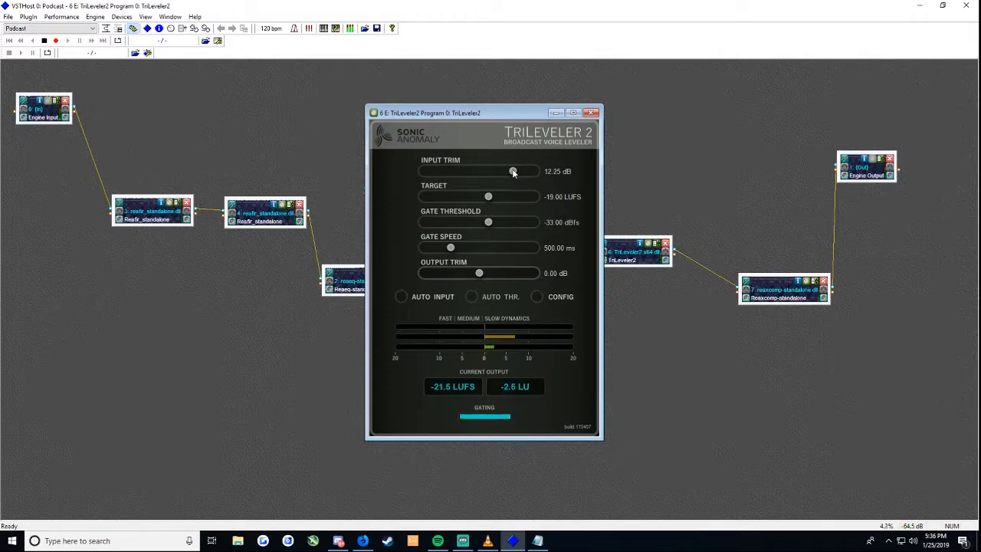
drag(511, 171, 512, 171)
mouse_move(513, 169)
mouse_down()
mouse_move(526, 174)
mouse_move(457, 175)
mouse_move(512, 173)
mouse_up()
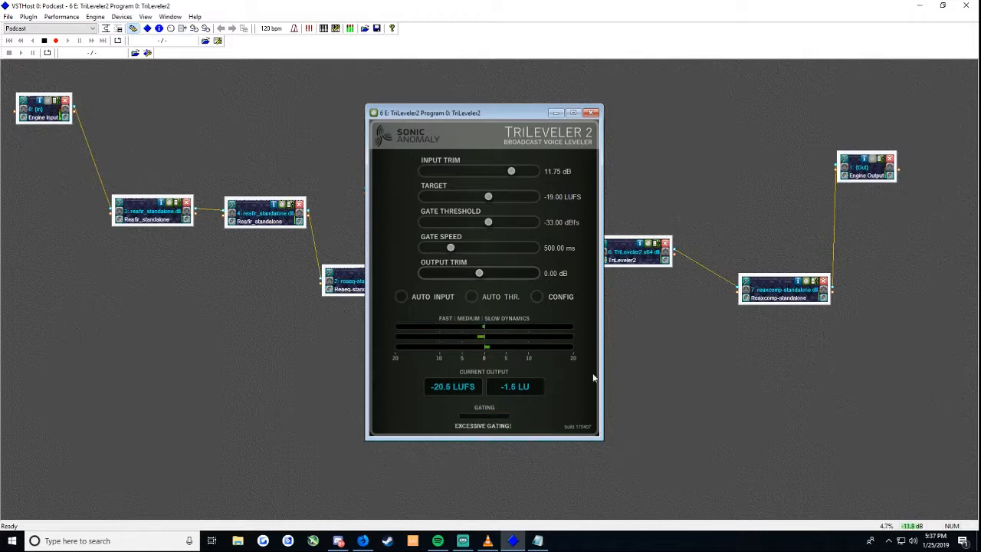
click(591, 113)
Step: Move the ReaXcomp module slightly back and lower in the chain, and open its editor between the ReaFir and TriLeveler2 modules
drag(800, 296, 769, 306)
click(777, 294)
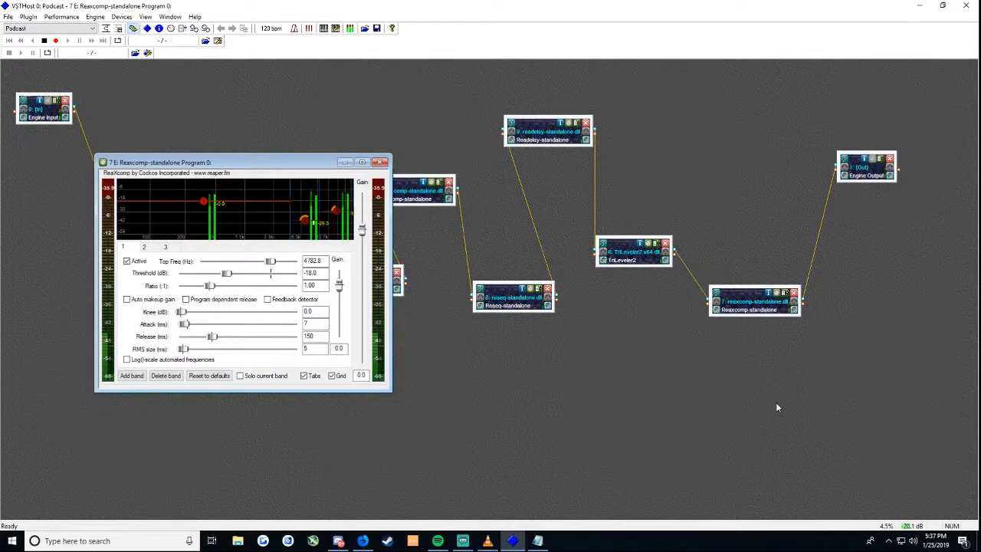
drag(321, 165, 618, 185)
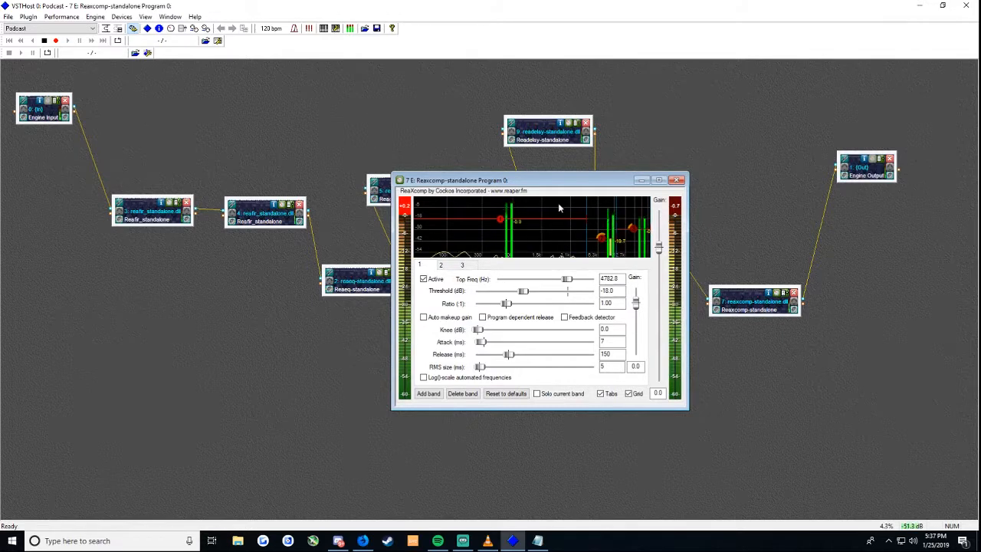
drag(562, 182, 502, 176)
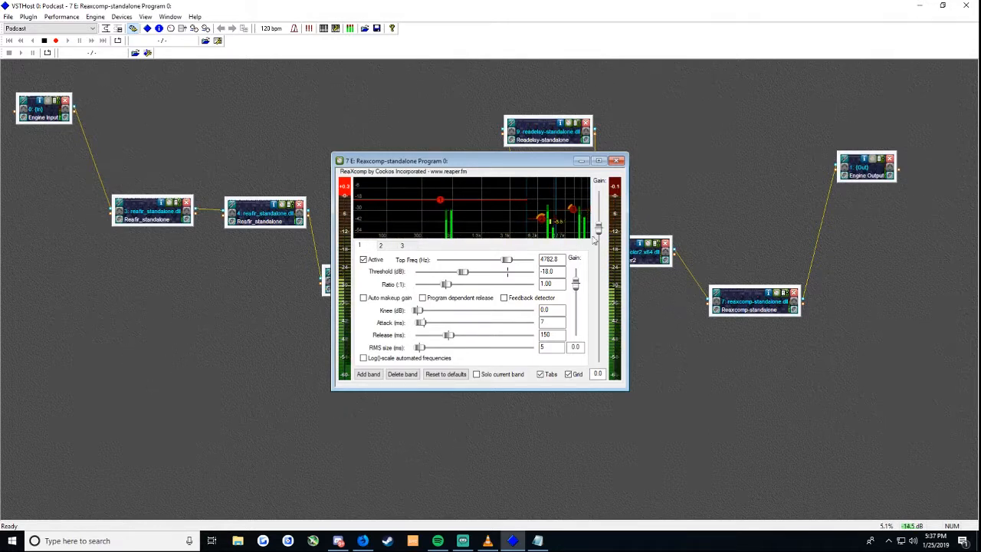
drag(524, 164, 501, 173)
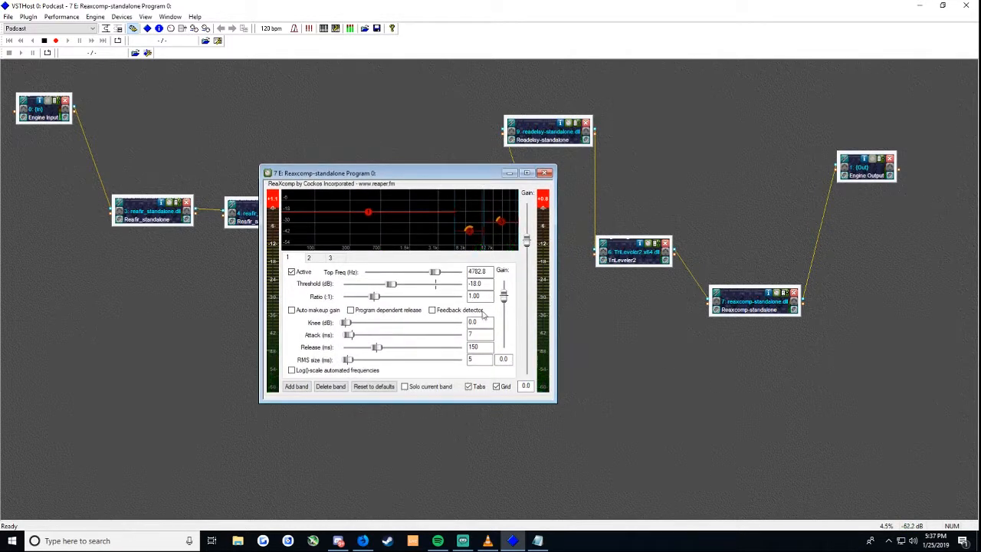
Step: Review the settings of ReaXcomp bands 2 and 3 and close its editor
click(322, 259)
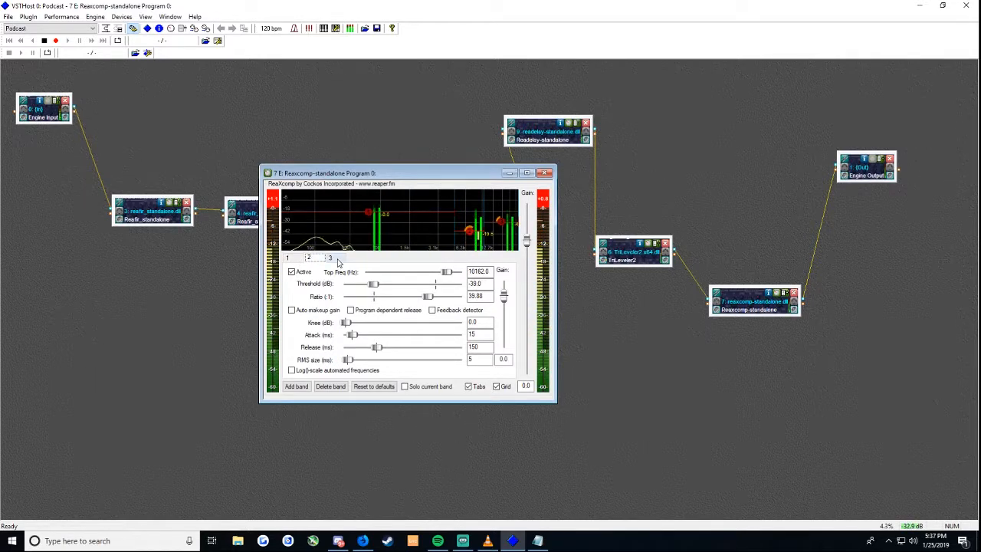
click(334, 259)
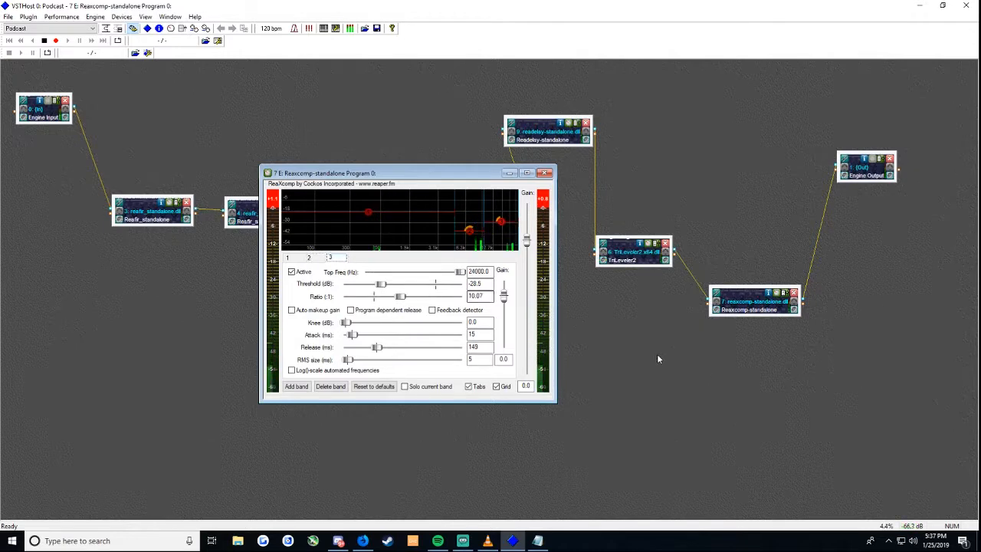
click(545, 172)
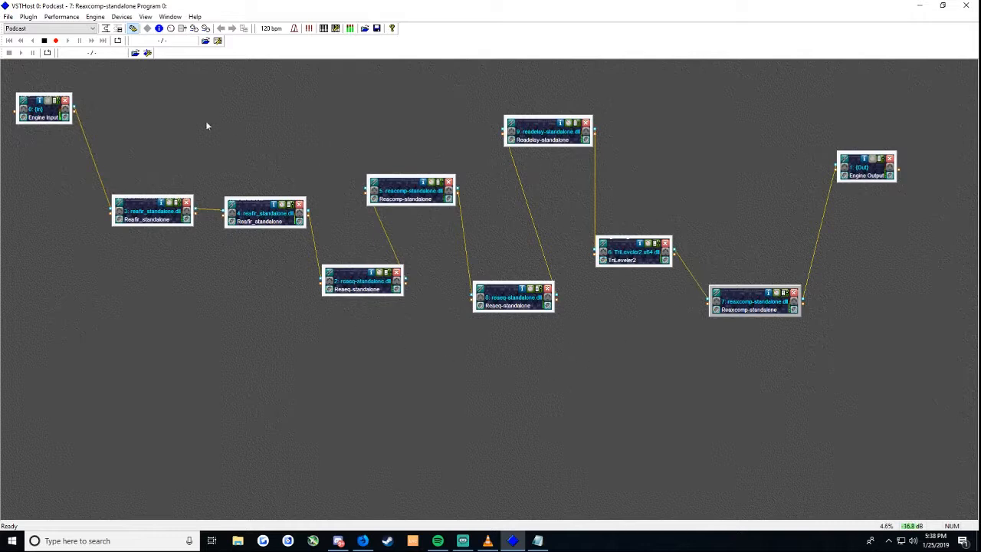
Step: Examine the name and available slots for saving the performance under a new name, and cancel without saving
click(64, 17)
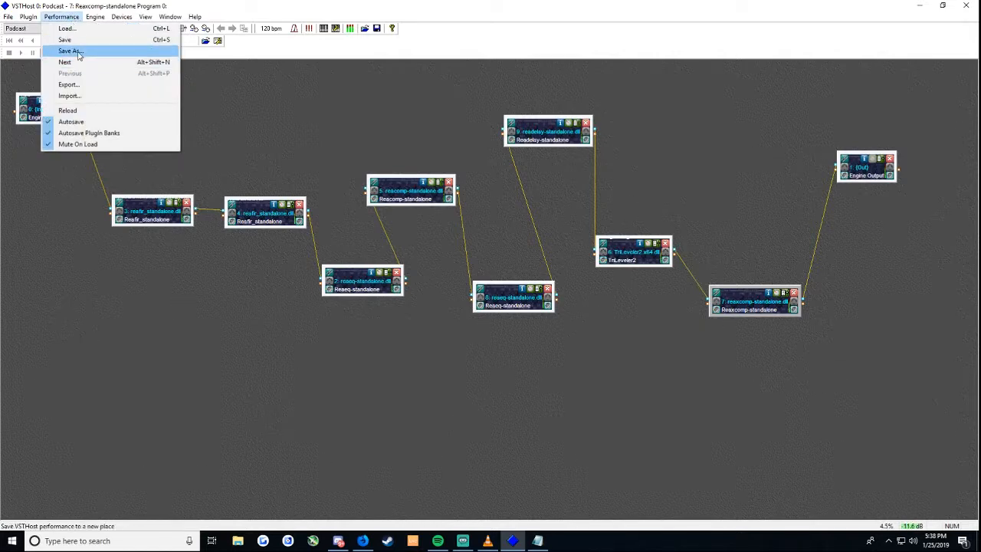
click(69, 51)
click(448, 192)
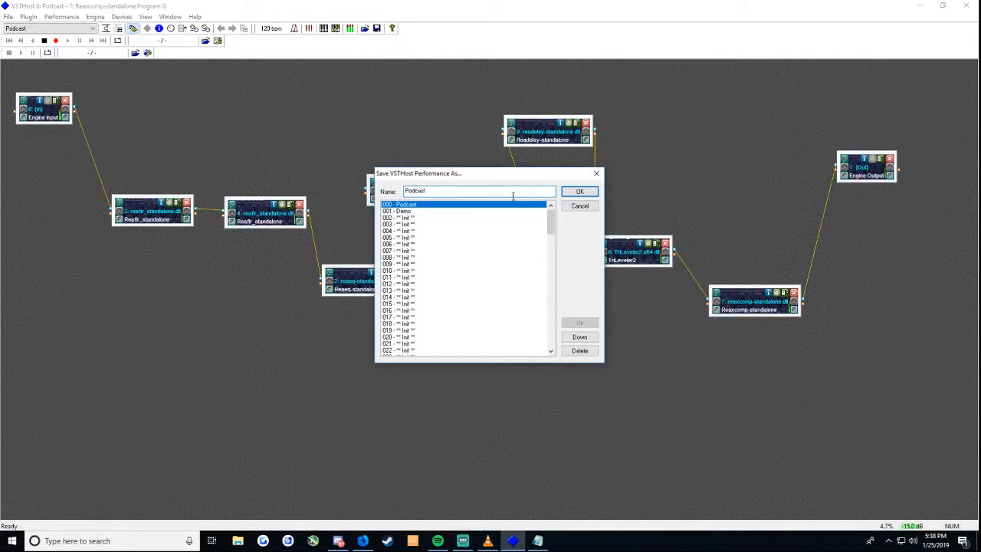
drag(500, 180, 371, 192)
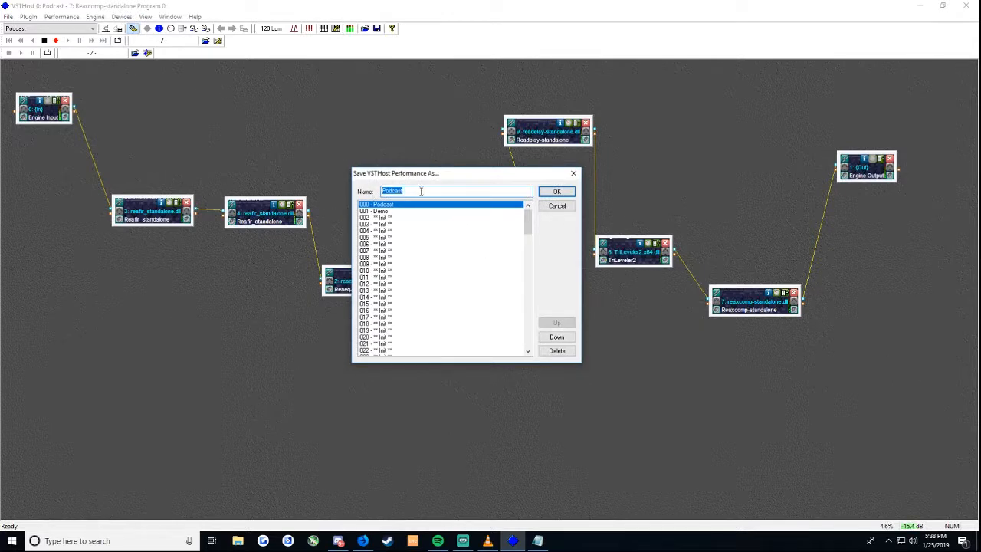
scroll(458, 253, down, 4)
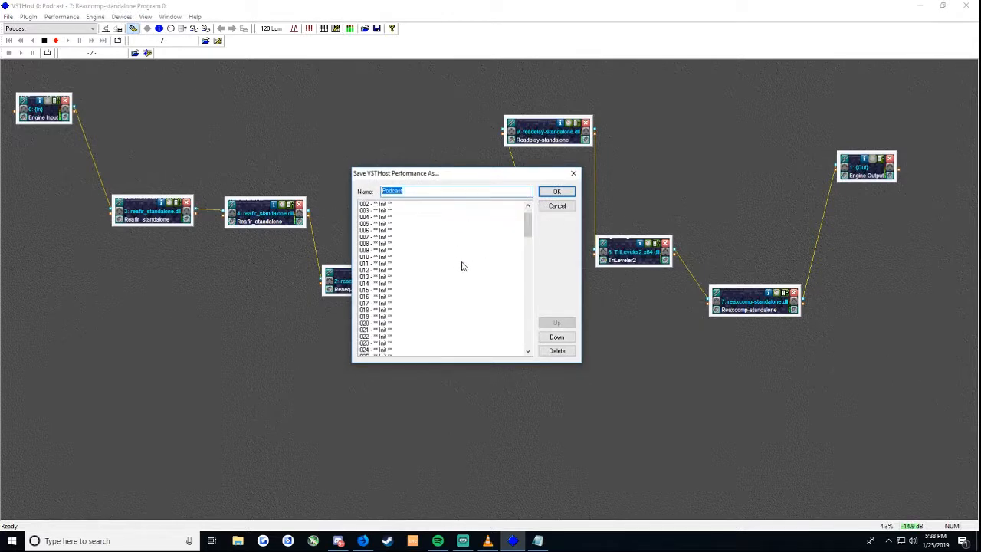
drag(529, 236, 528, 206)
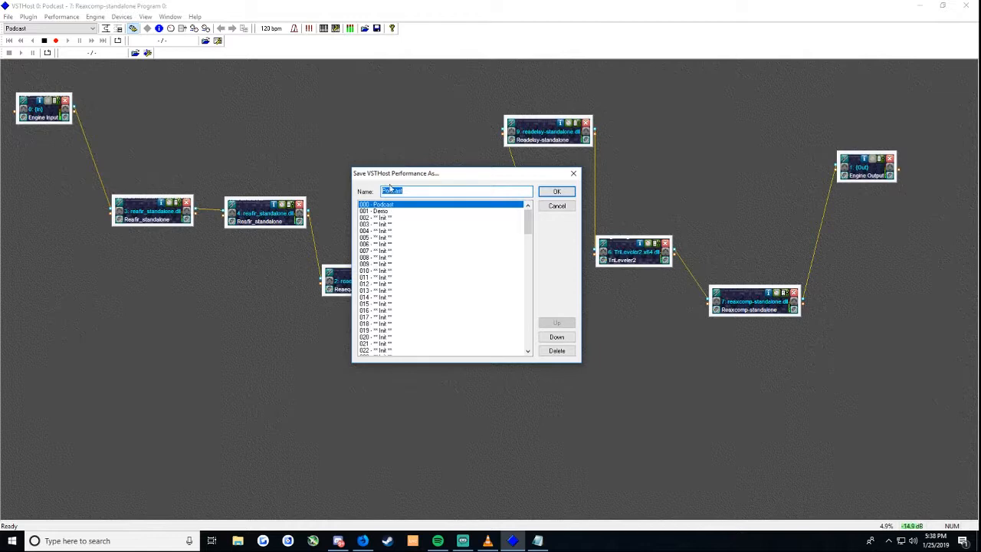
click(559, 207)
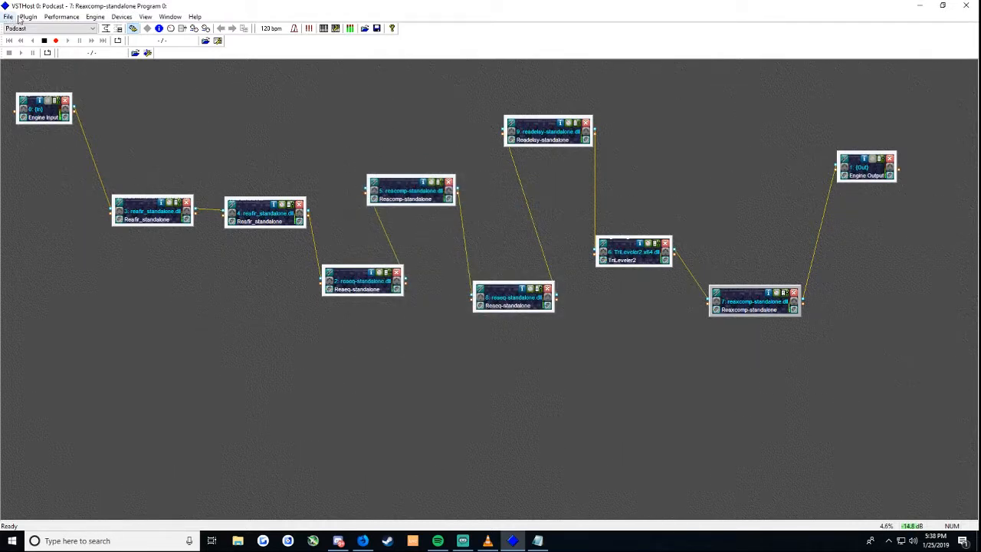
Step: Review the list of saved performances and select the Podcast performance
click(77, 29)
click(78, 32)
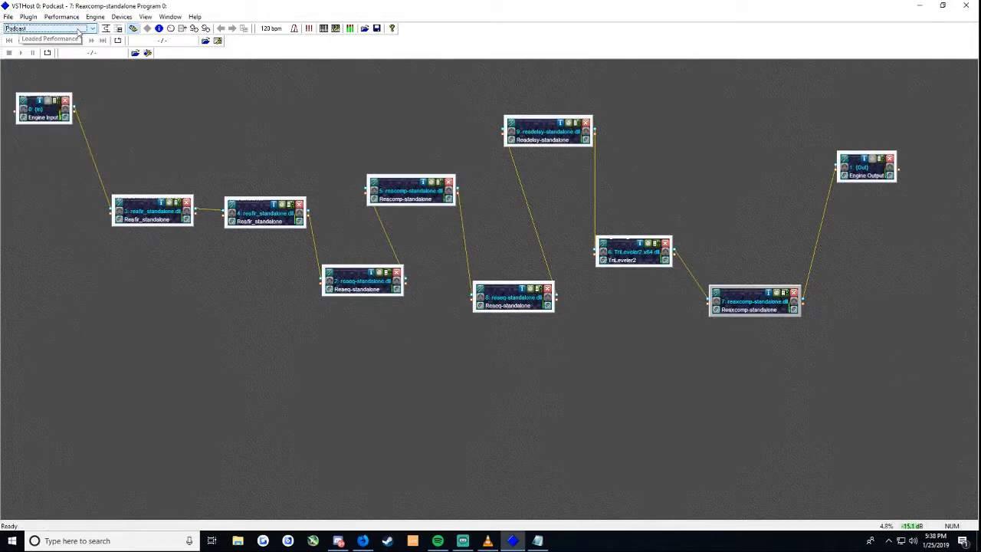
click(77, 31)
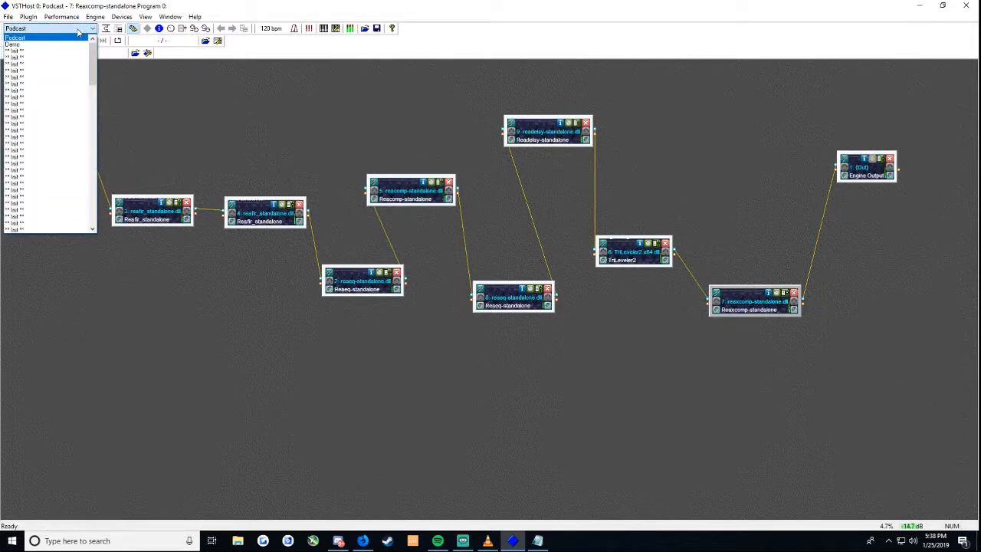
click(34, 35)
click(36, 30)
click(36, 30)
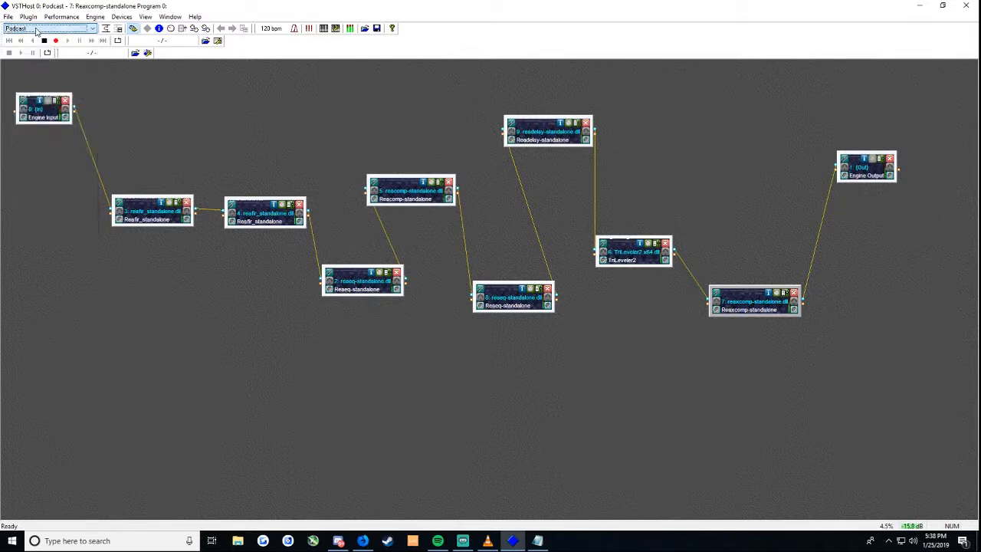
click(36, 31)
click(39, 31)
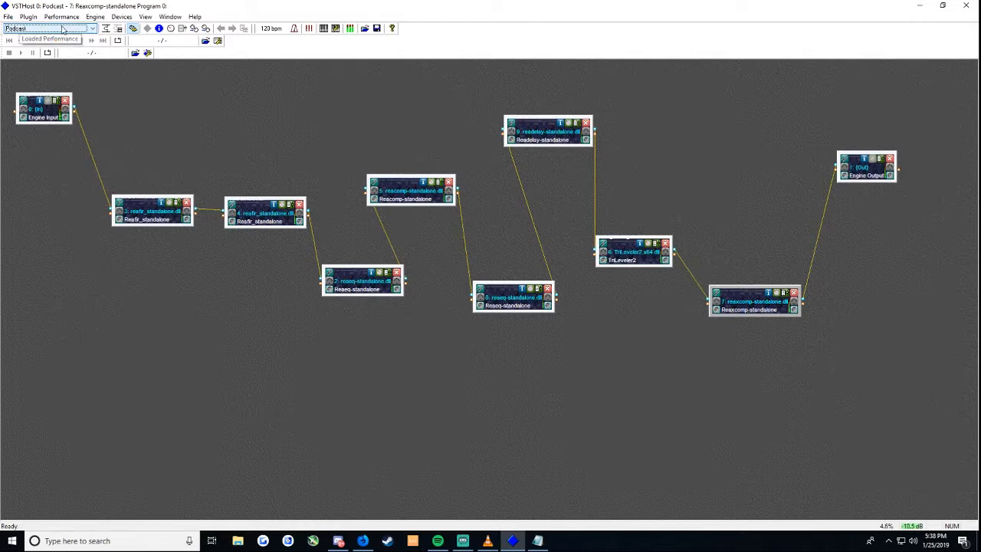
click(63, 29)
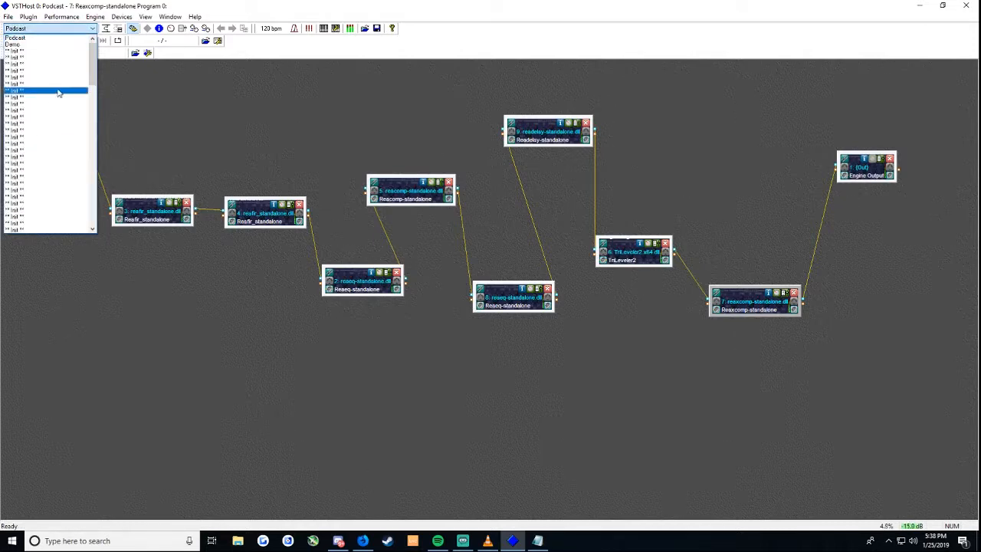
click(56, 37)
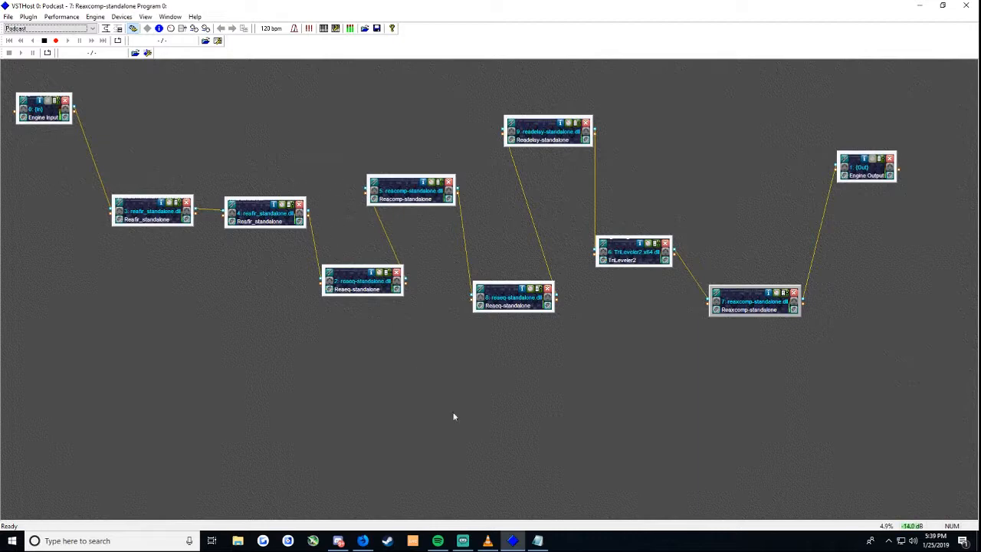
Step: Minimize VSTHost and the browser to reach the desktop, and view the contents of the vst host folder before closing it
click(920, 6)
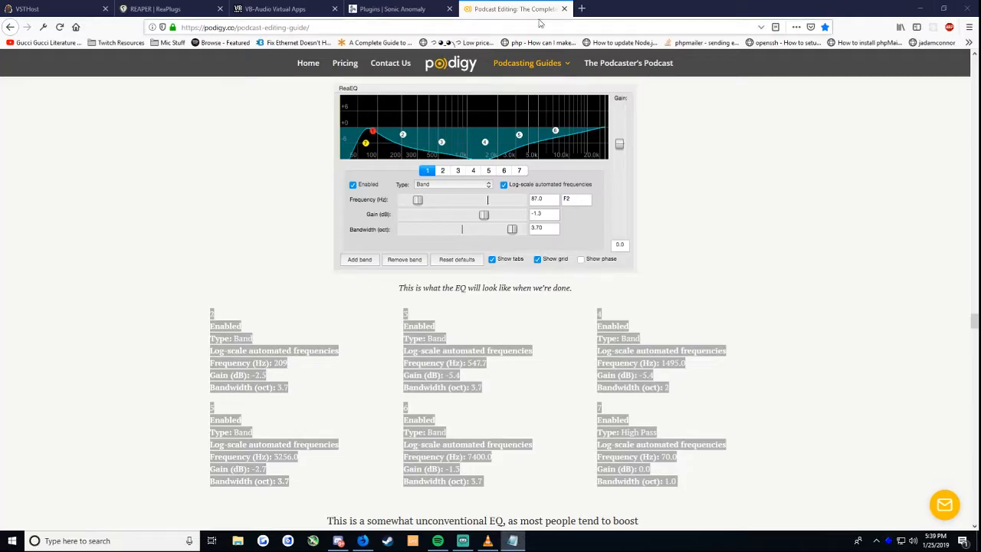
click(920, 9)
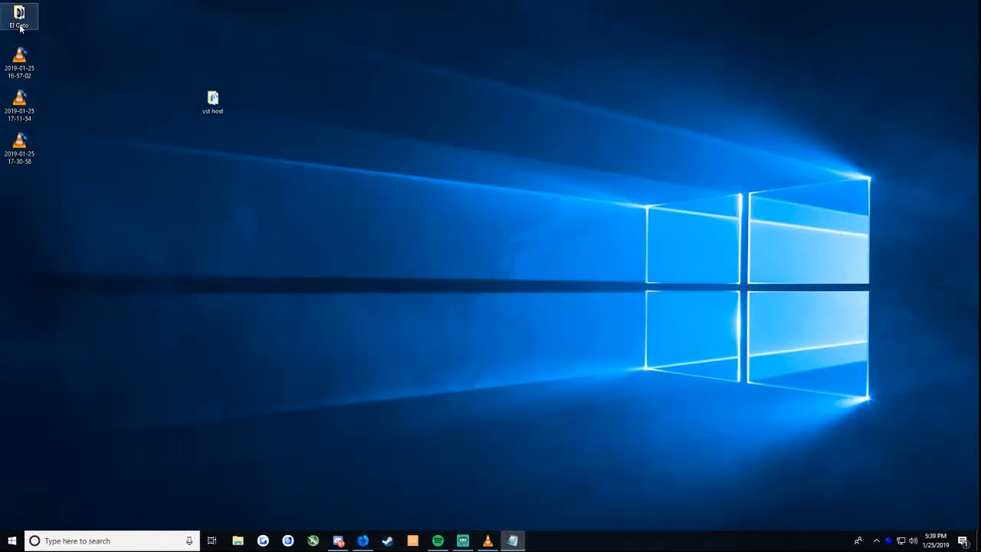
double_click(210, 116)
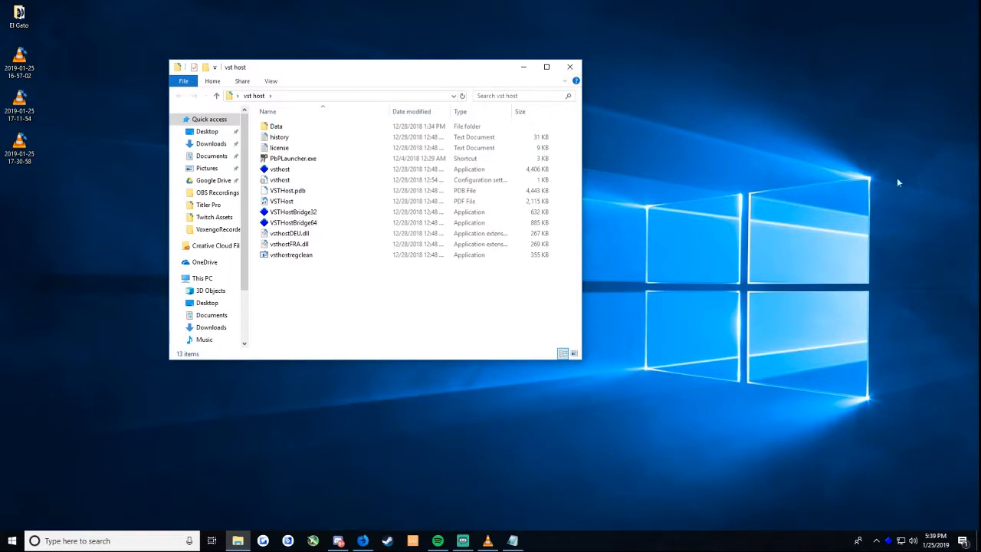
click(569, 68)
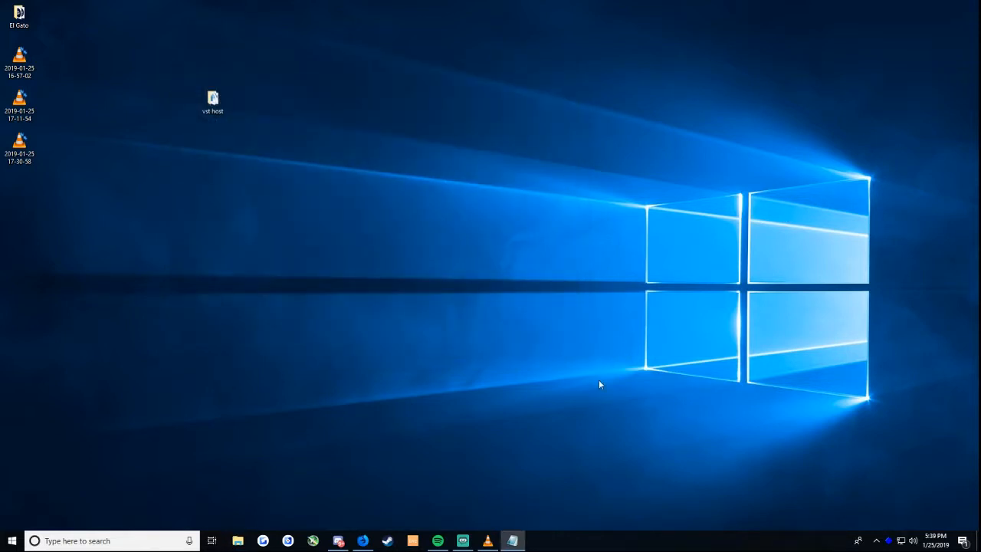